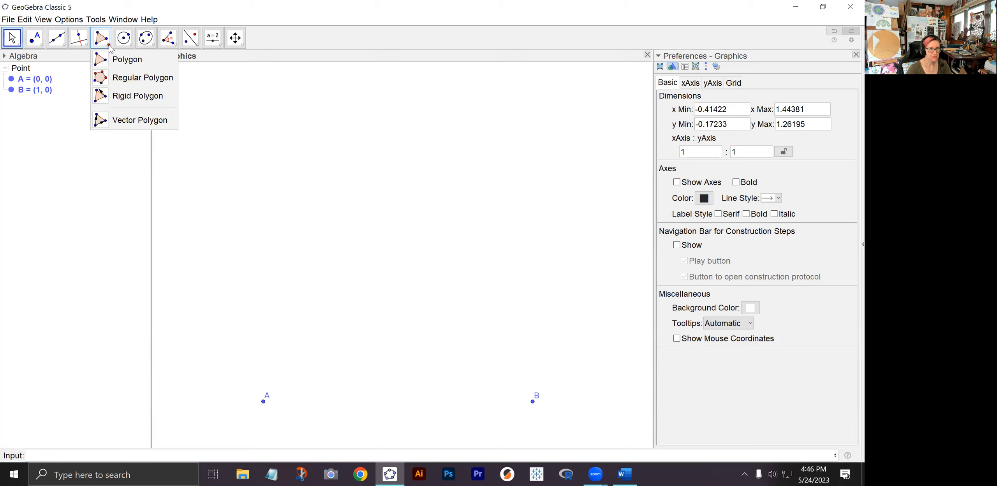
Construct a regular polygon with 7 vertices on points A and B.
{"action": "left_click", "coordinate": [130, 81]}
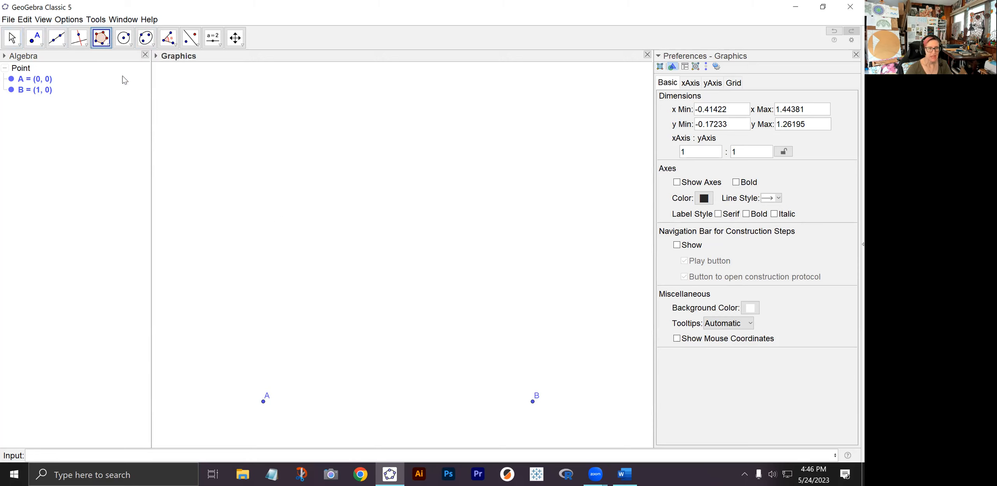
{"action": "left_click", "coordinate": [263, 402]}
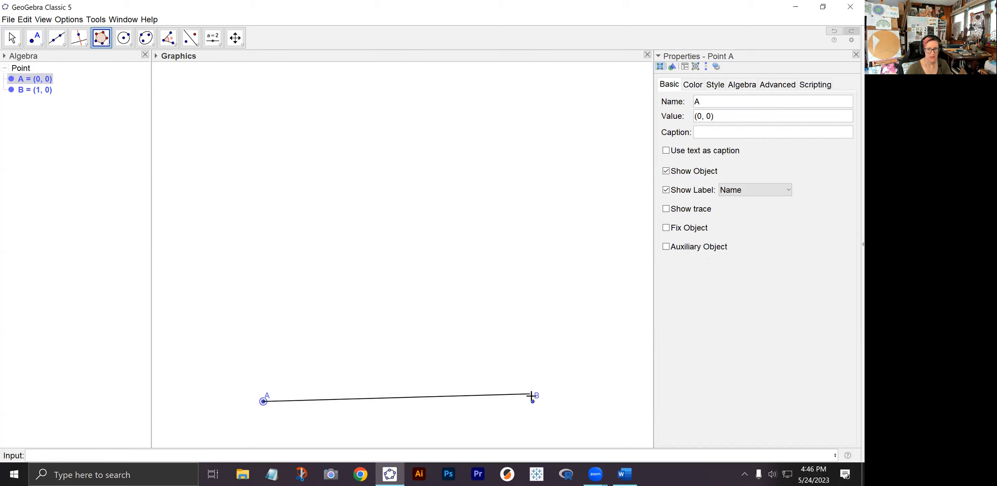
{"action": "left_click", "coordinate": [533, 402]}
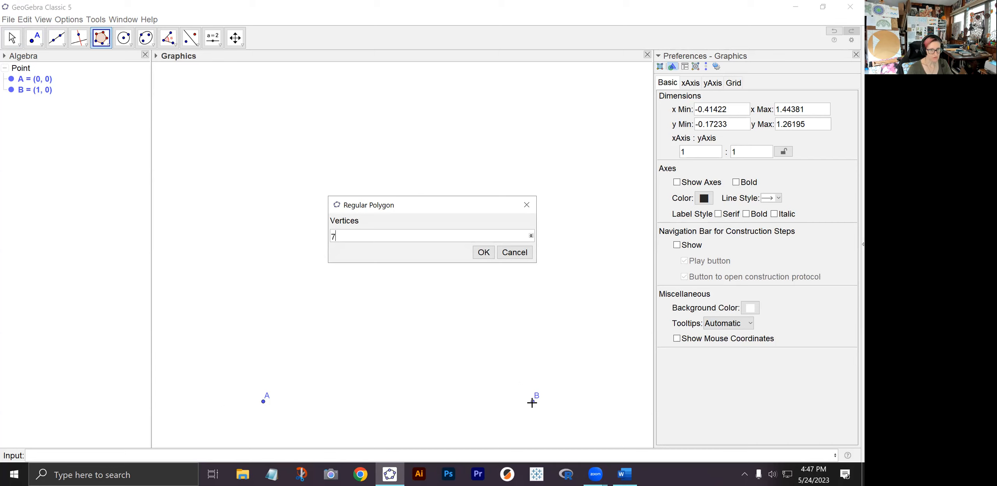
{"action": "left_click", "coordinate": [483, 252]}
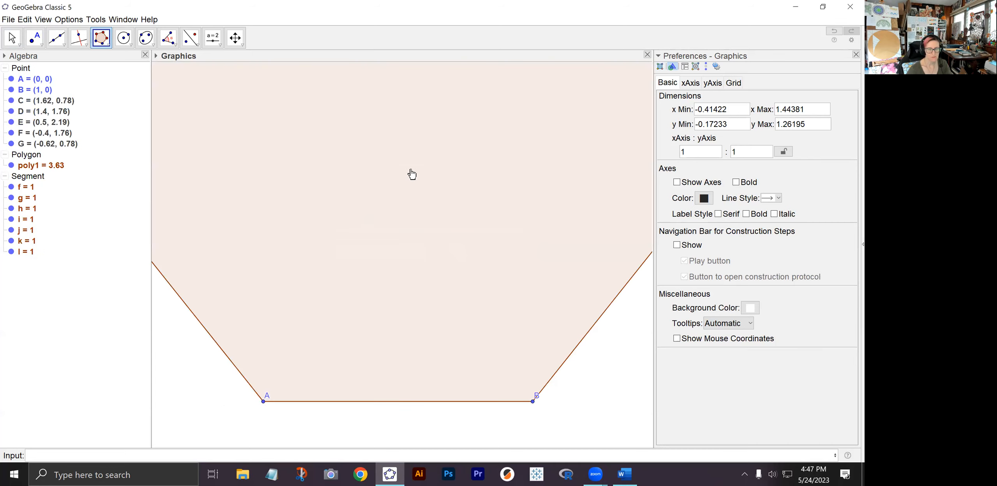
Set the heptagon's fill opacity to 0 and deselect it.
{"action": "scroll", "coordinate": [372, 229], "scroll_direction": "down", "scroll_amount": 3}
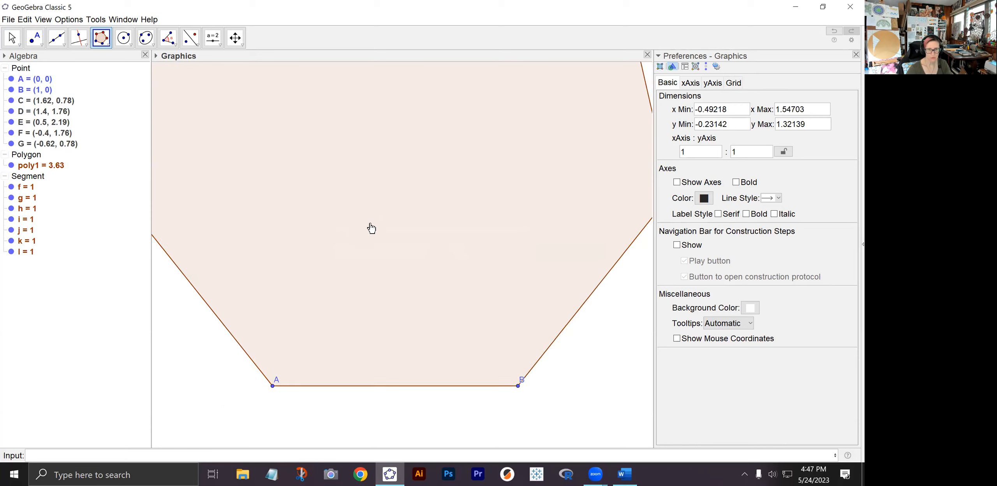
{"action": "scroll", "coordinate": [371, 229], "scroll_direction": "down", "scroll_amount": 3}
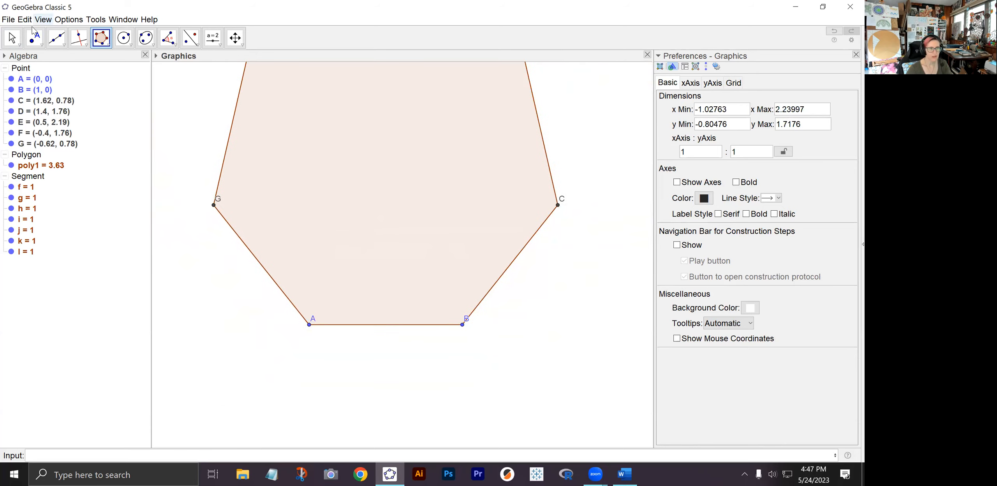
{"action": "left_click", "coordinate": [11, 38]}
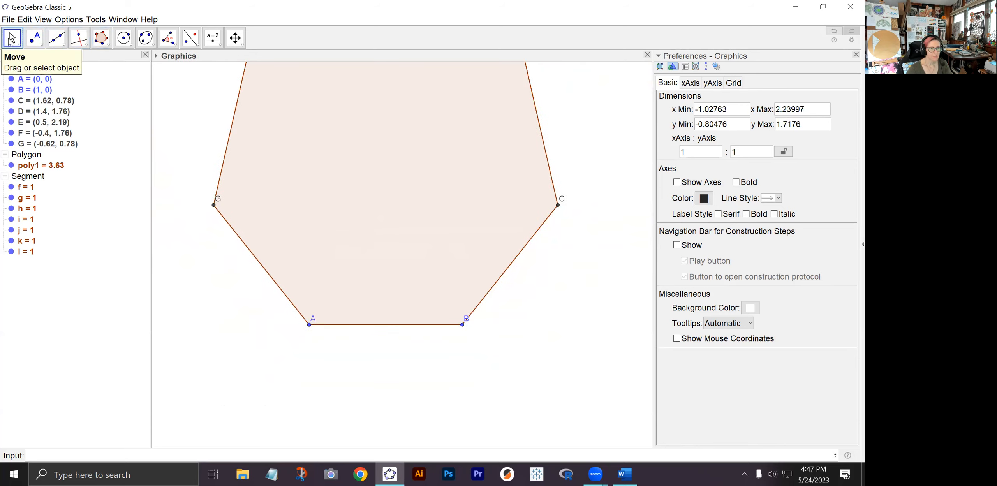
{"action": "left_click_drag", "start_coordinate": [194, 83], "coordinate": [218, 178]}
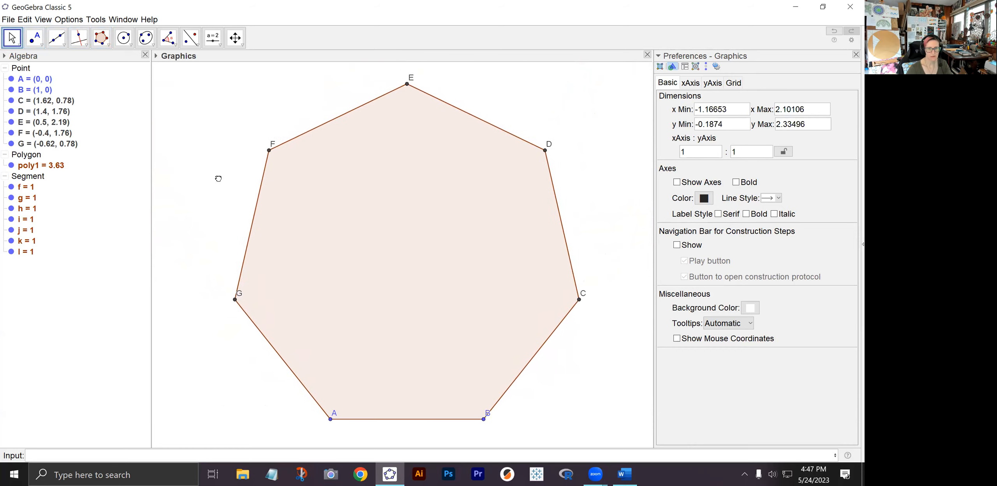
{"action": "scroll", "coordinate": [369, 254], "scroll_direction": "down", "scroll_amount": 1}
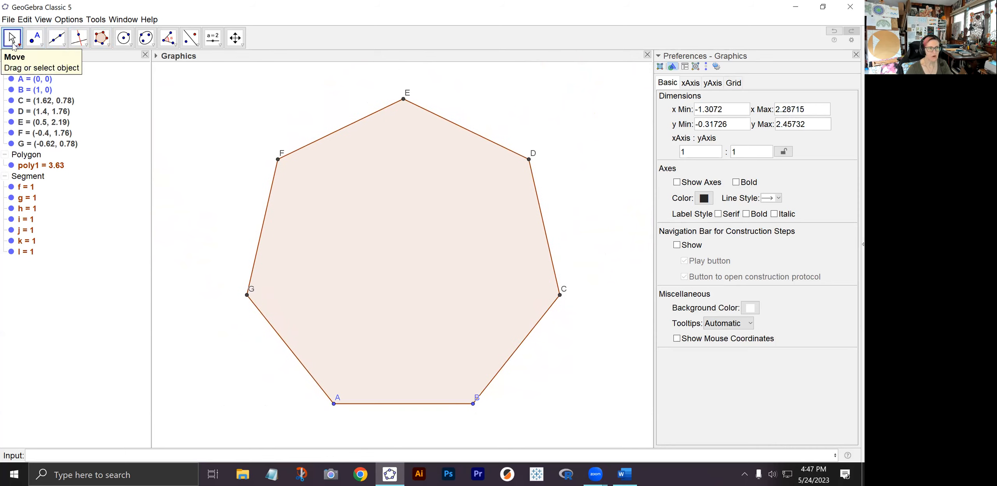
{"action": "left_click", "coordinate": [411, 258]}
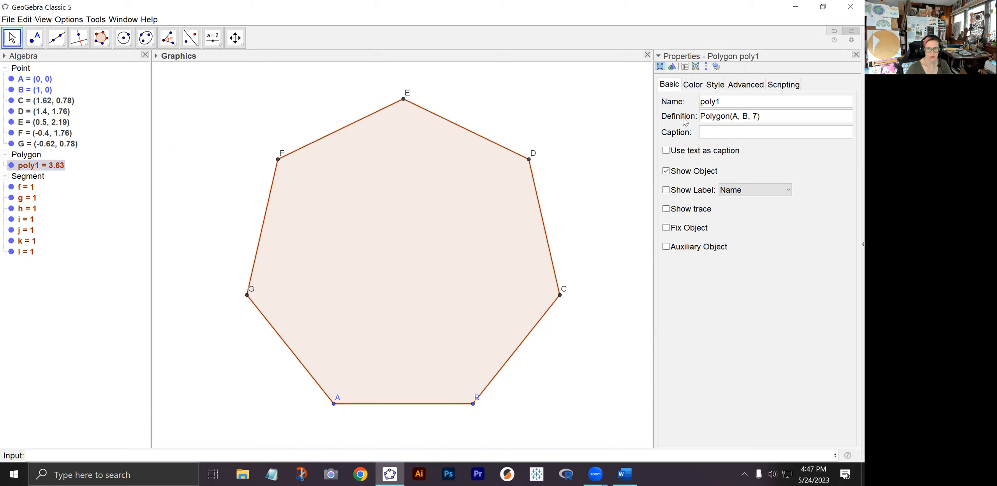
{"action": "right_click", "coordinate": [400, 250]}
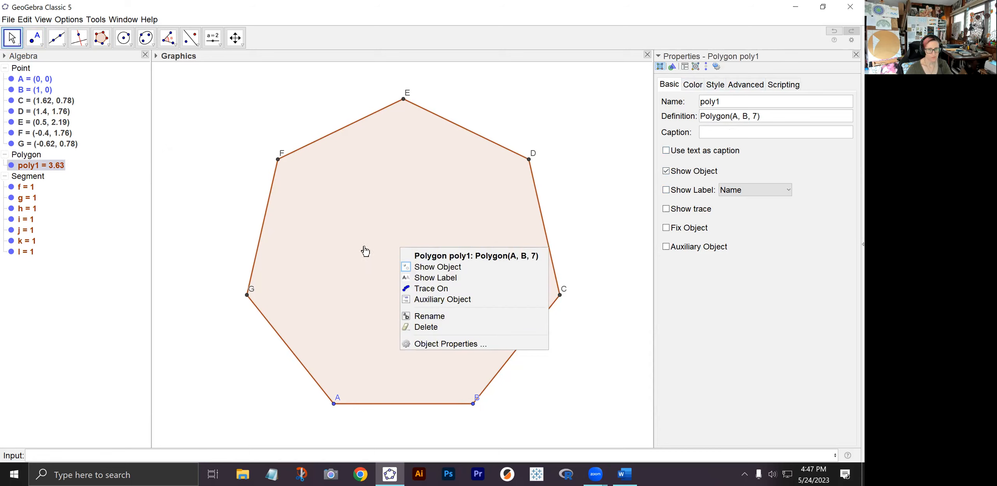
{"action": "left_click", "coordinate": [426, 344]}
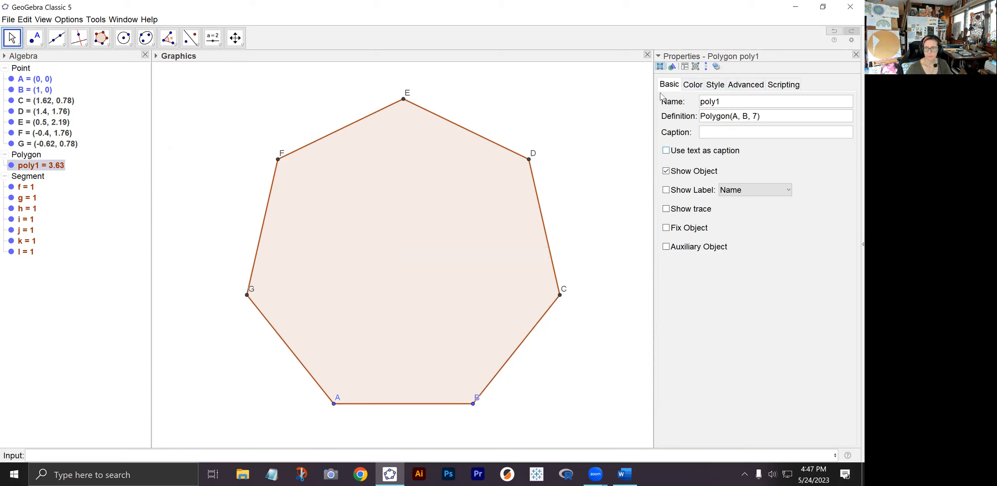
{"action": "left_click", "coordinate": [696, 88]}
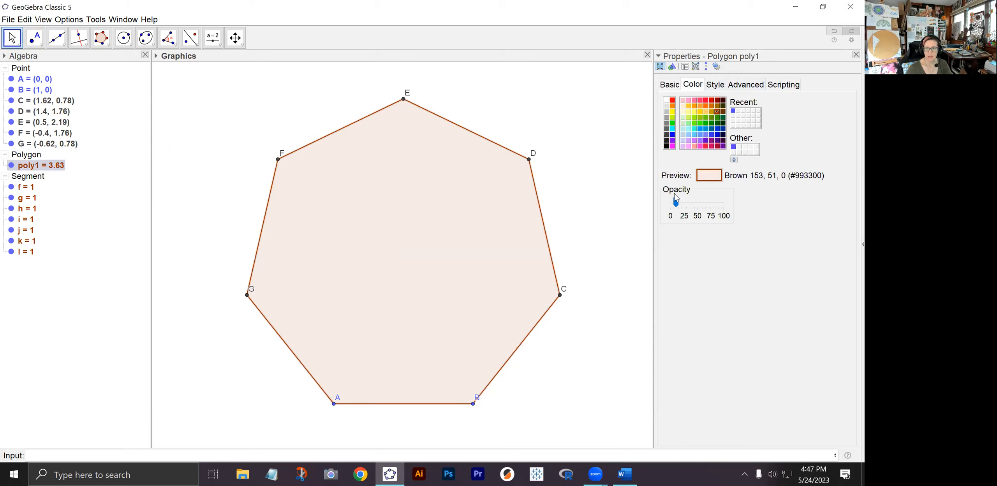
{"action": "mouse_move", "coordinate": [677, 203]}
{"action": "left_mouse_down"}
{"action": "mouse_move", "coordinate": [699, 203]}
{"action": "mouse_move", "coordinate": [671, 203]}
{"action": "left_mouse_up"}
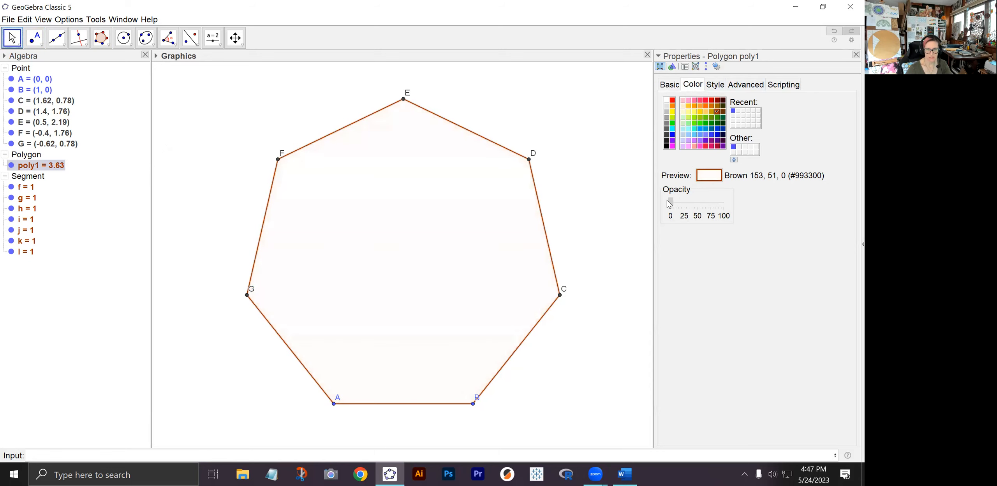
{"action": "left_click", "coordinate": [422, 210]}
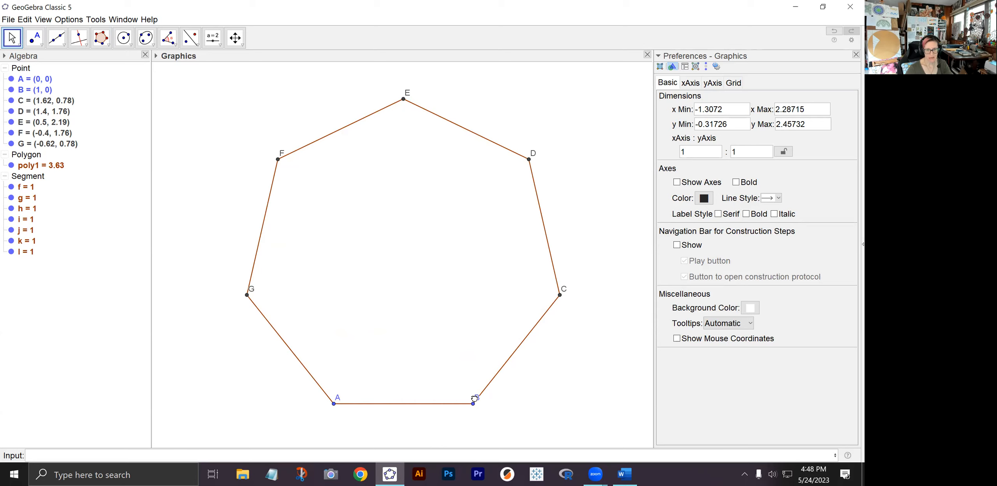
Reposition the labels of the heptagon's vertices A, B and G clear of its edges.
{"action": "mouse_move", "coordinate": [478, 401]}
{"action": "left_mouse_down"}
{"action": "mouse_move", "coordinate": [470, 399]}
{"action": "mouse_move", "coordinate": [487, 403]}
{"action": "mouse_move", "coordinate": [458, 429]}
{"action": "mouse_move", "coordinate": [440, 391]}
{"action": "mouse_move", "coordinate": [491, 359]}
{"action": "mouse_move", "coordinate": [555, 421]}
{"action": "mouse_move", "coordinate": [459, 444]}
{"action": "mouse_move", "coordinate": [472, 398]}
{"action": "left_mouse_up"}
{"action": "left_click", "coordinate": [336, 403]}
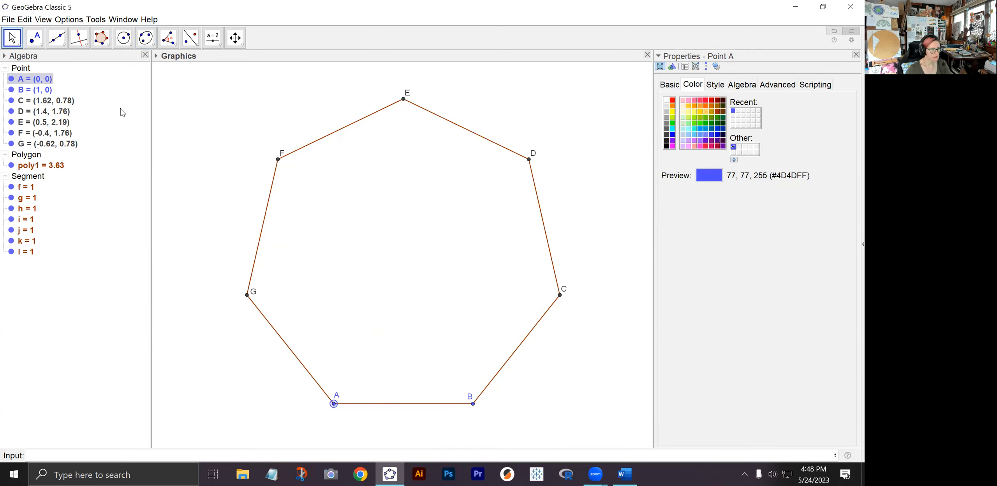
Construct the midpoint of points A and B on the heptagon's base.
{"action": "left_click", "coordinate": [42, 46]}
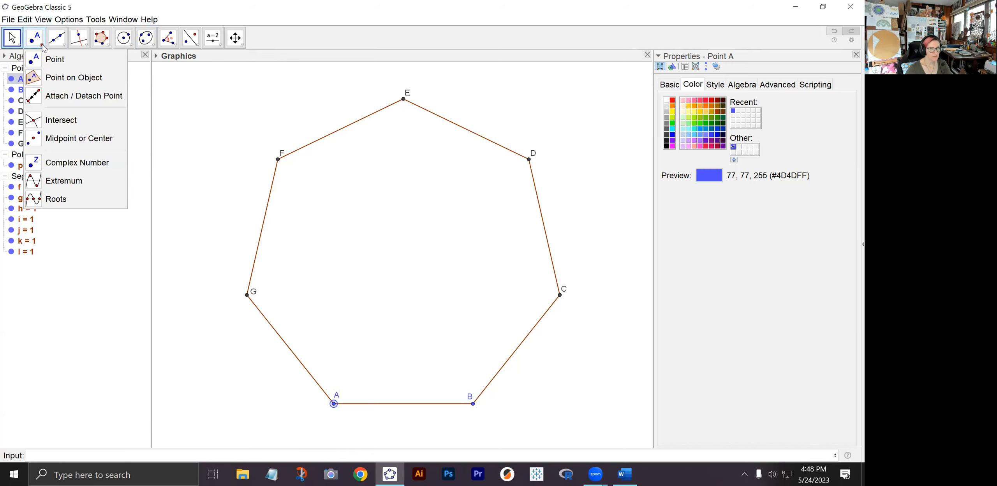
{"action": "left_click", "coordinate": [71, 139]}
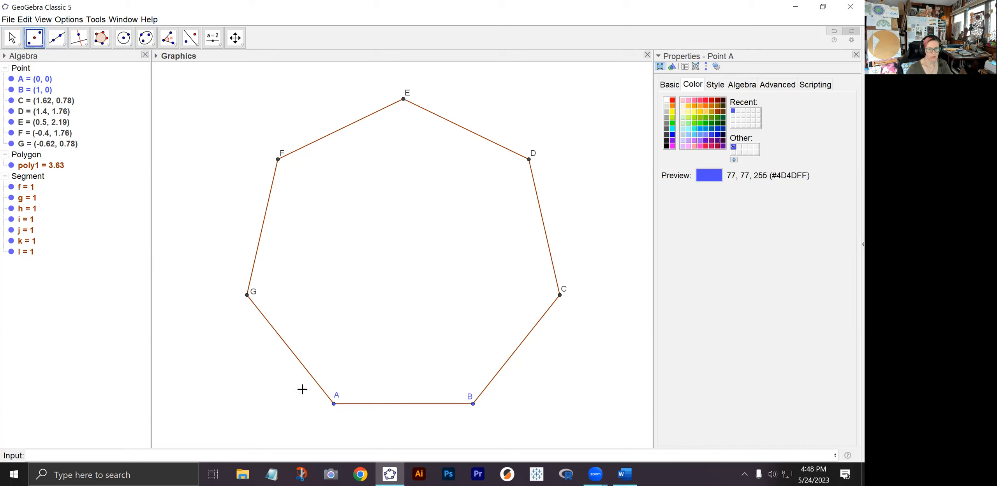
{"action": "left_click", "coordinate": [335, 403]}
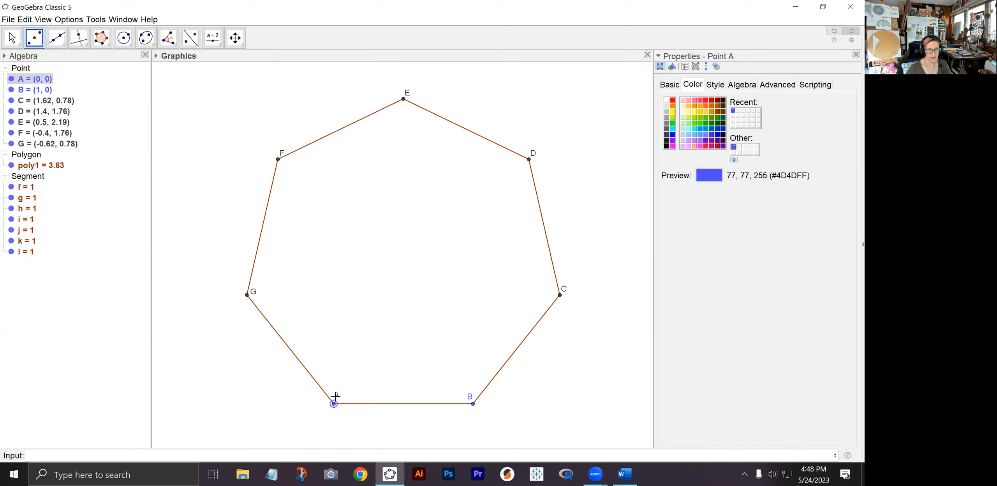
{"action": "left_click", "coordinate": [473, 403]}
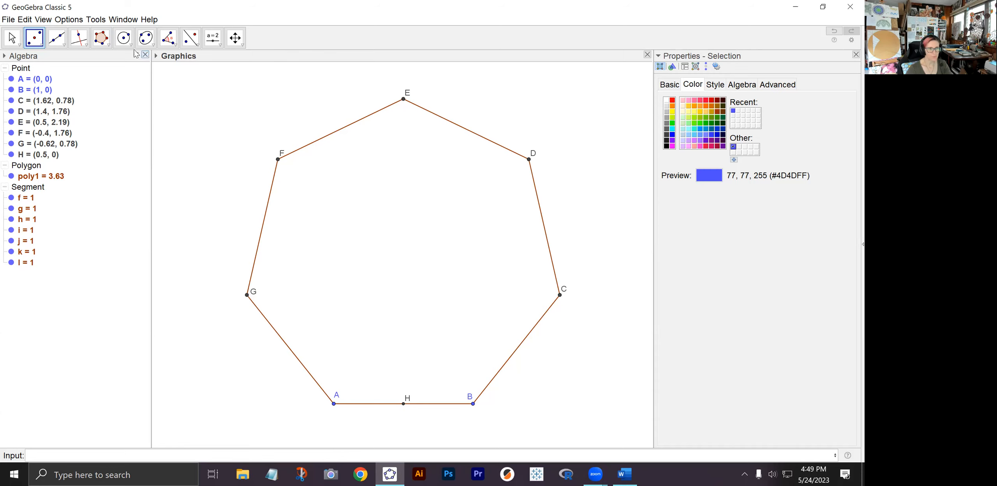
Draw a circle centred at A through the base's midpoint H.
{"action": "left_click", "coordinate": [124, 39]}
{"action": "left_click", "coordinate": [127, 41]}
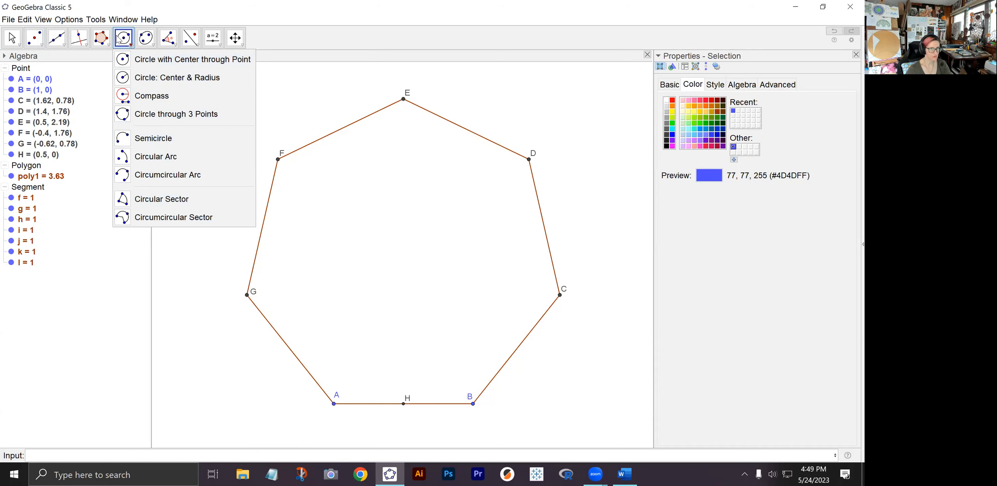
{"action": "left_click", "coordinate": [120, 39]}
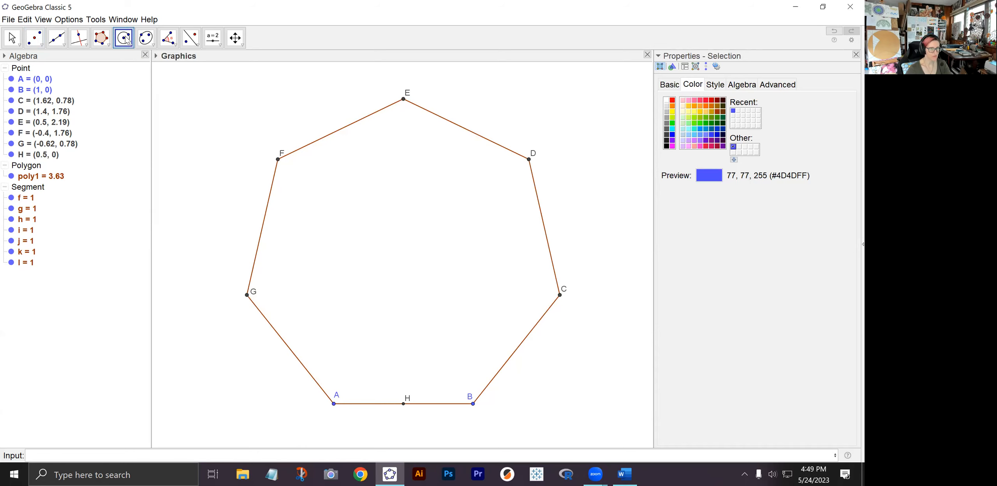
{"action": "left_click", "coordinate": [335, 404]}
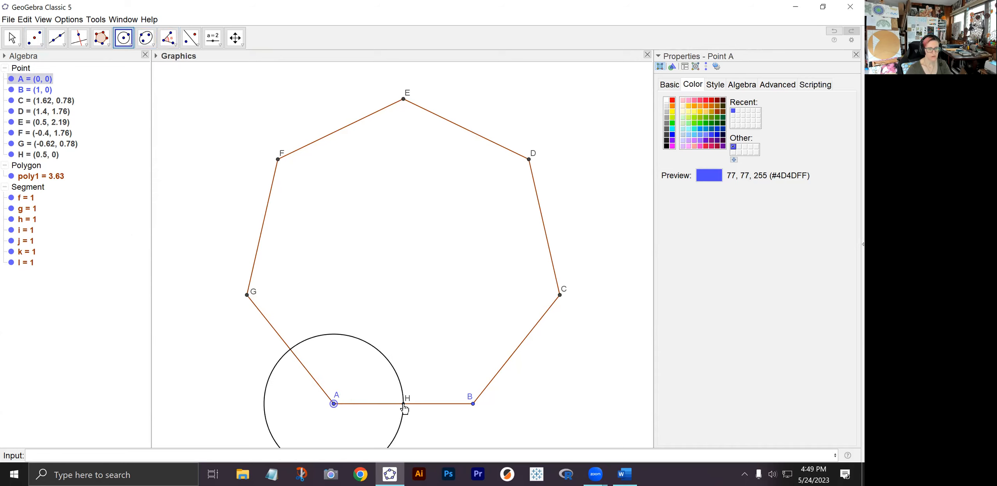
{"action": "left_click", "coordinate": [404, 405]}
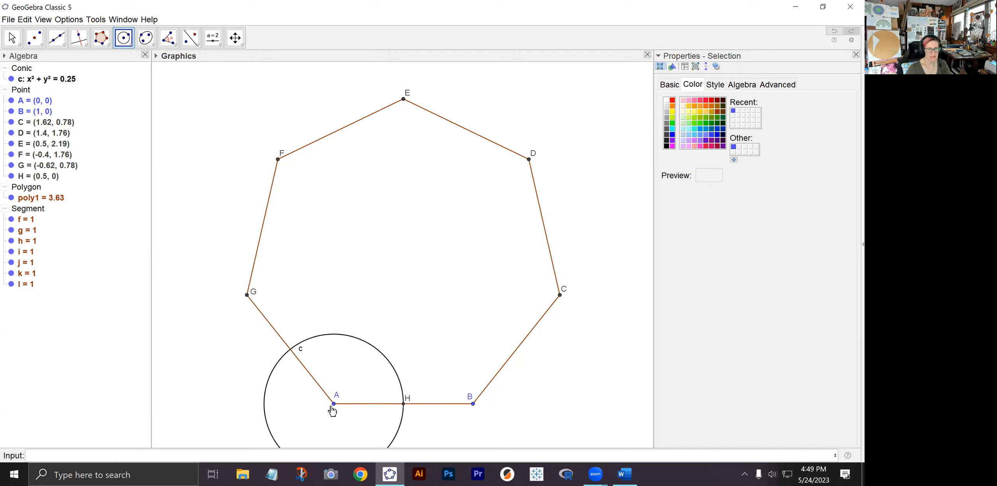
Construct the perpendicular bisectors of the heptagon's sides AB and GA.
{"action": "left_click", "coordinate": [88, 45]}
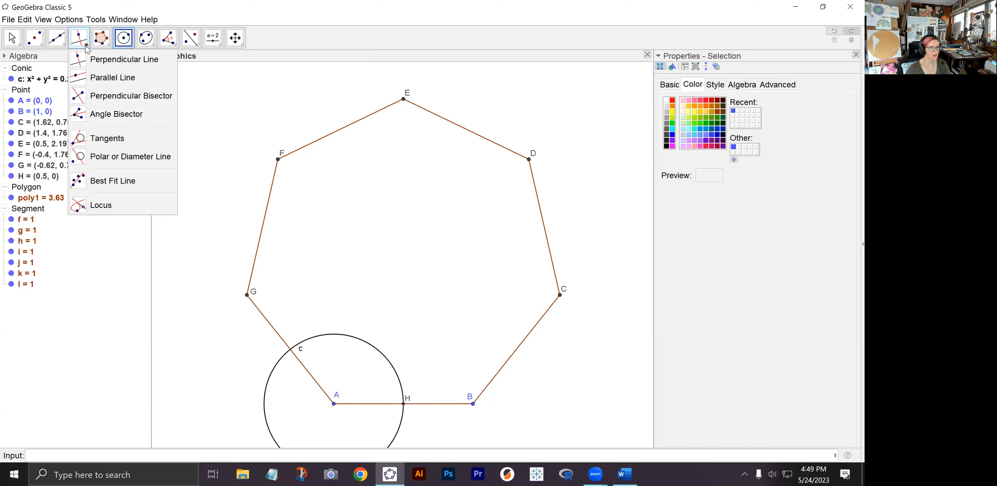
{"action": "left_click", "coordinate": [111, 100]}
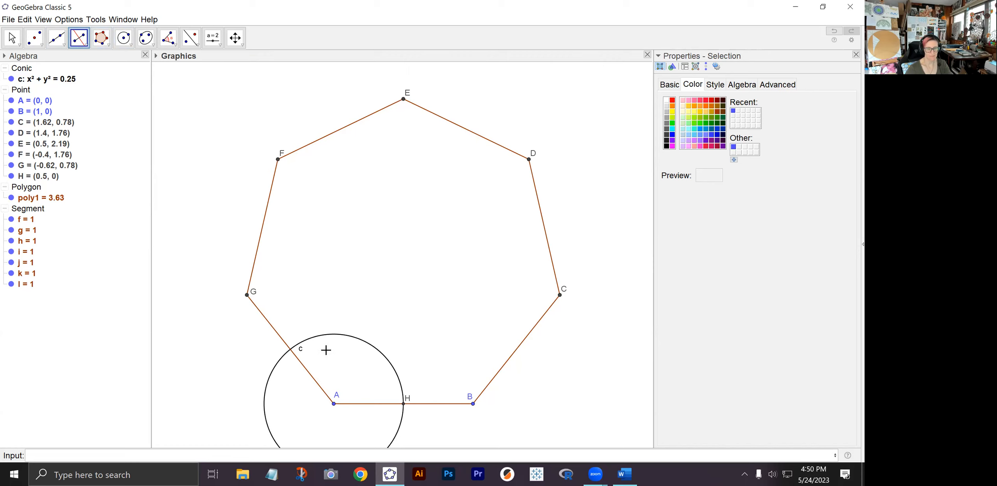
{"action": "left_click", "coordinate": [334, 403]}
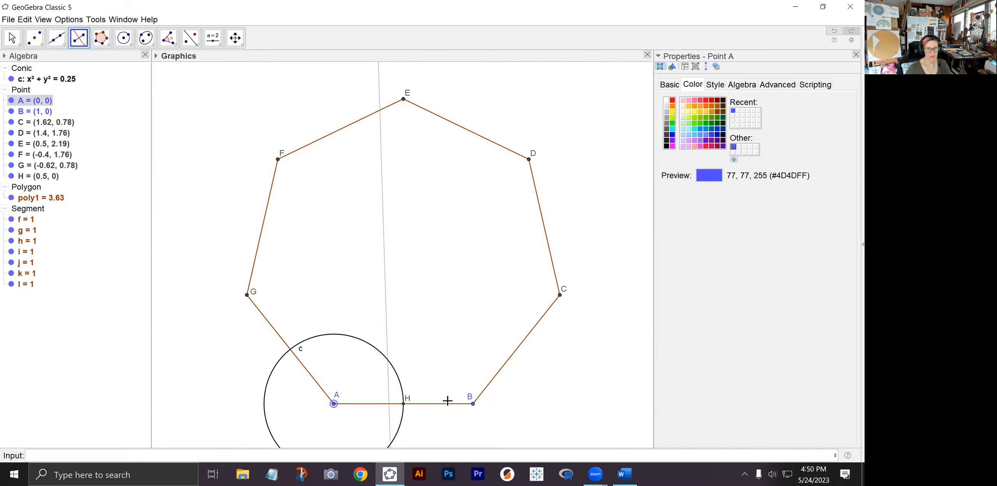
{"action": "left_click", "coordinate": [473, 404]}
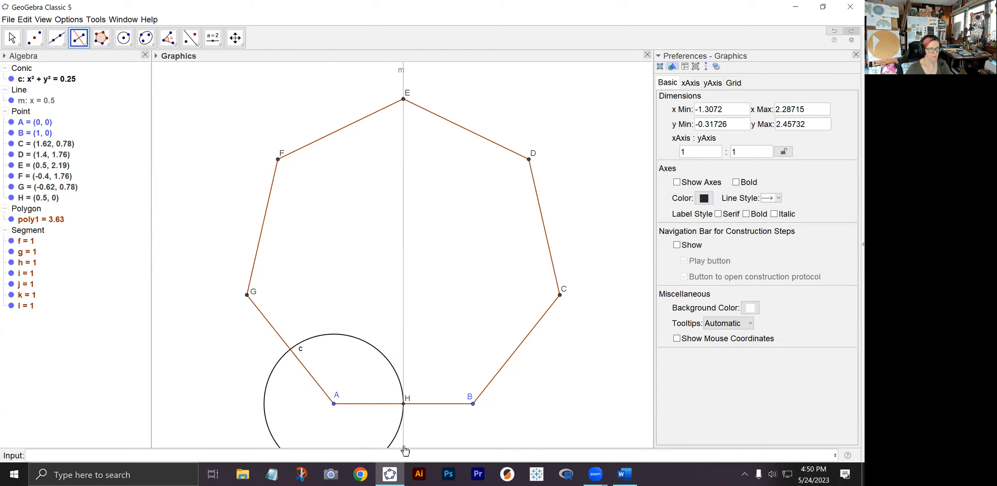
{"action": "left_click", "coordinate": [247, 297]}
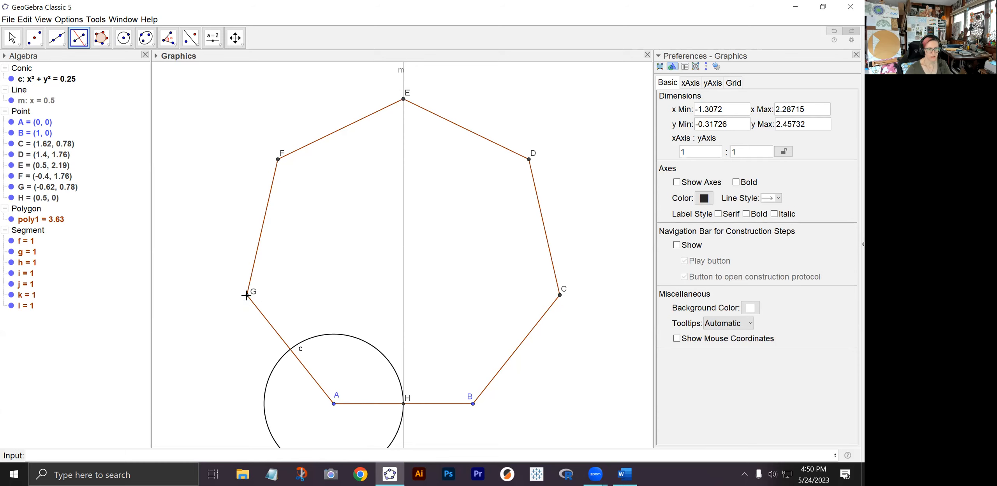
{"action": "left_click", "coordinate": [334, 405]}
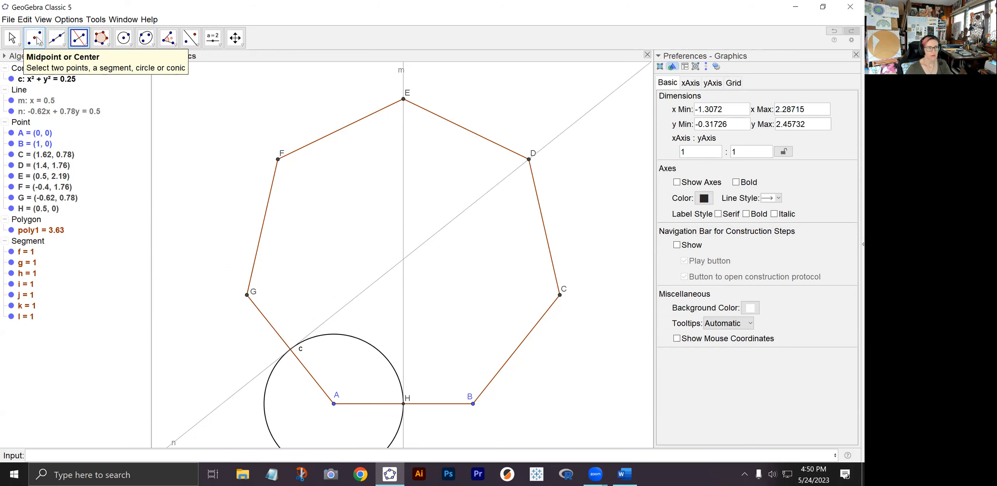
Mark the crossing of the two perpendicular bisectors with the Intersect tool, and undo the new point.
{"action": "left_click", "coordinate": [43, 46]}
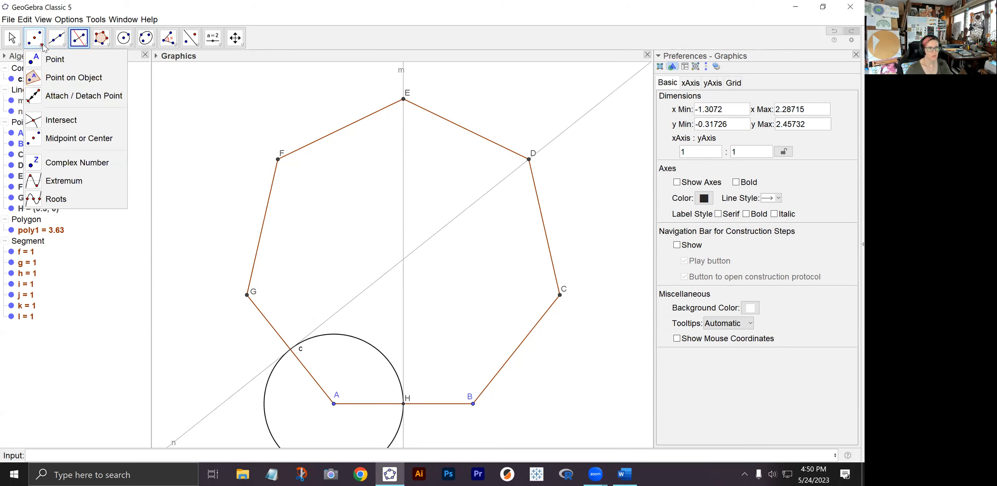
{"action": "left_click", "coordinate": [57, 122]}
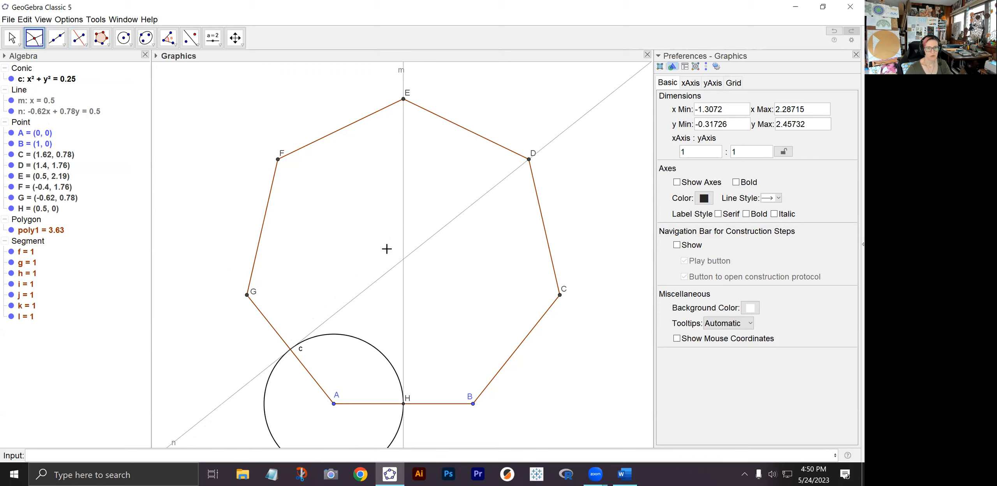
{"action": "left_click", "coordinate": [404, 260]}
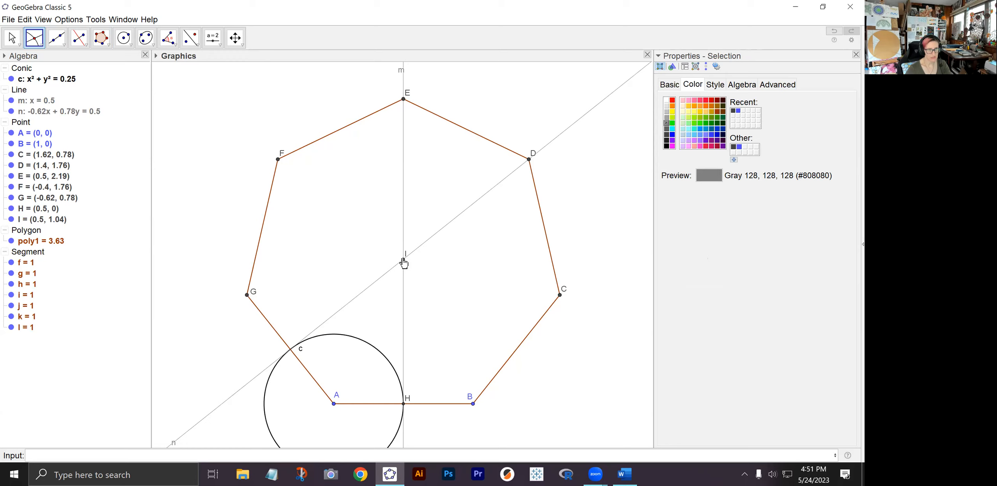
{"action": "left_click", "coordinate": [25, 20]}
{"action": "left_click", "coordinate": [29, 33]}
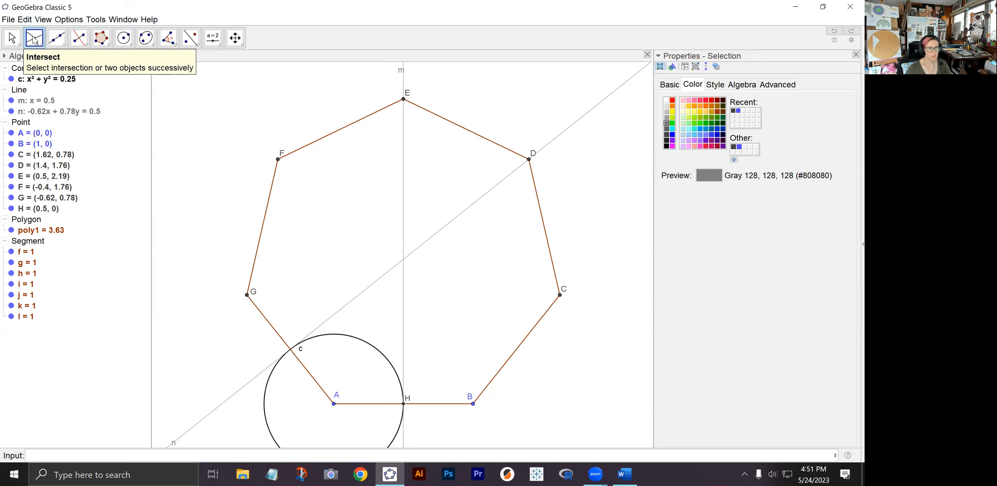
Mark the intersection point of the perpendicular bisectors m and n at the heptagon's centre.
{"action": "left_click", "coordinate": [404, 301]}
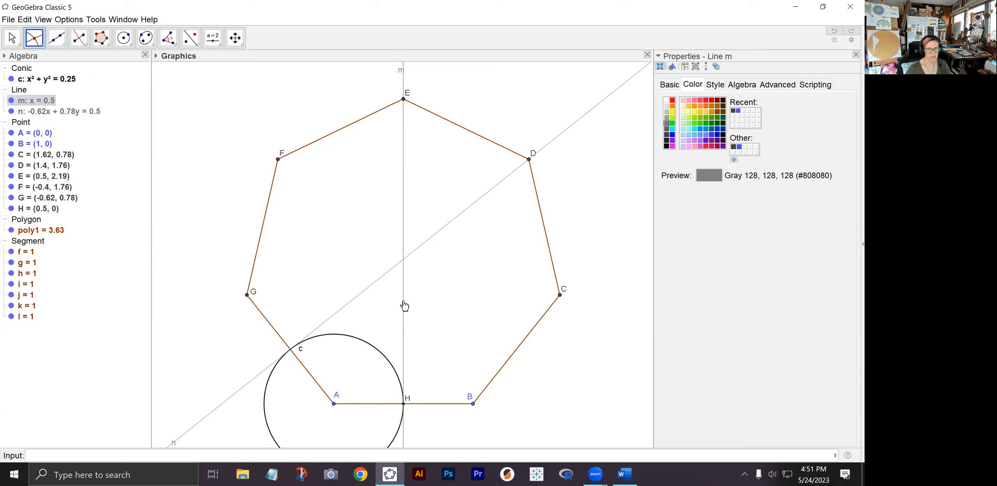
{"action": "left_click", "coordinate": [373, 284]}
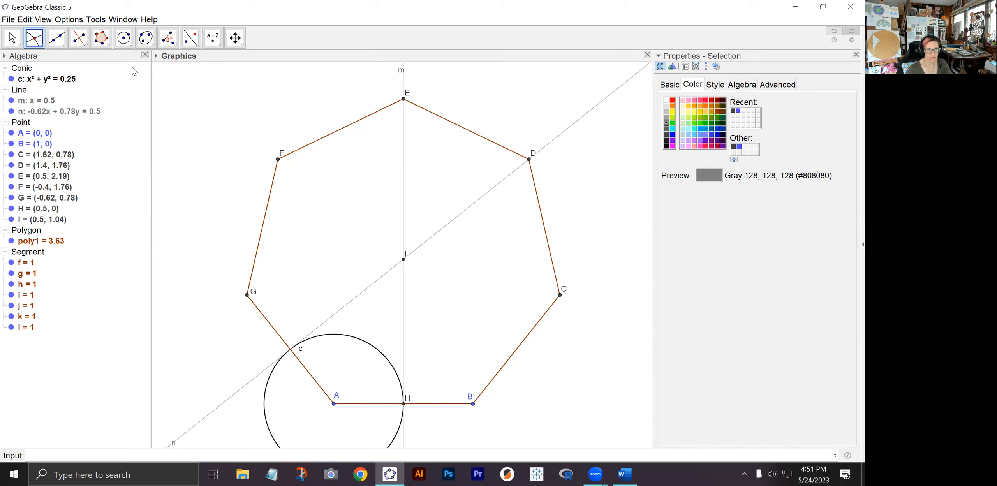
Rename the heptagon's centre point to O and move its label clear of the bisector lines.
{"action": "left_click", "coordinate": [12, 38]}
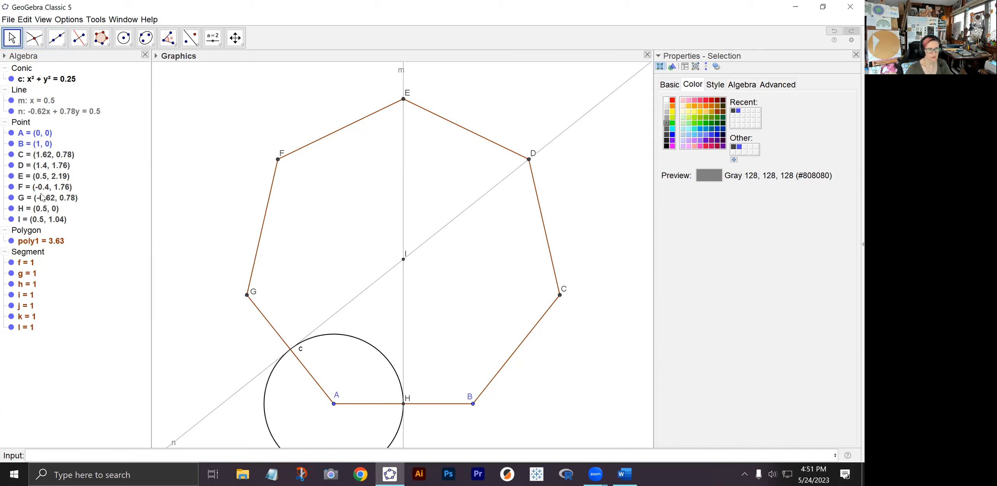
{"action": "right_click", "coordinate": [403, 260]}
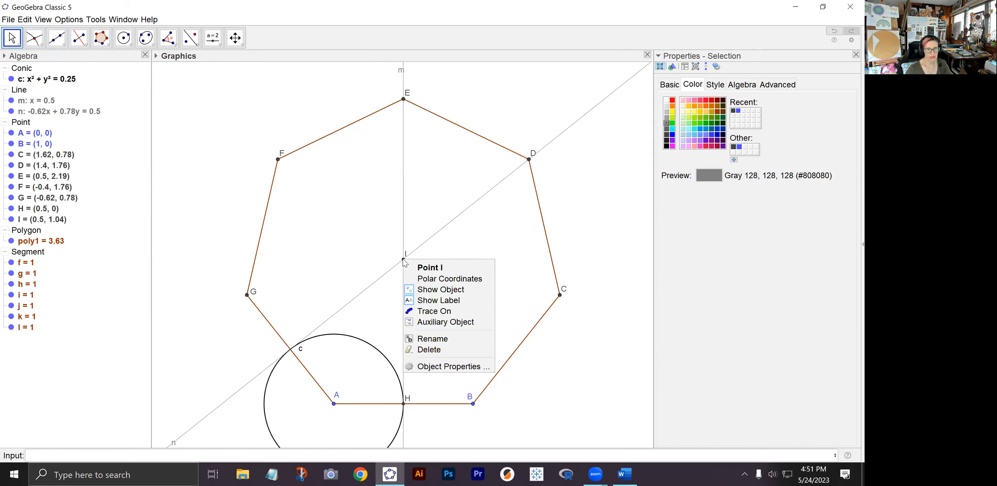
{"action": "left_click", "coordinate": [436, 340]}
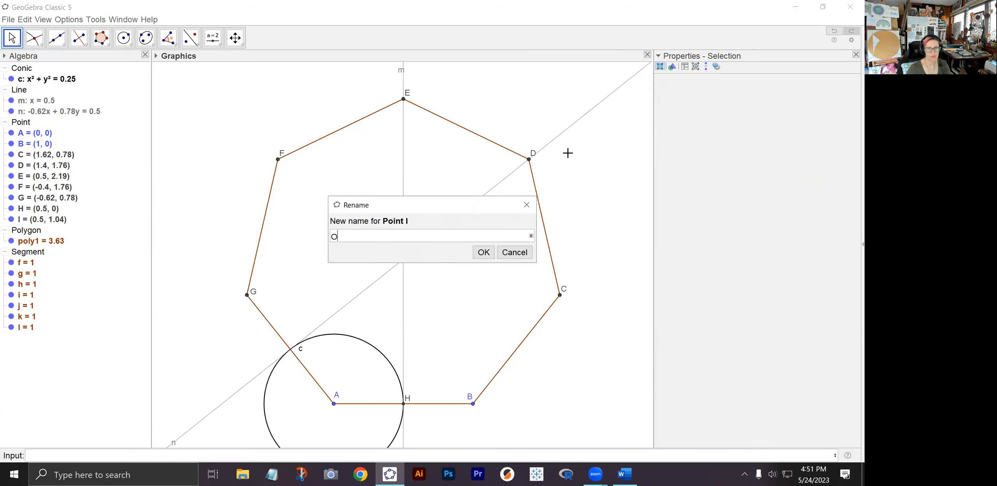
{"action": "left_click", "coordinate": [484, 253]}
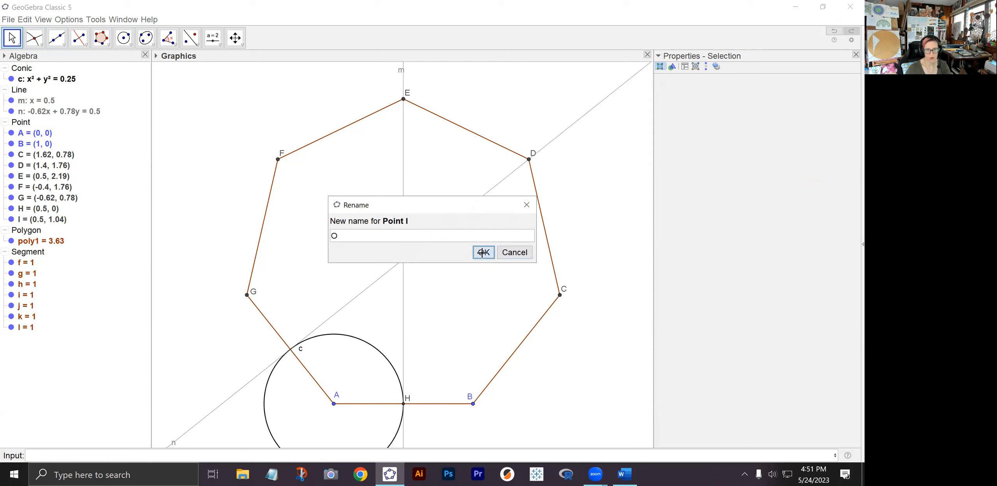
{"action": "left_click_drag", "start_coordinate": [409, 253], "coordinate": [394, 252]}
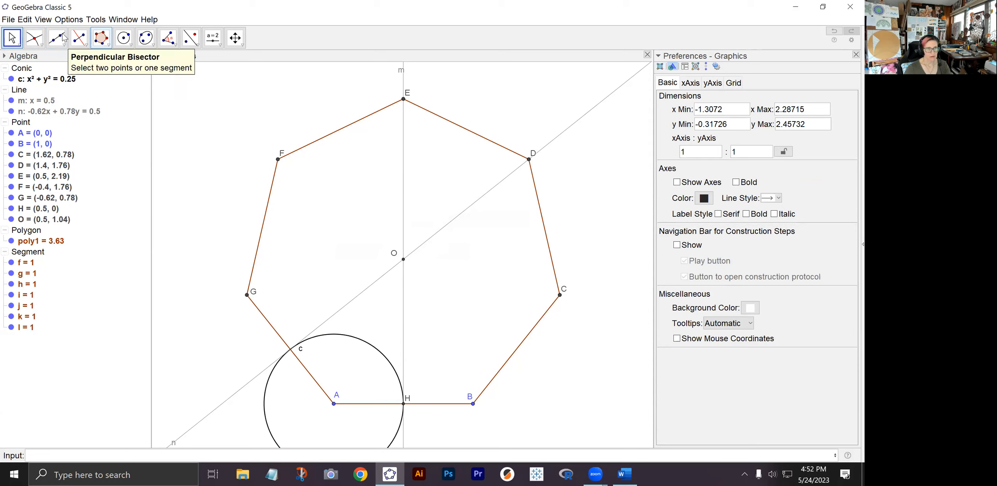
Draw a line through vertex A and the centre point O.
{"action": "left_click", "coordinate": [60, 41]}
{"action": "left_click", "coordinate": [61, 42]}
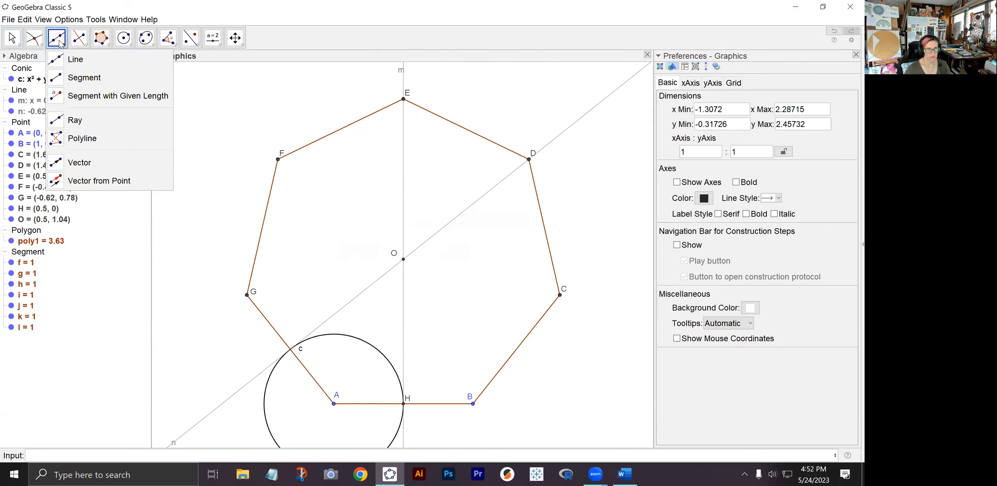
{"action": "left_click", "coordinate": [55, 41]}
{"action": "left_click", "coordinate": [53, 42]}
{"action": "left_click", "coordinate": [73, 65]}
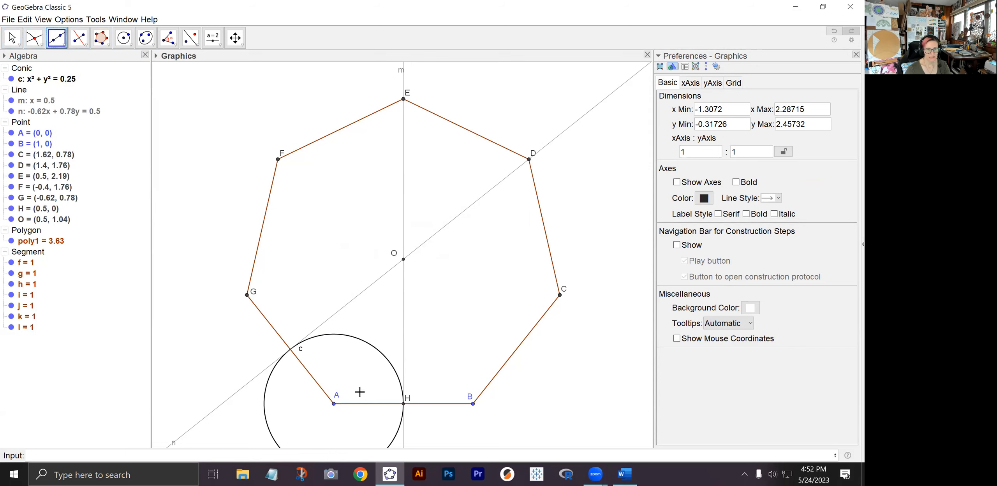
{"action": "left_click", "coordinate": [334, 404]}
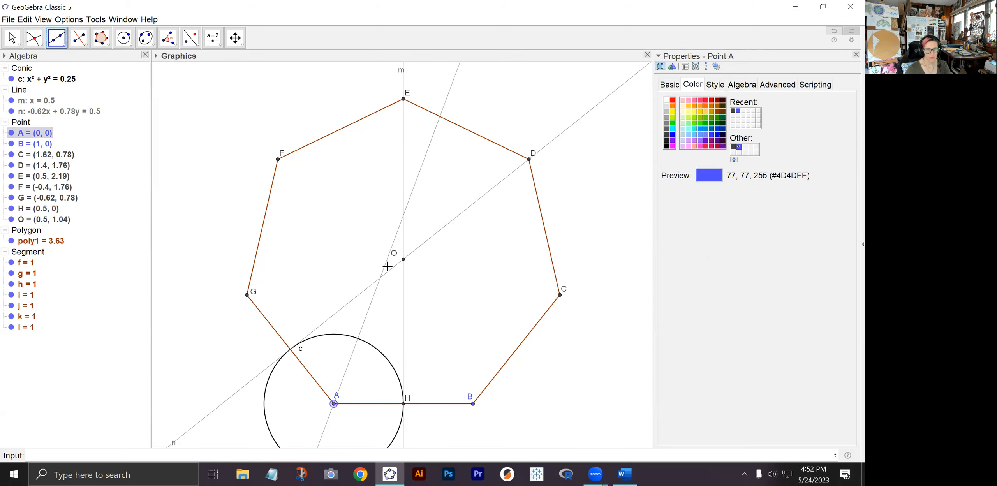
{"action": "left_click", "coordinate": [404, 259]}
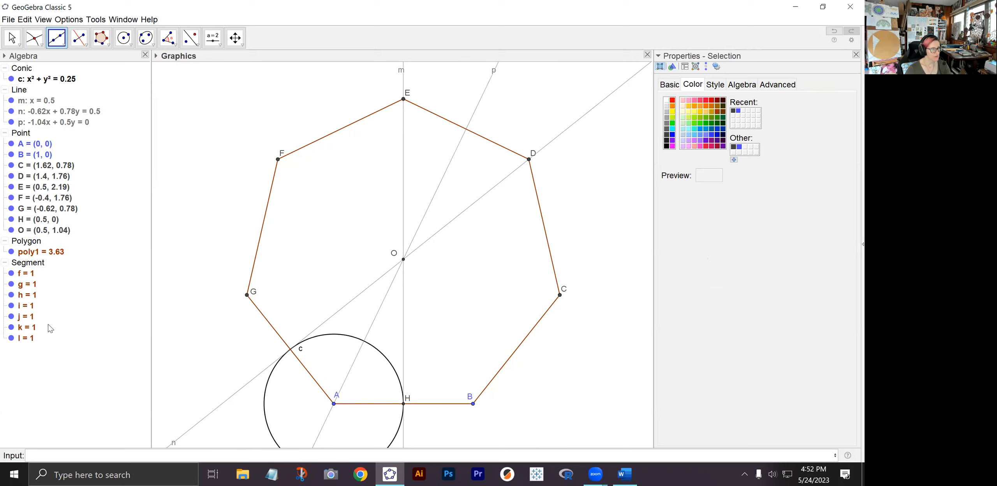
Mark the intersection of line AO with the circle inside the heptagon and shift the new point's label off the line.
{"action": "left_click", "coordinate": [35, 40]}
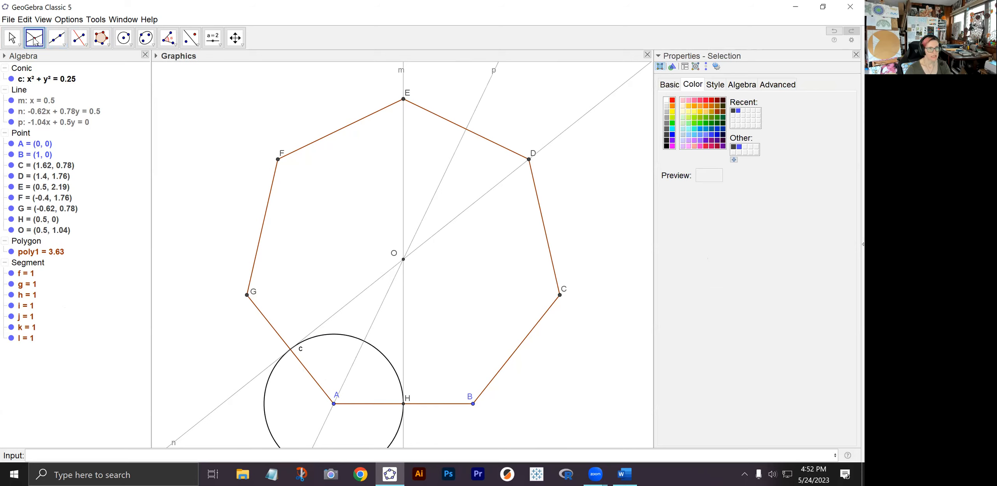
{"action": "left_click", "coordinate": [34, 39]}
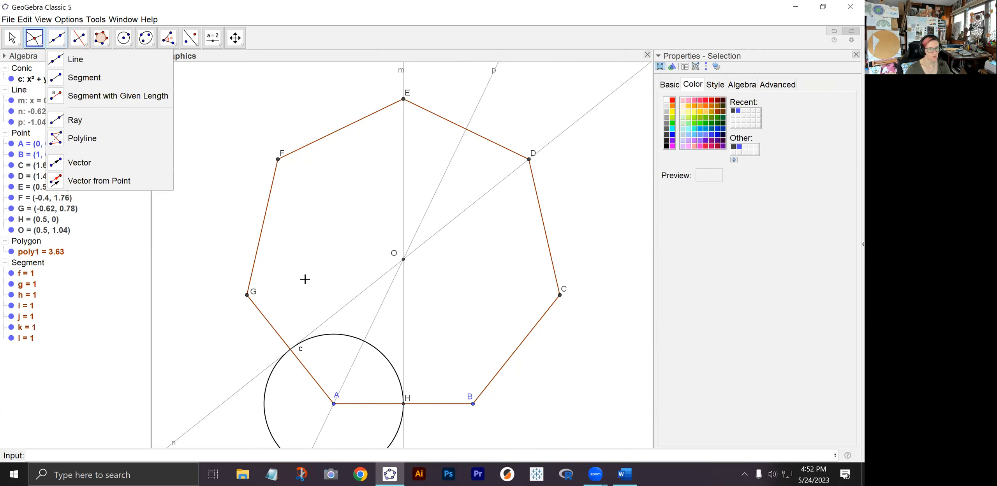
{"action": "left_click", "coordinate": [364, 344]}
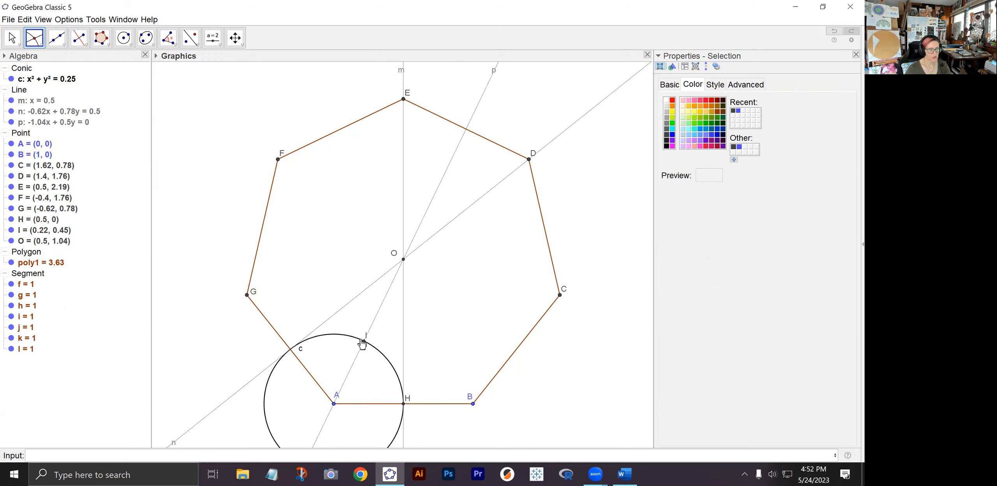
{"action": "scroll", "coordinate": [366, 347], "scroll_direction": "down", "scroll_amount": 2}
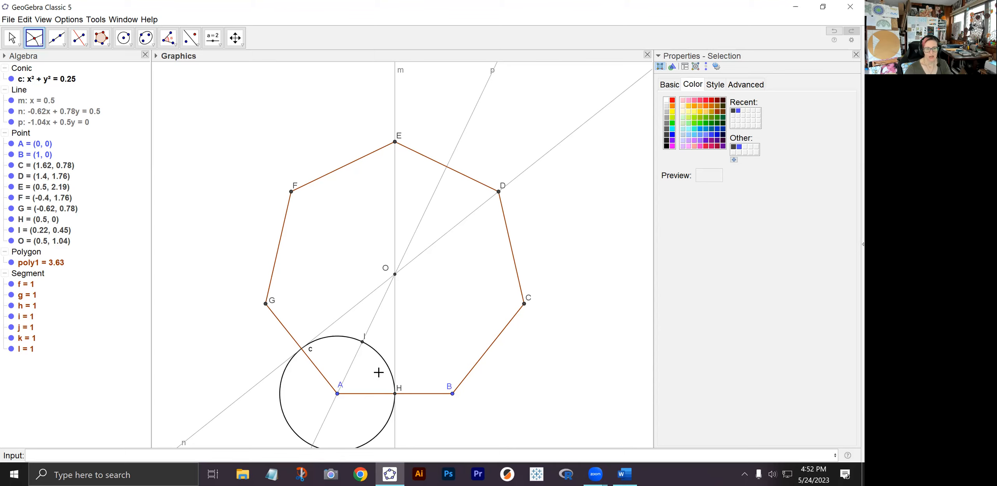
{"action": "scroll", "coordinate": [361, 343], "scroll_direction": "up", "scroll_amount": 3}
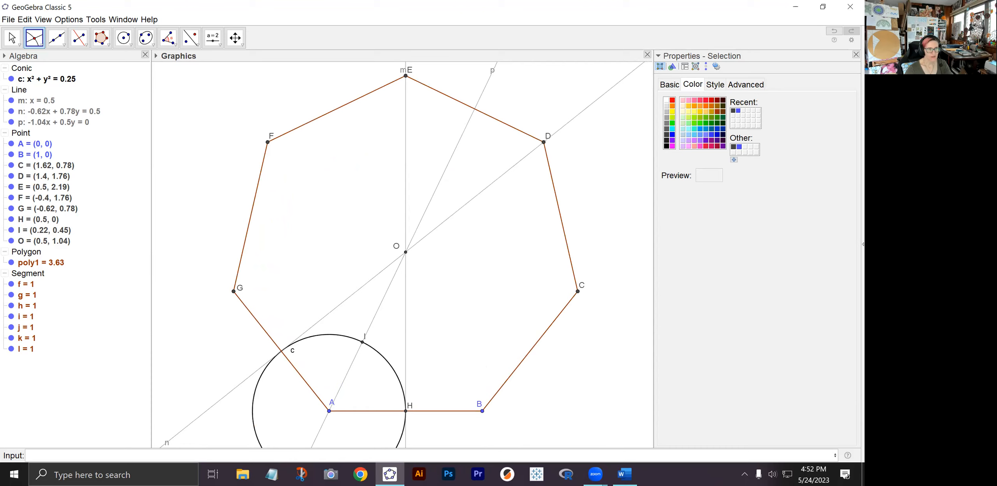
{"action": "left_click", "coordinate": [12, 38]}
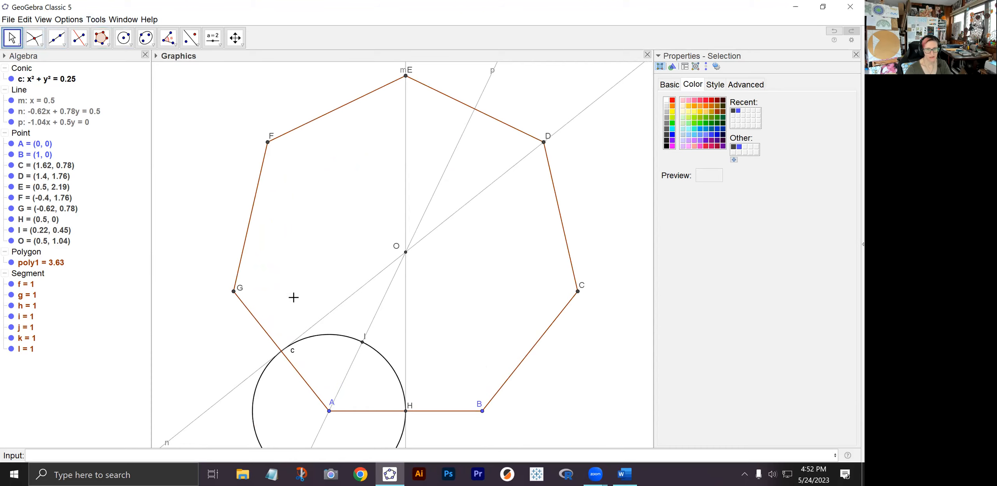
{"action": "left_click", "coordinate": [358, 332]}
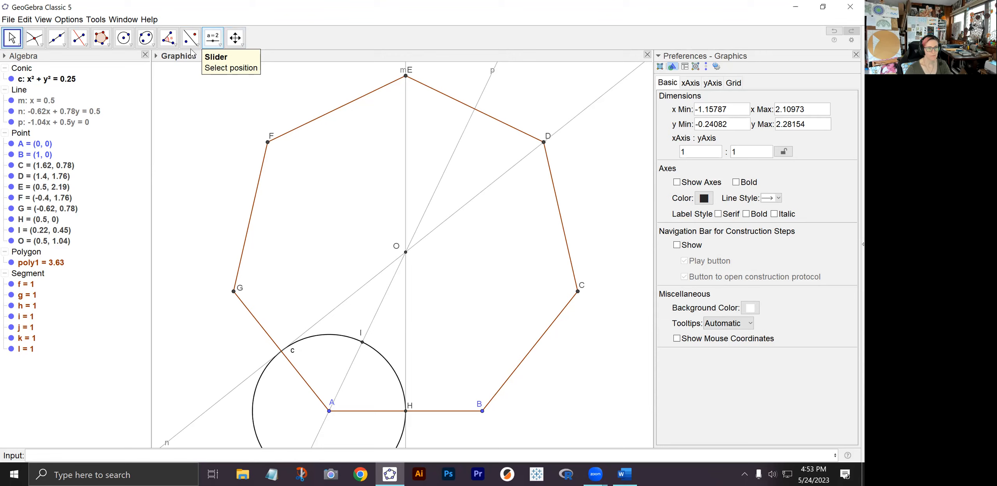
Create an angle slider α near the heptagon's upper-left side, ranging from 0° to 90° with an increment of 0.5°.
{"action": "left_click", "coordinate": [213, 38]}
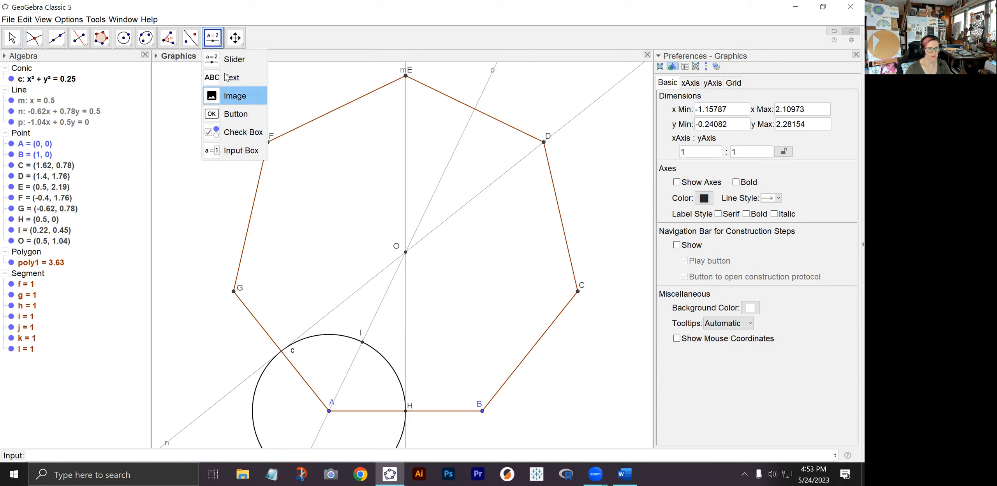
{"action": "left_click", "coordinate": [213, 41]}
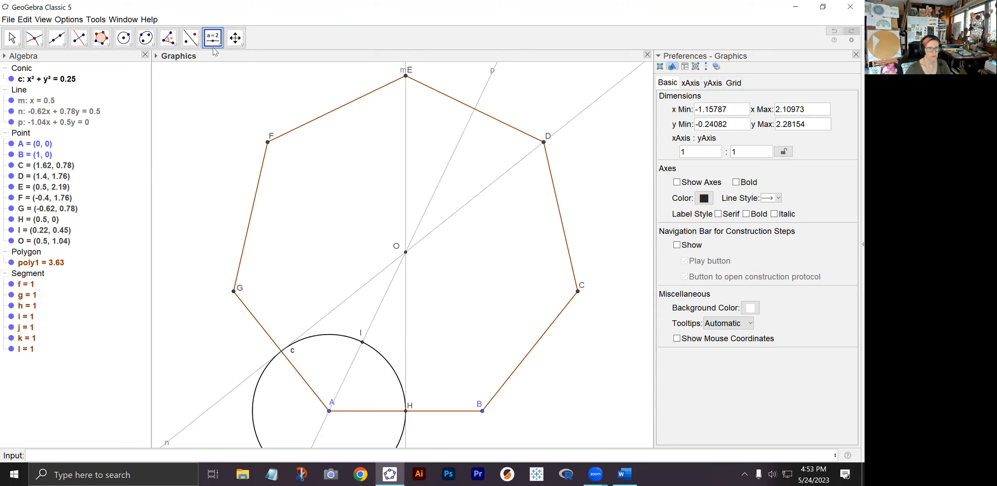
{"action": "left_click", "coordinate": [180, 94]}
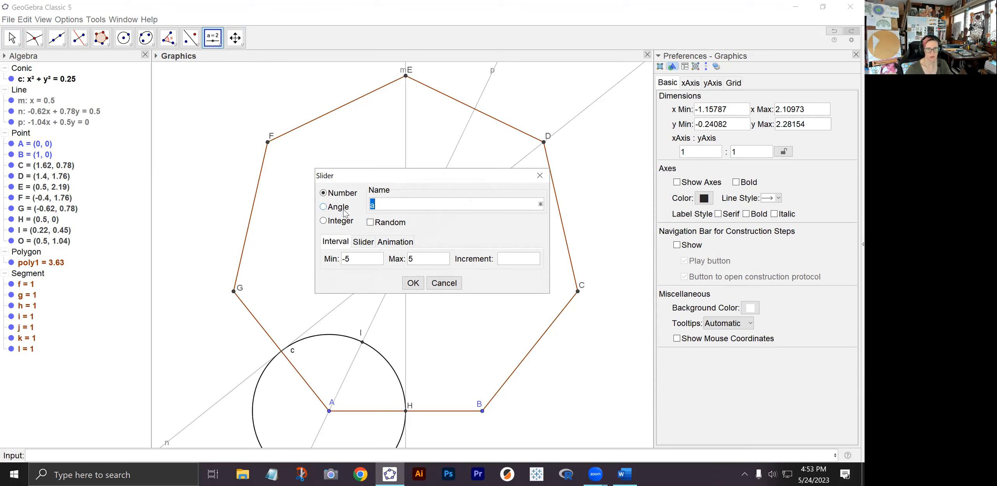
{"action": "left_click", "coordinate": [324, 207]}
{"action": "left_click", "coordinate": [374, 205]}
{"action": "left_click_drag", "start_coordinate": [420, 264], "coordinate": [407, 265]}
{"action": "type", "text": "90"}
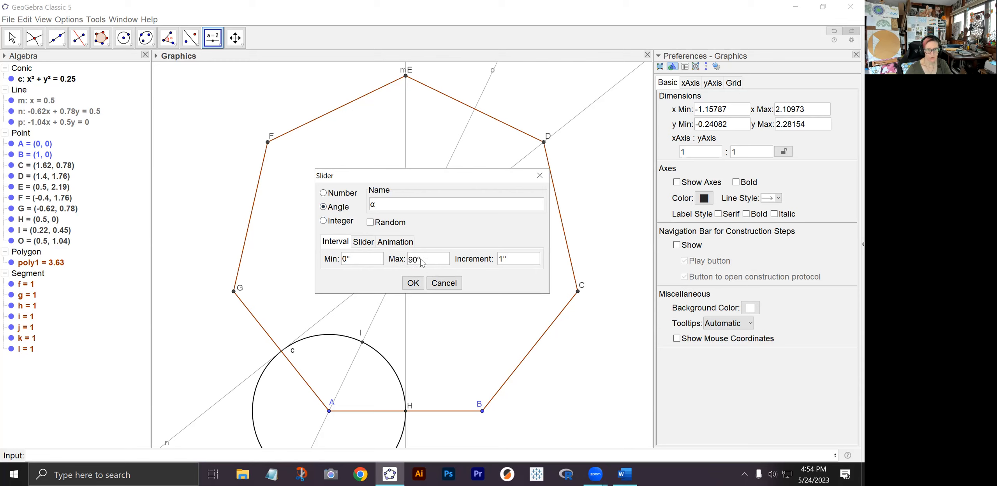
{"action": "left_click", "coordinate": [501, 260]}
{"action": "double_click", "coordinate": [501, 260]}
{"action": "type", "text": "0.5"}
{"action": "left_click", "coordinate": [413, 283]}
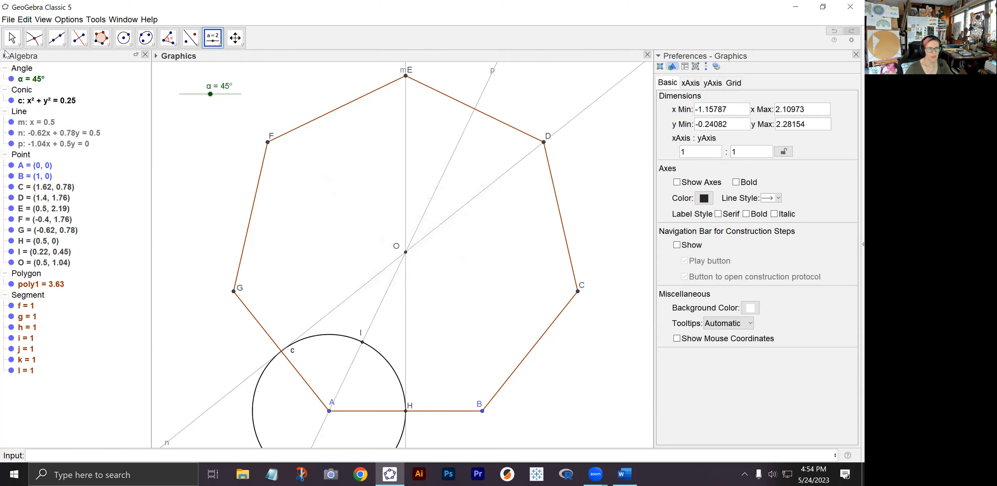
Set the angle slider α to 34.5°.
{"action": "left_click", "coordinate": [12, 37]}
{"action": "left_click", "coordinate": [12, 38]}
{"action": "left_click", "coordinate": [12, 38]}
{"action": "mouse_move", "coordinate": [211, 94]}
{"action": "left_mouse_down"}
{"action": "mouse_move", "coordinate": [237, 95]}
{"action": "mouse_move", "coordinate": [179, 96]}
{"action": "mouse_move", "coordinate": [235, 97]}
{"action": "mouse_move", "coordinate": [204, 98]}
{"action": "left_mouse_up"}
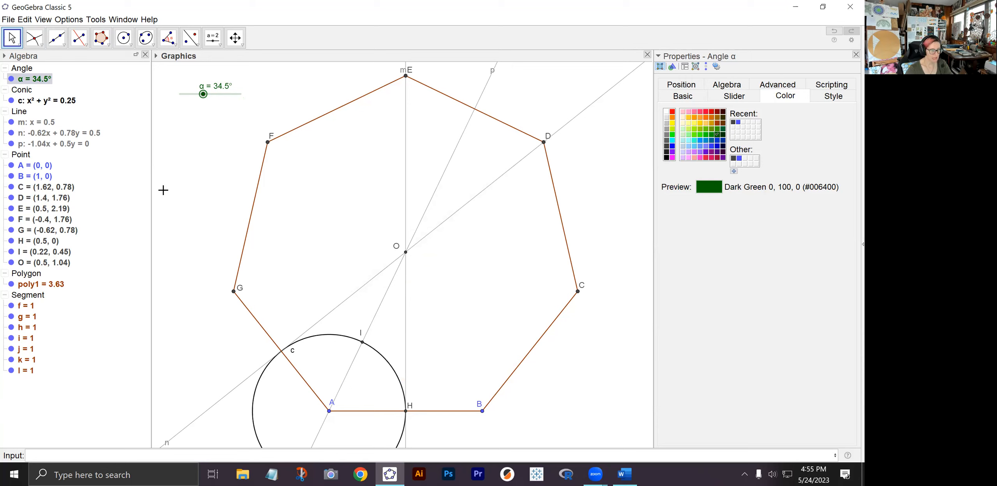
Rotate point A by the angle α about point I with the command Rotate(A,α,I).
{"action": "left_click", "coordinate": [255, 454]}
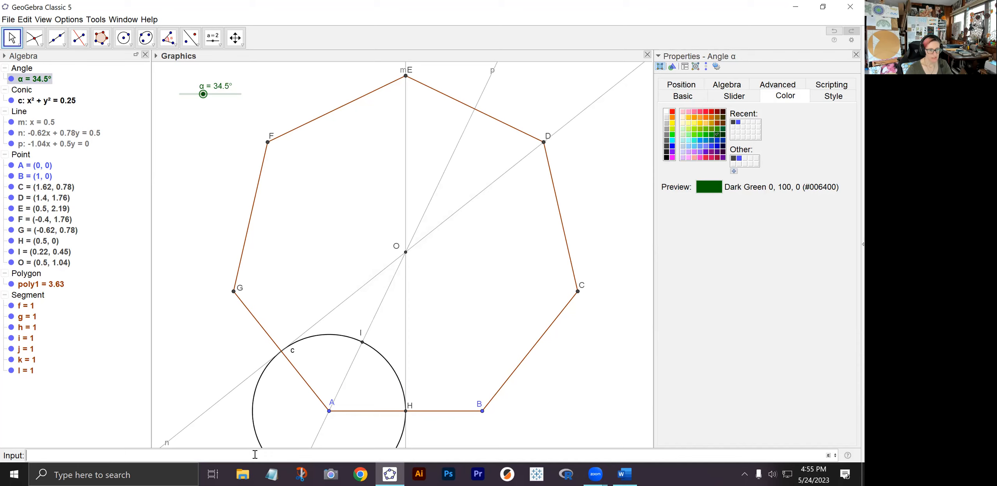
{"action": "type", "text": "Rotate"}
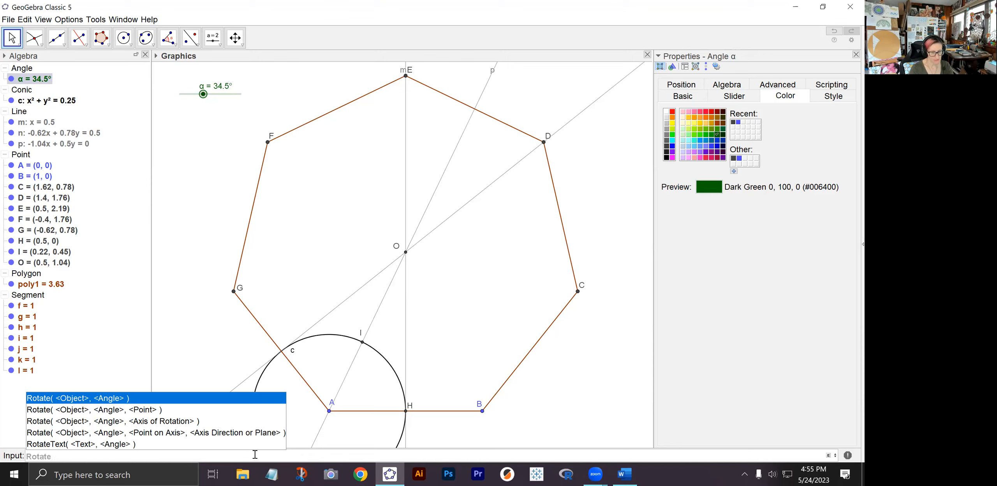
{"action": "key", "text": "Escape"}
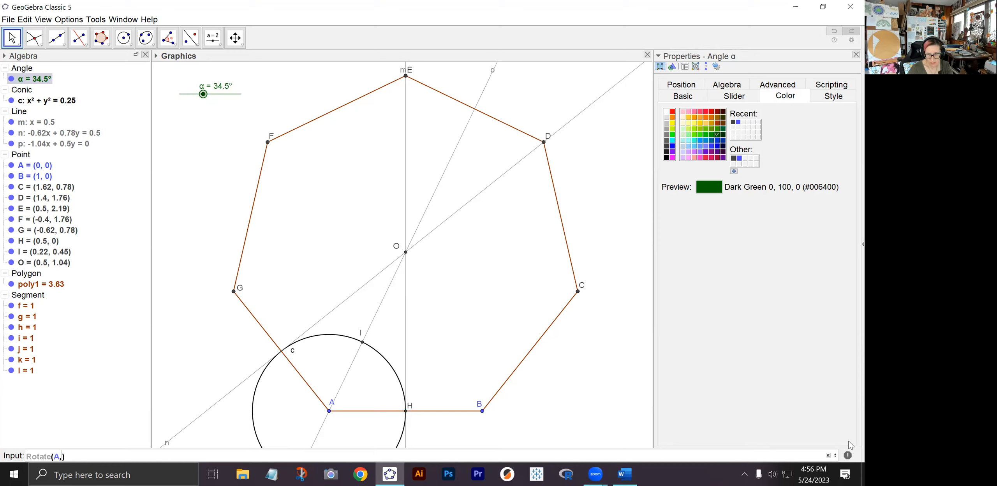
{"action": "left_click", "coordinate": [828, 454]}
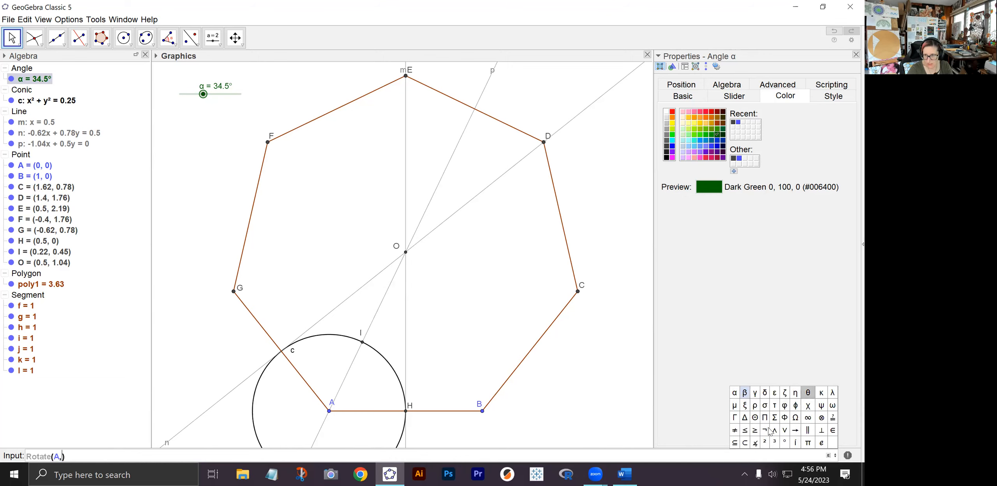
{"action": "left_click", "coordinate": [736, 394]}
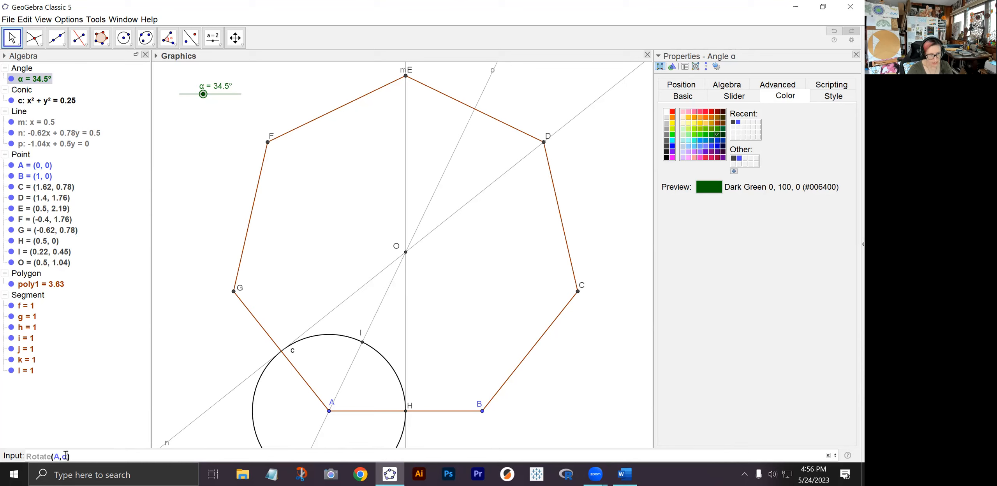
{"action": "type", "text": ","}
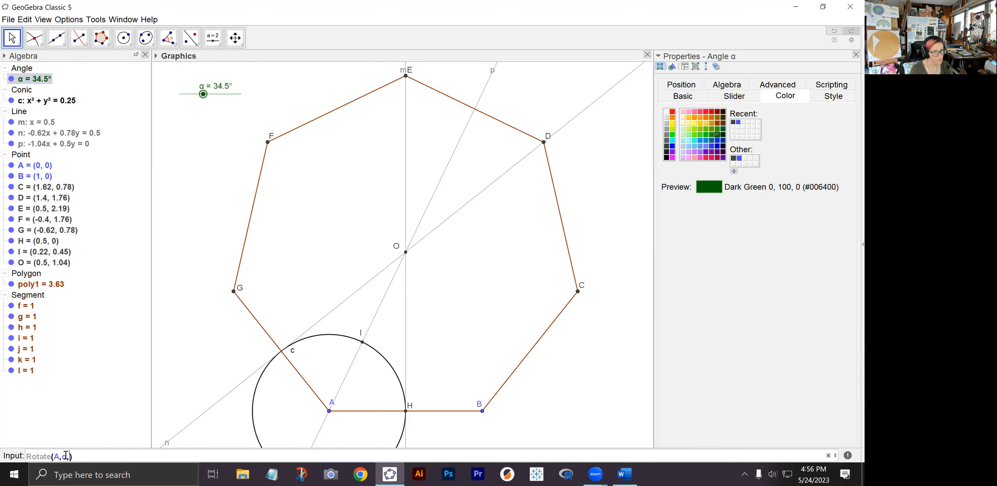
{"action": "type", "text": "I"}
{"action": "key", "text": "Return"}
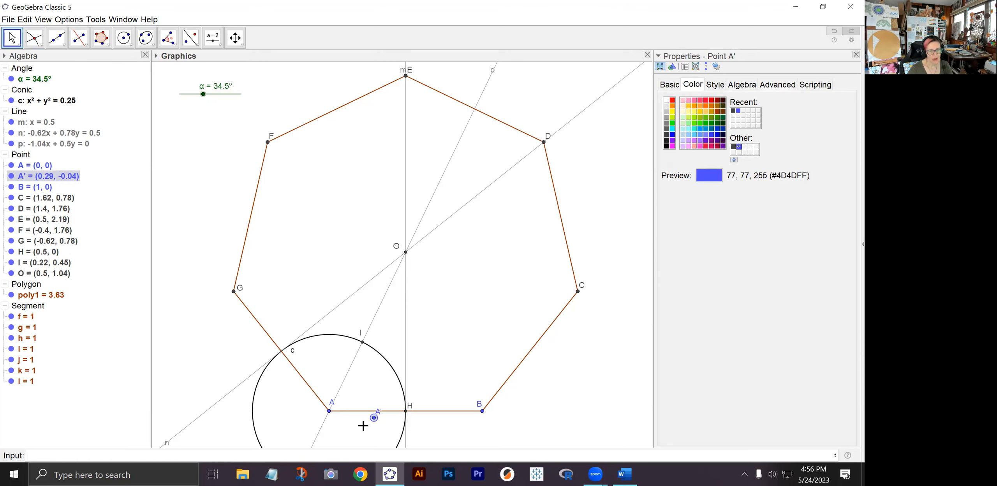
Deselect the rotated point A' and vary the slider α to test the rotation, leaving it at 38°.
{"action": "left_click", "coordinate": [364, 426]}
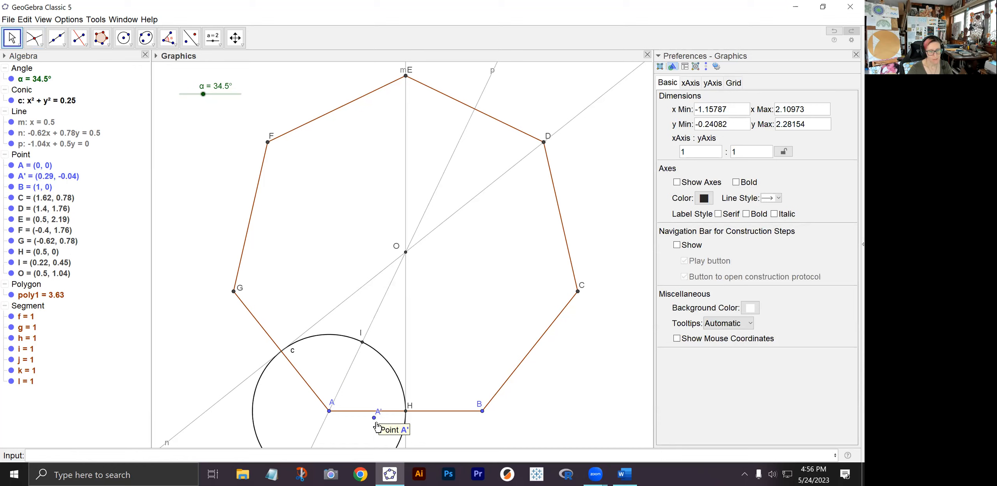
{"action": "left_click", "coordinate": [203, 95]}
{"action": "left_click_drag", "start_coordinate": [203, 95], "coordinate": [250, 98]}
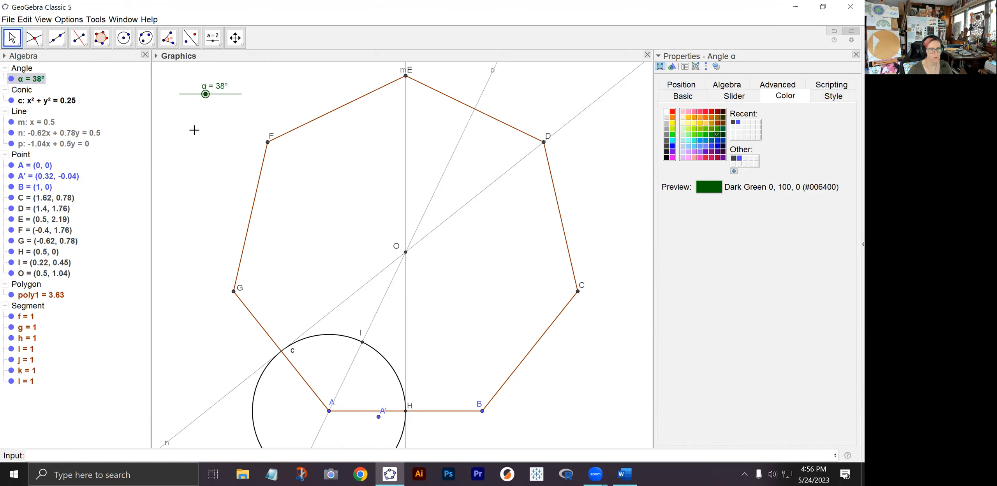
Draw a line through point I and the rotated point A'.
{"action": "left_click", "coordinate": [56, 41]}
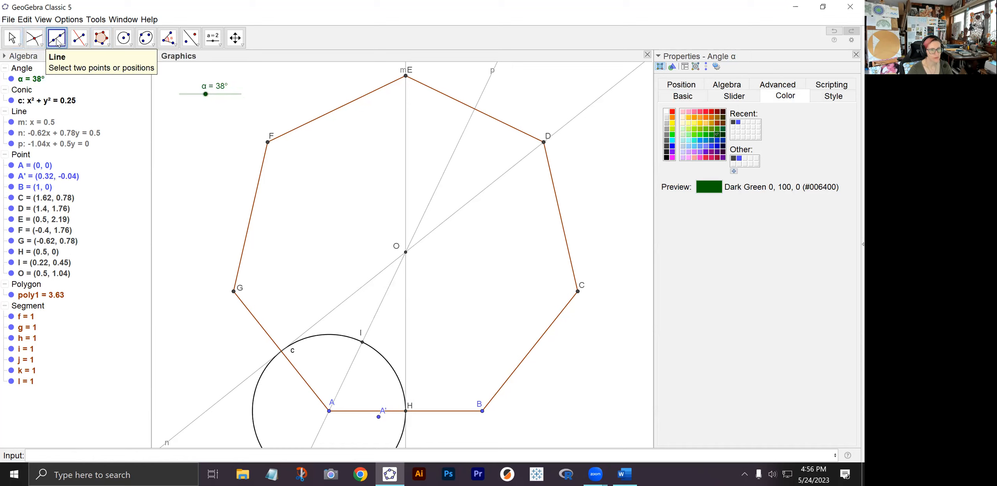
{"action": "left_click", "coordinate": [362, 342]}
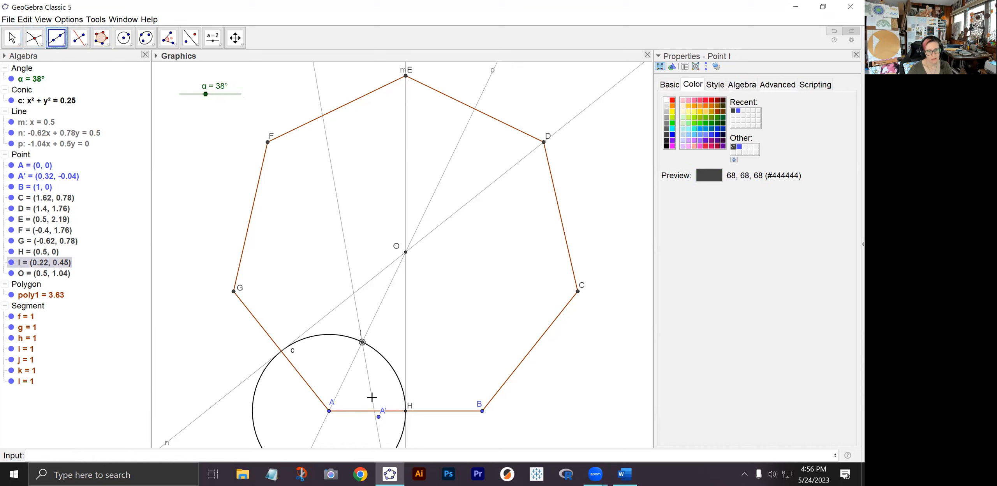
{"action": "left_click", "coordinate": [378, 416]}
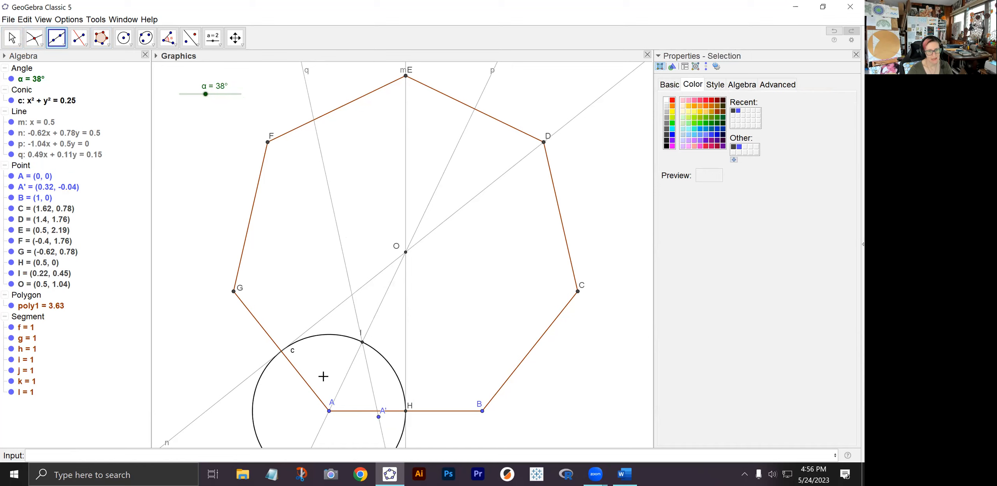
Colour the line through I and A' blue and set its line thickness to 3.
{"action": "left_click", "coordinate": [12, 39]}
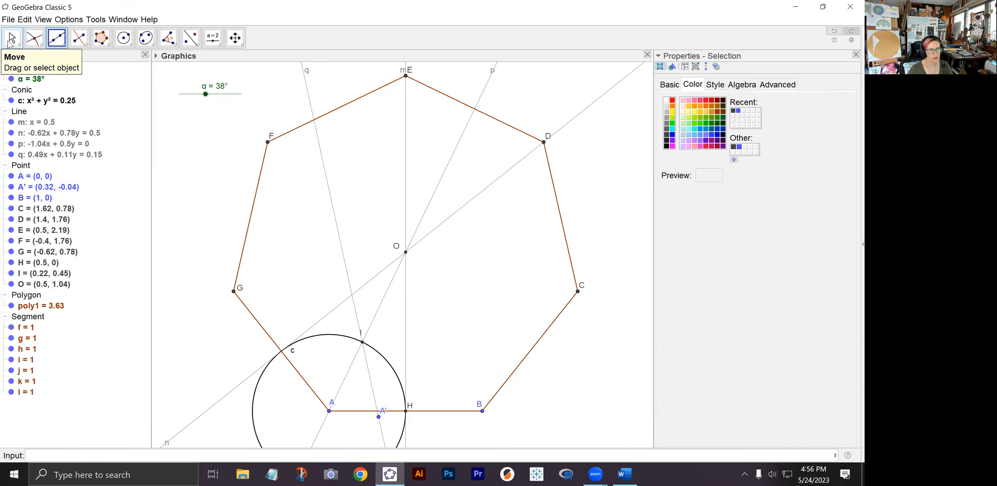
{"action": "left_click", "coordinate": [333, 196]}
{"action": "left_click", "coordinate": [672, 134]}
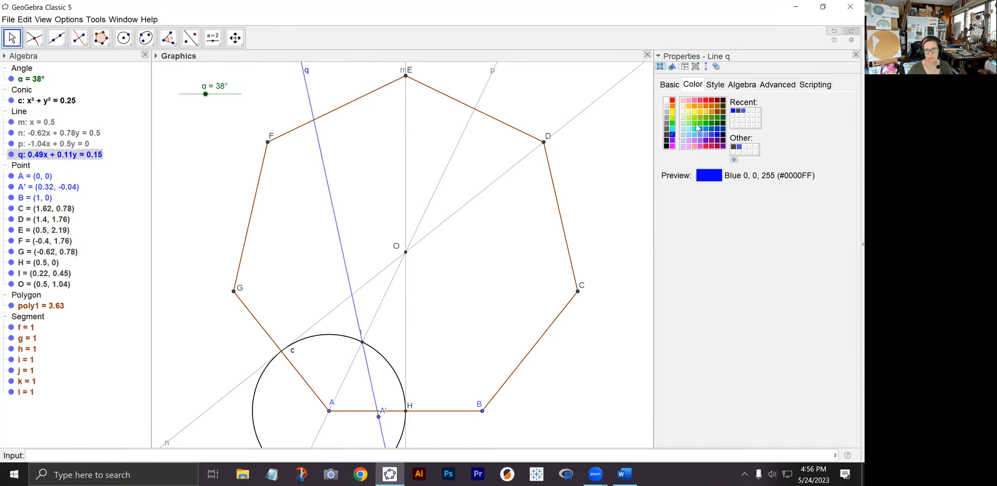
{"action": "left_click", "coordinate": [715, 85]}
{"action": "left_click_drag", "start_coordinate": [685, 113], "coordinate": [678, 113]}
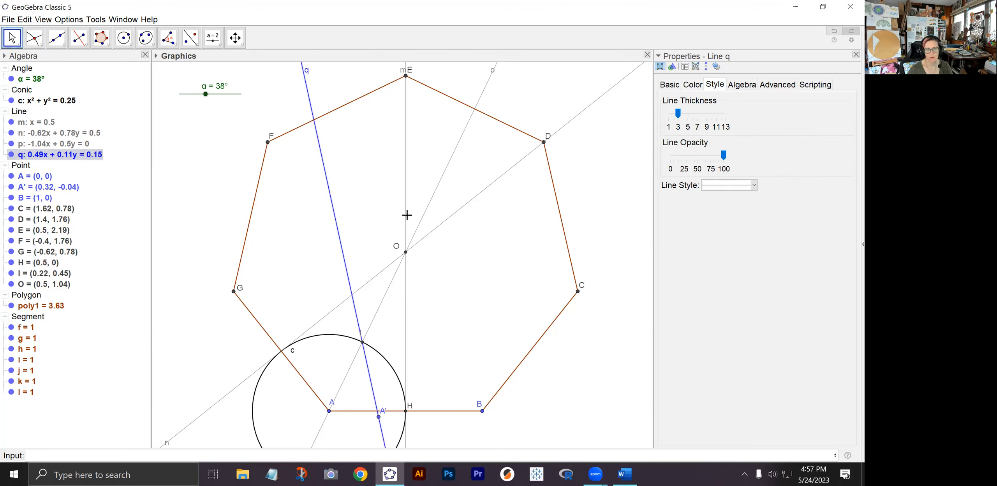
{"action": "left_click", "coordinate": [292, 212]}
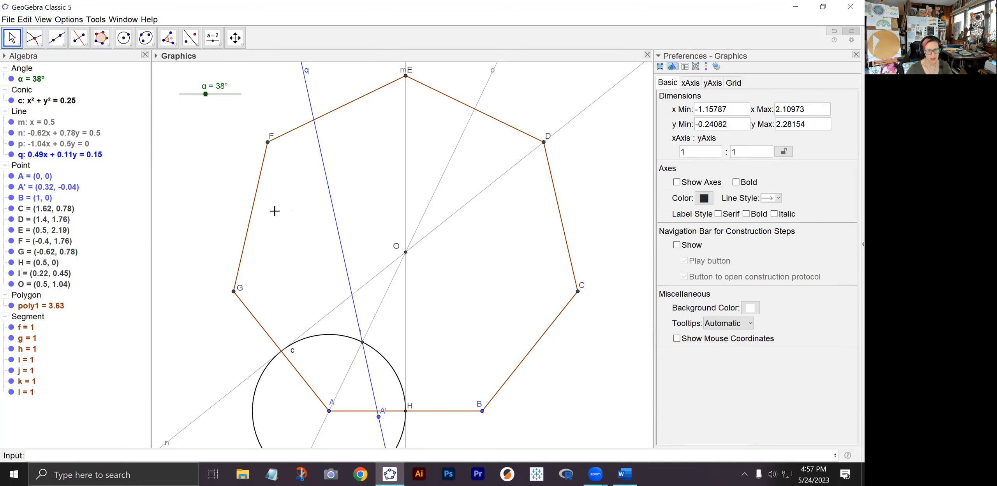
Vary the slider α to examine how the blue line pivots about point I, leaving it at 36.5°.
{"action": "left_click", "coordinate": [360, 340]}
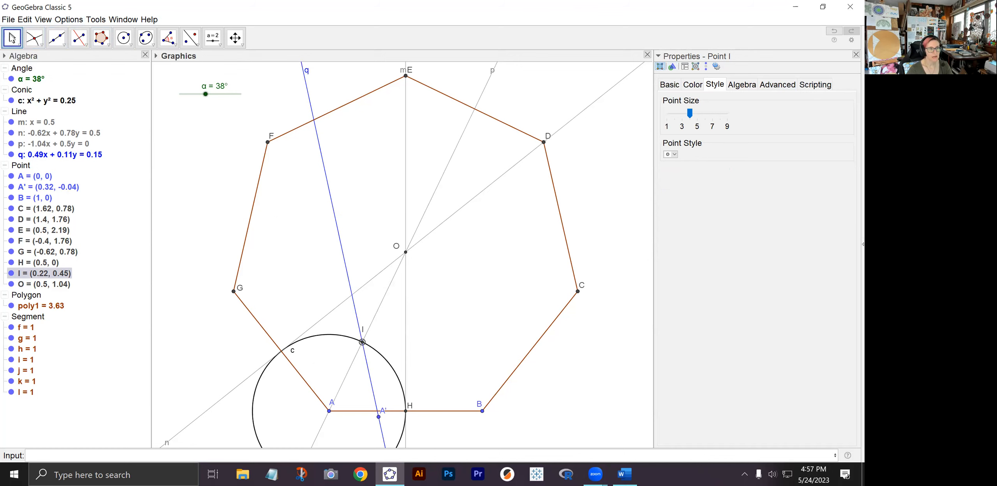
{"action": "left_click", "coordinate": [275, 280]}
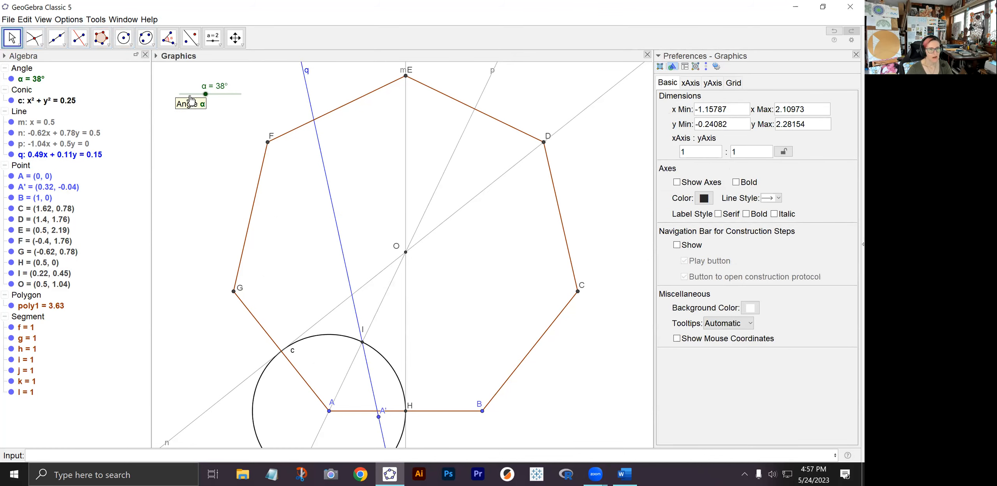
{"action": "mouse_move", "coordinate": [205, 94]}
{"action": "left_mouse_down"}
{"action": "mouse_move", "coordinate": [184, 94]}
{"action": "mouse_move", "coordinate": [235, 98]}
{"action": "mouse_move", "coordinate": [177, 100]}
{"action": "mouse_move", "coordinate": [234, 96]}
{"action": "mouse_move", "coordinate": [183, 95]}
{"action": "mouse_move", "coordinate": [206, 104]}
{"action": "left_mouse_up"}
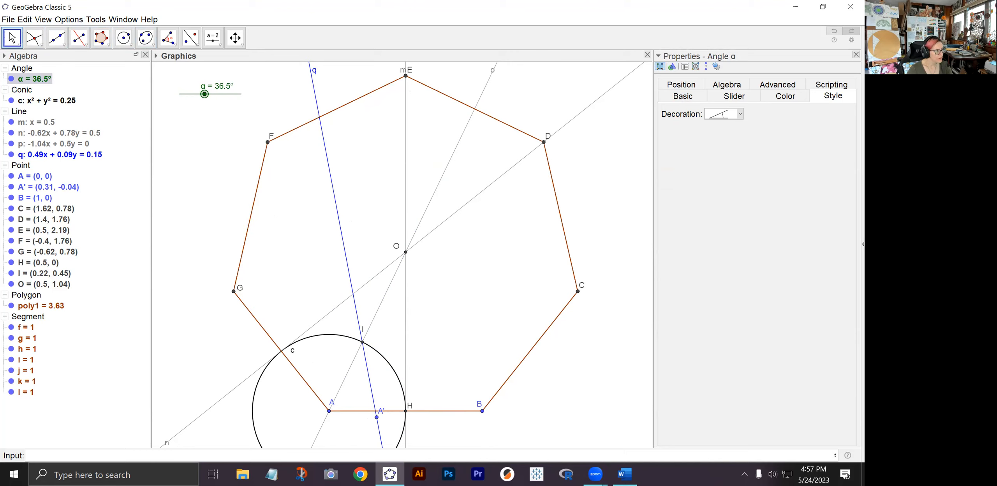
{"action": "left_click", "coordinate": [625, 474]}
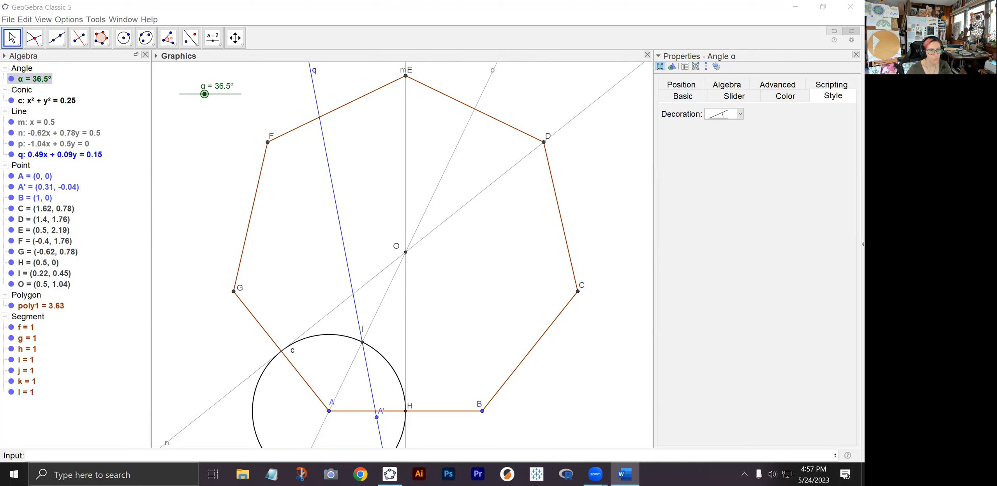
{"action": "left_click", "coordinate": [13, 38]}
{"action": "left_click", "coordinate": [199, 170]}
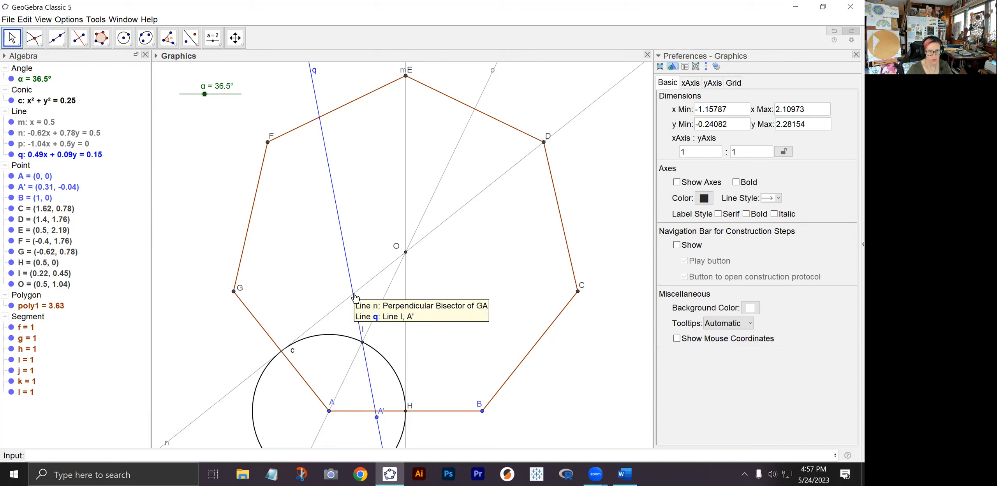
Mark the intersection of the blue line q with the perpendicular bisector n, and set the slider α to 33°.
{"action": "left_click", "coordinate": [35, 38]}
{"action": "left_click", "coordinate": [86, 45]}
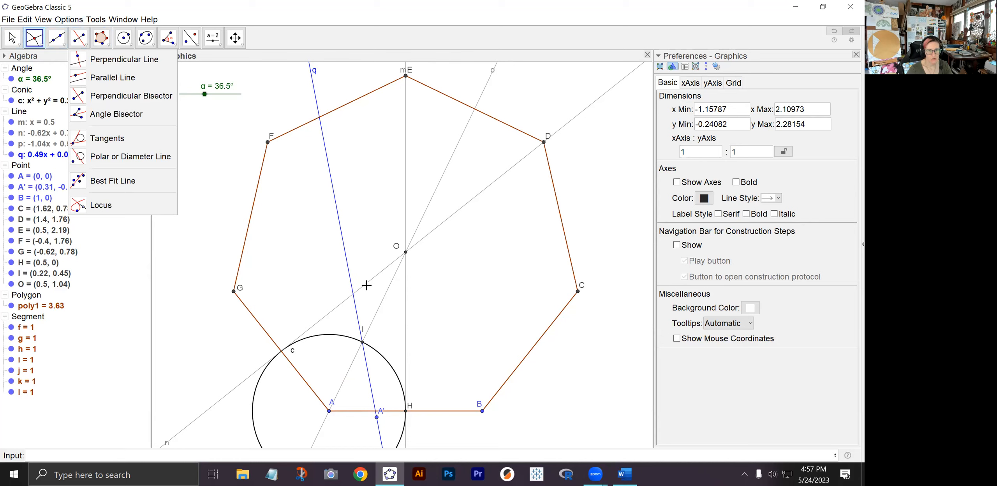
{"action": "left_click", "coordinate": [353, 295]}
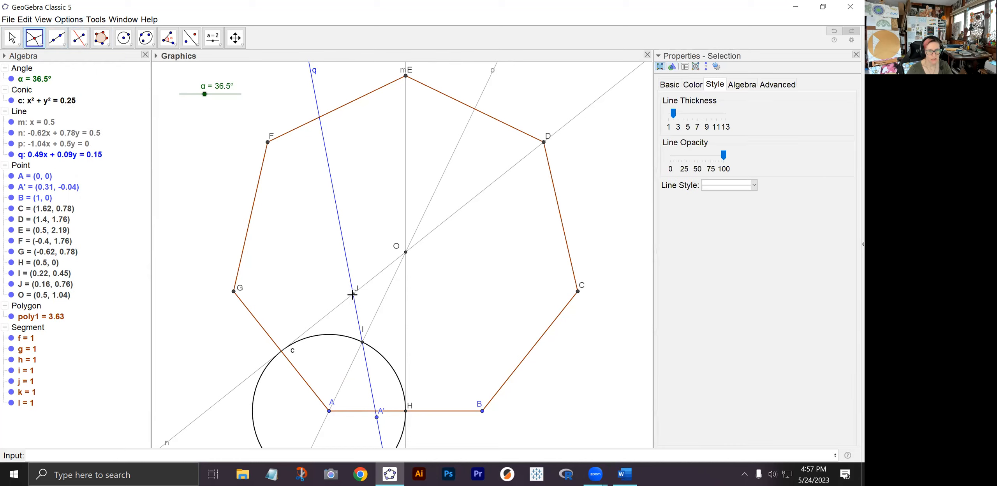
{"action": "left_click", "coordinate": [12, 38]}
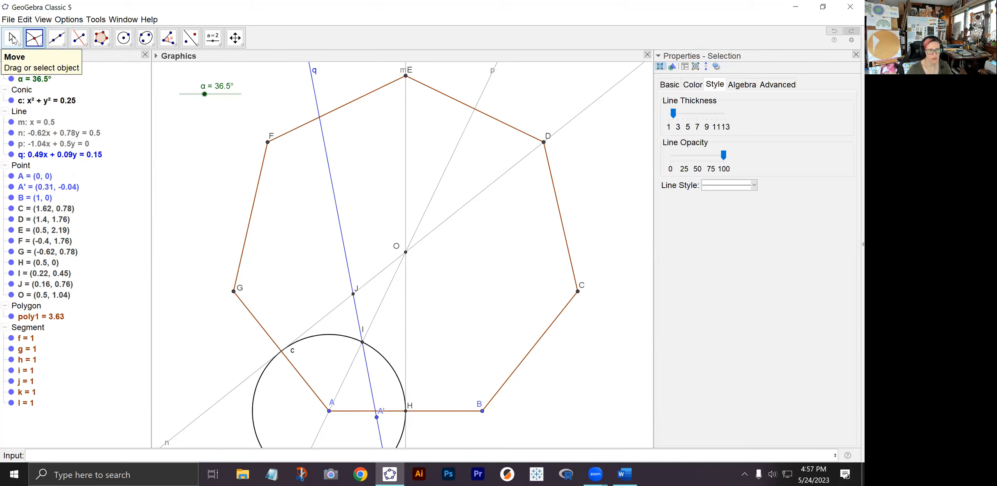
{"action": "mouse_move", "coordinate": [205, 94]}
{"action": "left_mouse_down"}
{"action": "mouse_move", "coordinate": [238, 94]}
{"action": "mouse_move", "coordinate": [189, 93]}
{"action": "mouse_move", "coordinate": [231, 93]}
{"action": "mouse_move", "coordinate": [190, 93]}
{"action": "mouse_move", "coordinate": [202, 94]}
{"action": "left_mouse_up"}
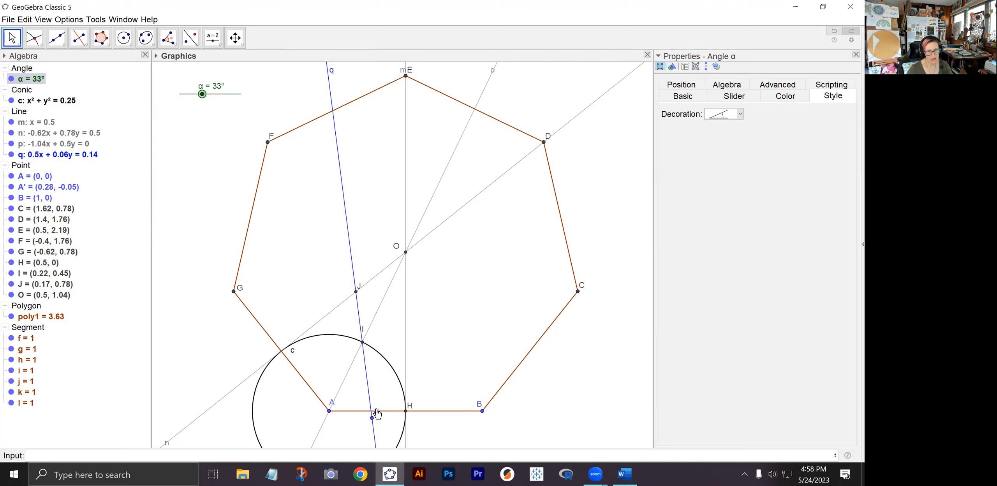
Construct the angle bisector through points I, A and H, with its vertex at A.
{"action": "left_click", "coordinate": [88, 46]}
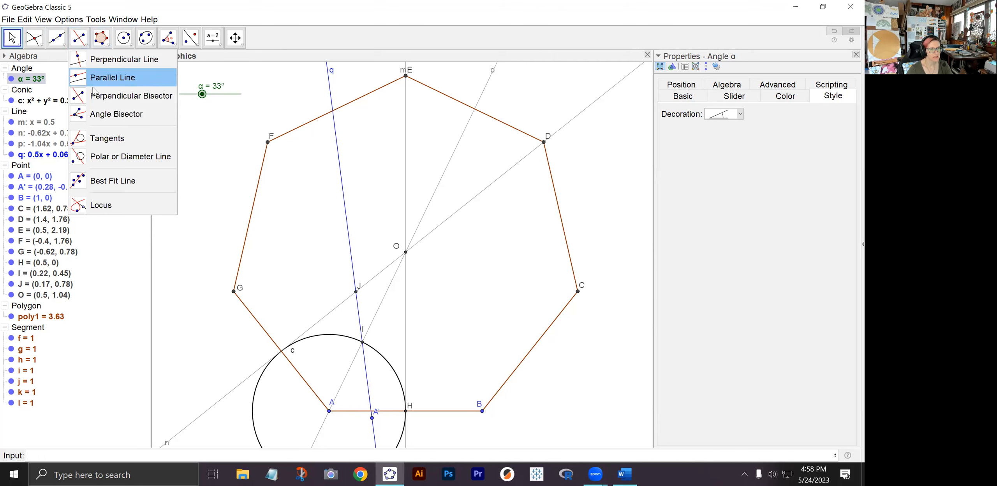
{"action": "left_click", "coordinate": [98, 116]}
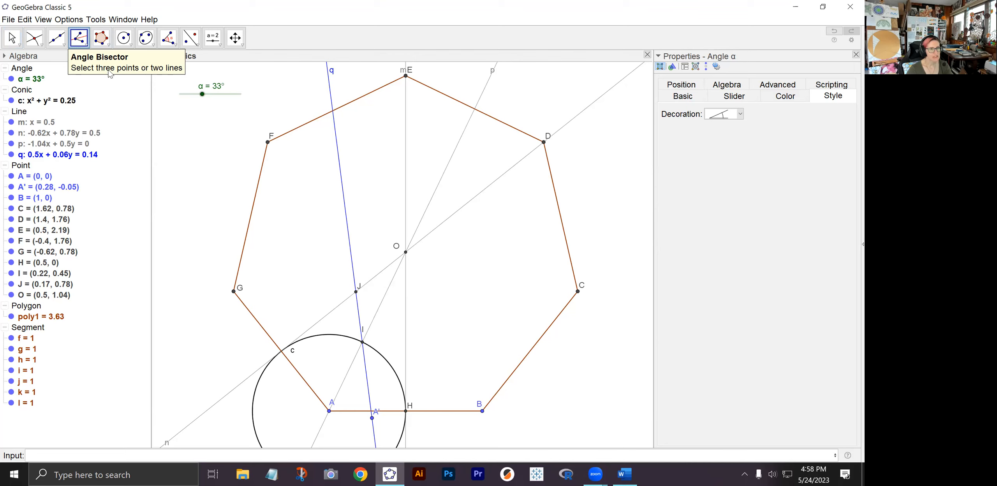
{"action": "left_click", "coordinate": [80, 42]}
{"action": "mouse_move", "coordinate": [65, 46]}
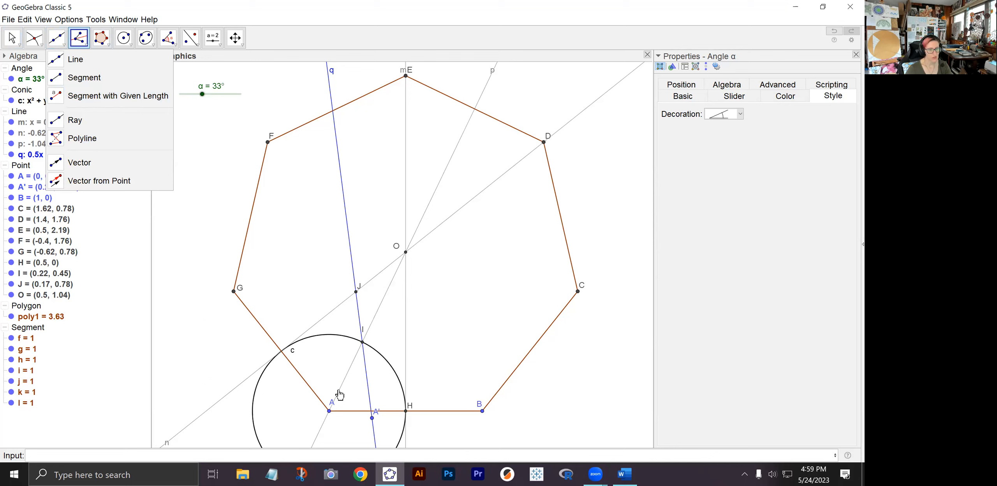
{"action": "left_click", "coordinate": [362, 343]}
{"action": "left_click", "coordinate": [329, 411]}
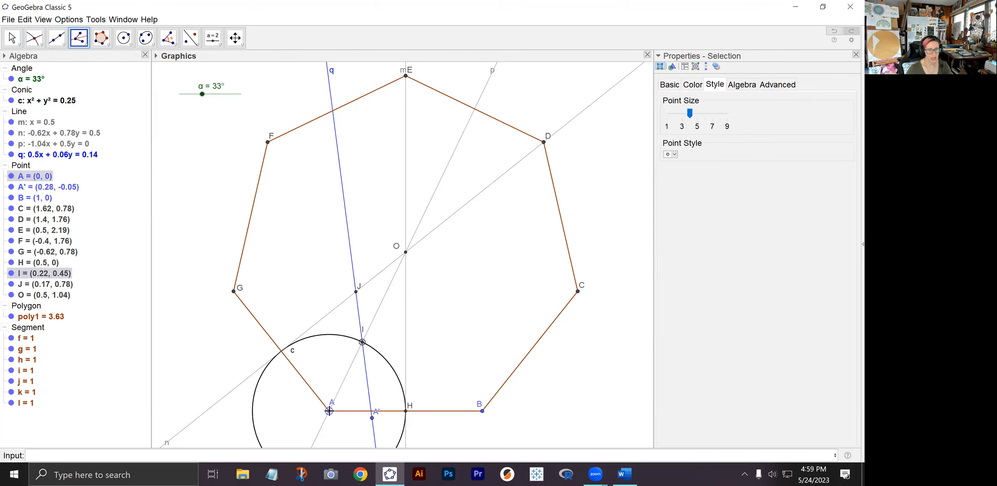
{"action": "left_click", "coordinate": [406, 412]}
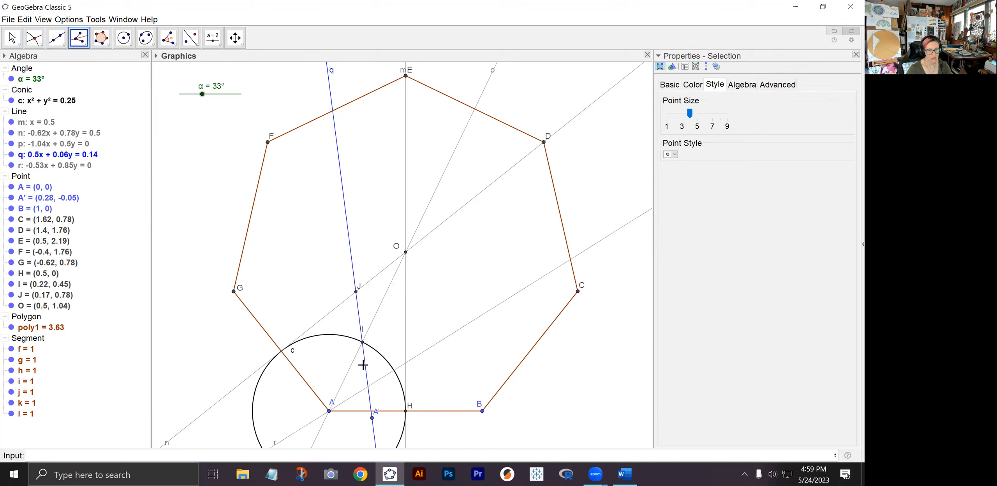
{"action": "key", "text": "Escape"}
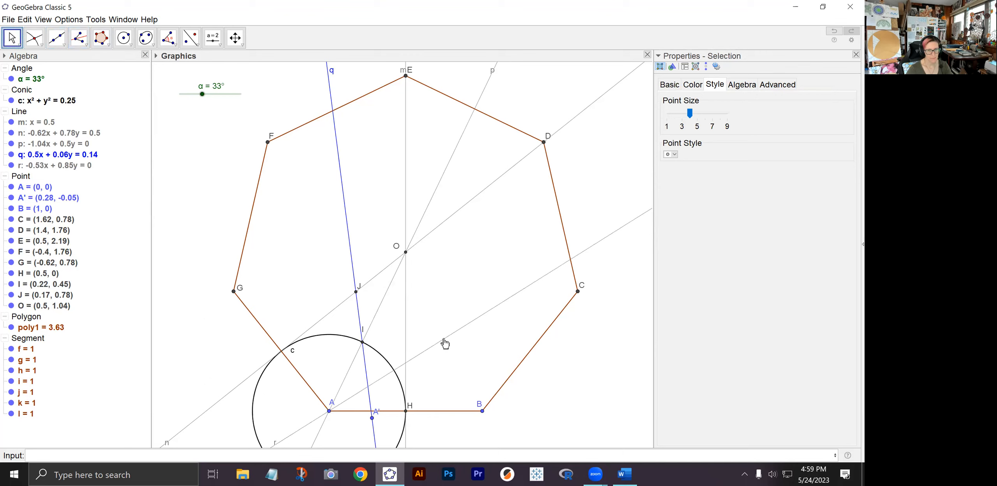
Change the angle bisector r to a dashed line style and set the slider α to 31°.
{"action": "left_click", "coordinate": [445, 343]}
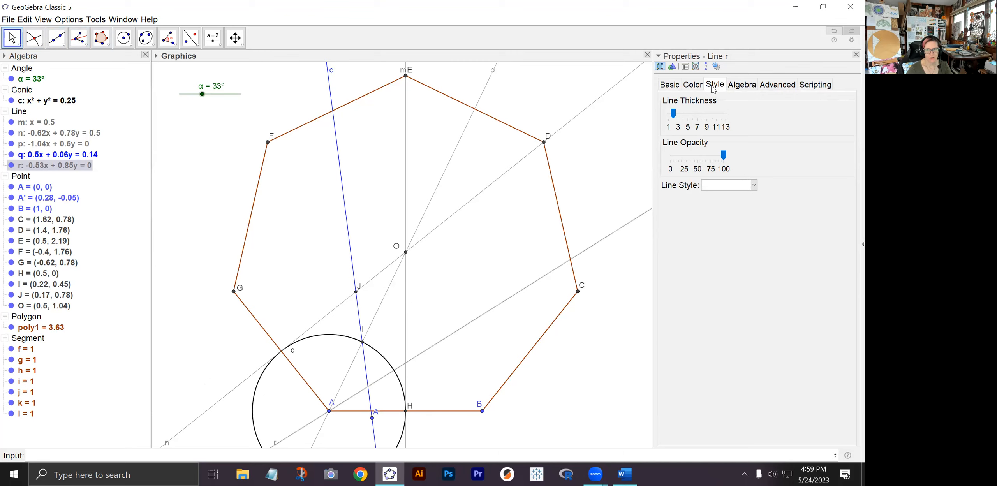
{"action": "left_click", "coordinate": [716, 190]}
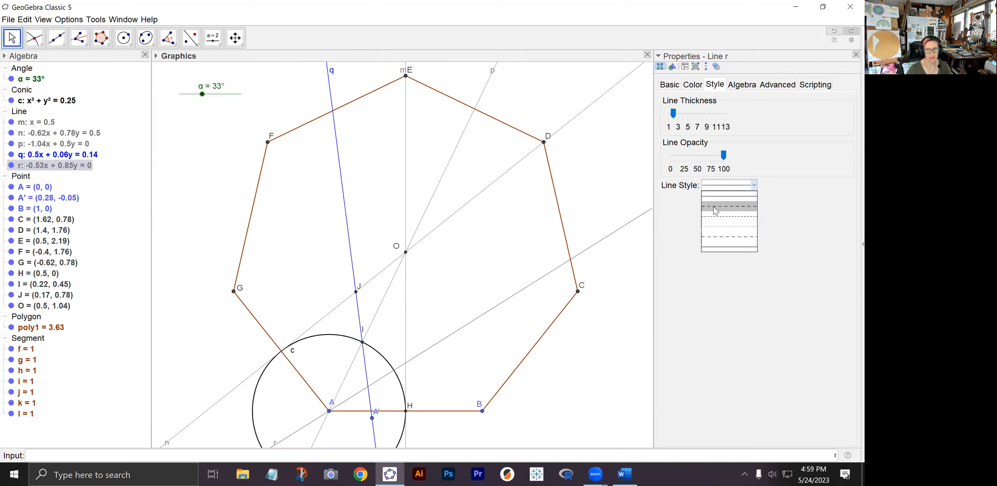
{"action": "left_click", "coordinate": [716, 208]}
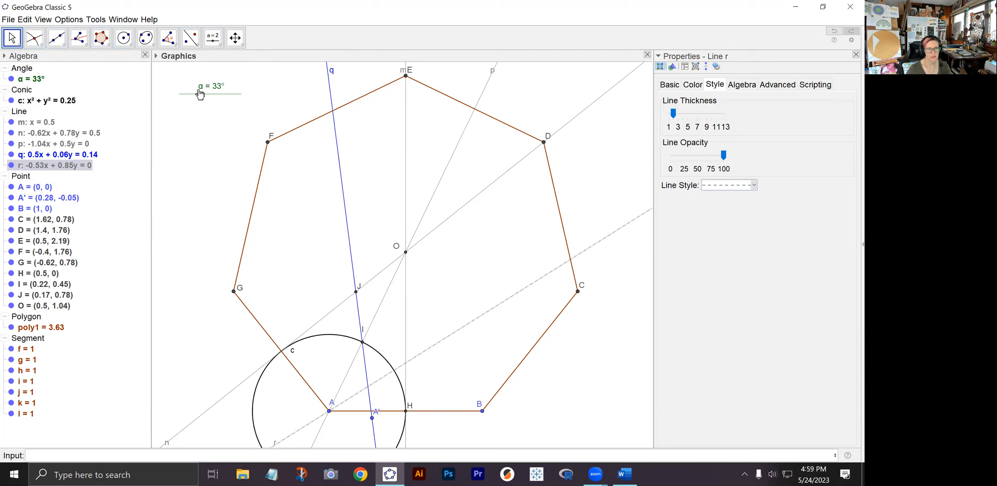
{"action": "mouse_move", "coordinate": [203, 94]}
{"action": "left_mouse_down"}
{"action": "mouse_move", "coordinate": [211, 96]}
{"action": "mouse_move", "coordinate": [200, 96]}
{"action": "left_mouse_up"}
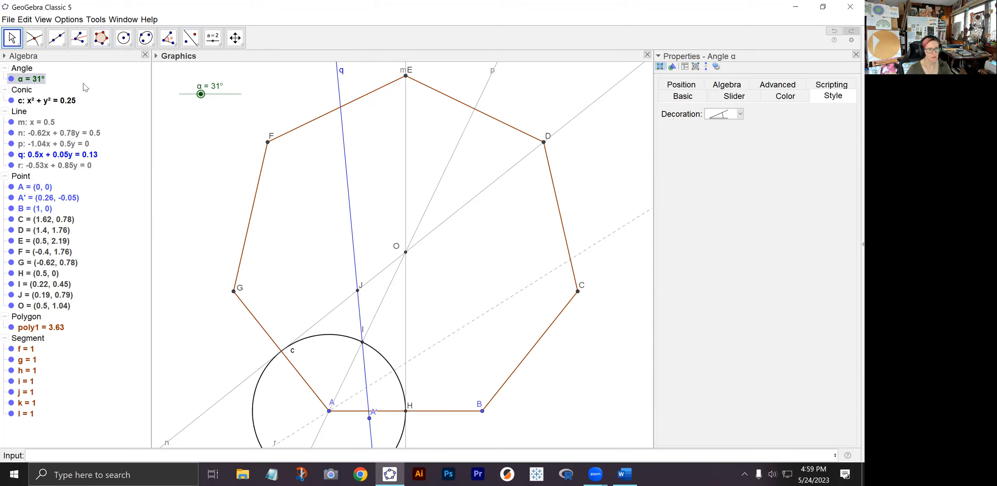
Mark the intersection of the blue line with the dashed bisector, and vary α down to 0° and back up to 32.5°.
{"action": "left_click", "coordinate": [35, 38]}
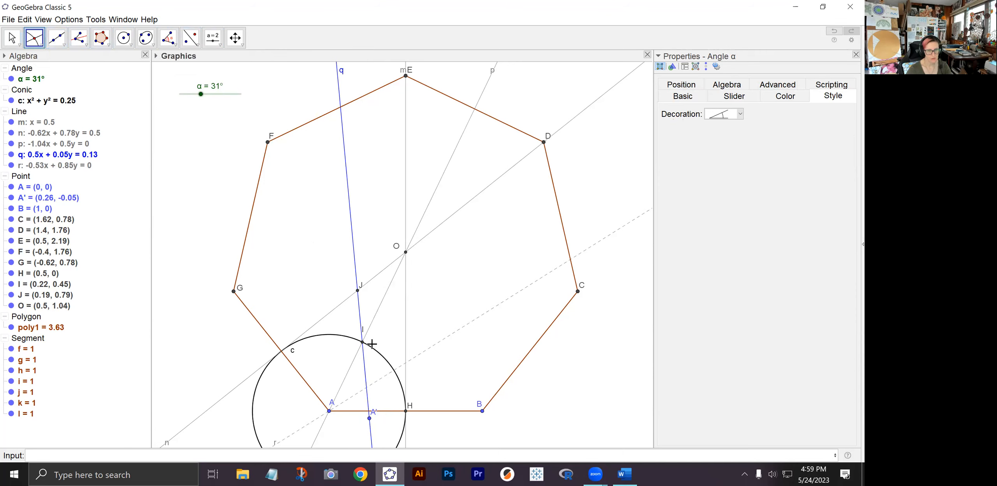
{"action": "left_click", "coordinate": [367, 388]}
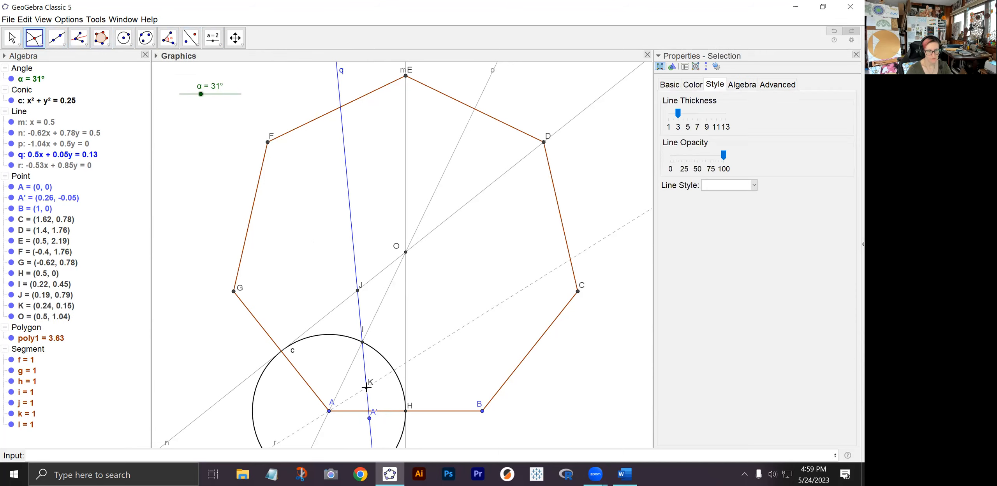
{"action": "left_click", "coordinate": [12, 38]}
{"action": "left_click_drag", "start_coordinate": [200, 94], "coordinate": [178, 109]}
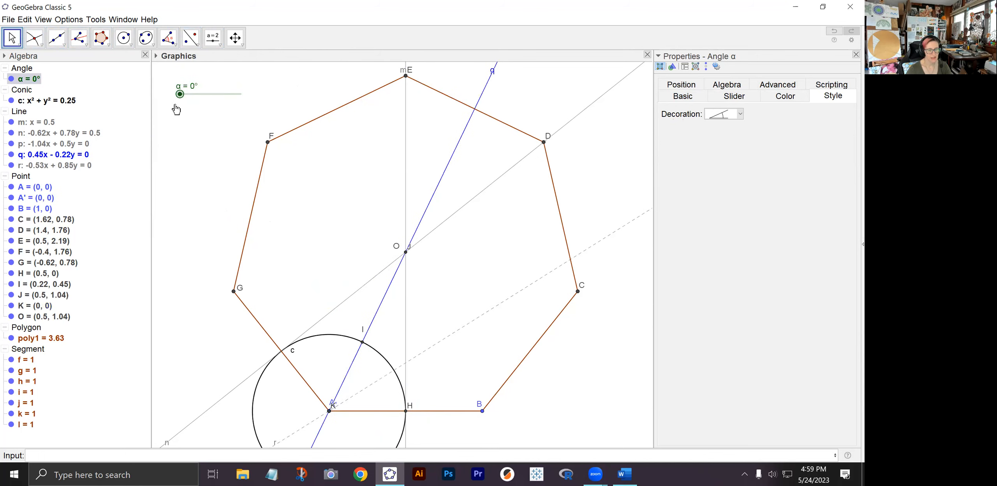
{"action": "left_click_drag", "start_coordinate": [179, 109], "coordinate": [203, 117]}
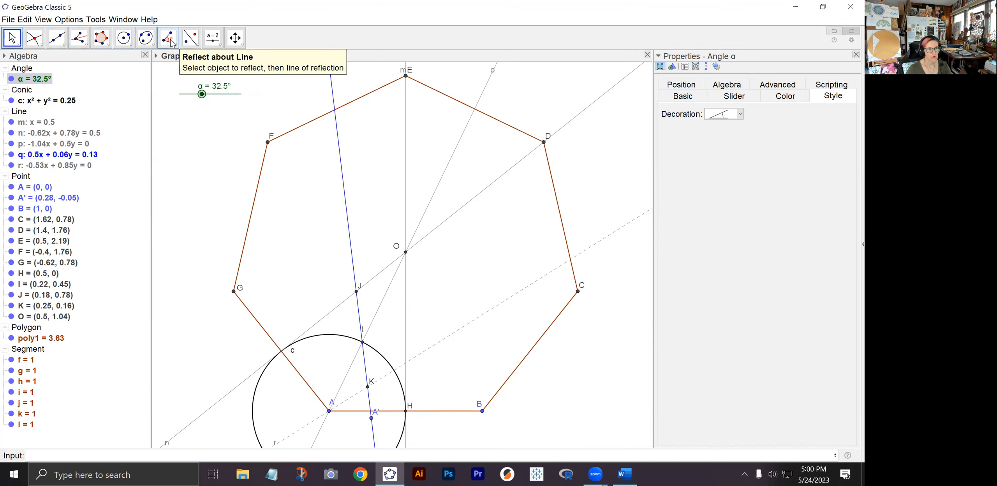
Reflect the blue line q about the dashed angle bisector r, and set the slider α to 20°.
{"action": "left_click", "coordinate": [190, 38]}
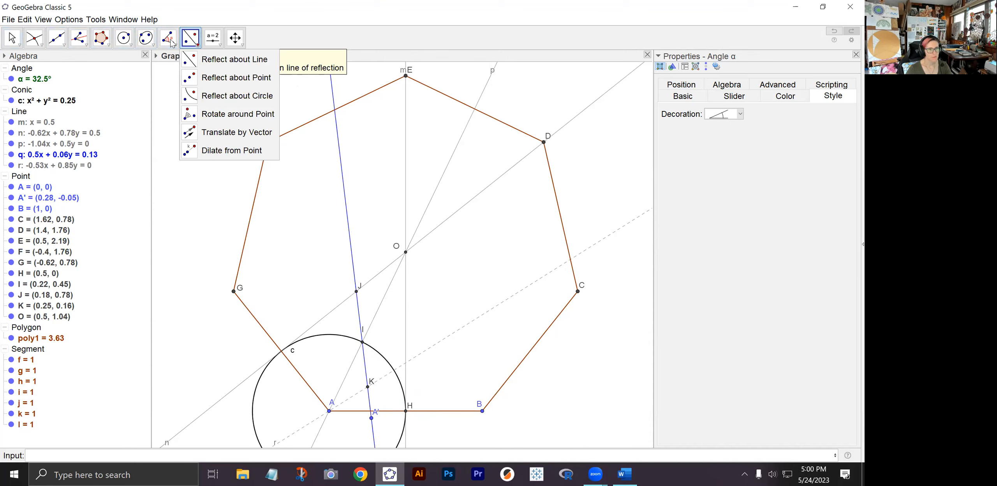
{"action": "mouse_move", "coordinate": [213, 39]}
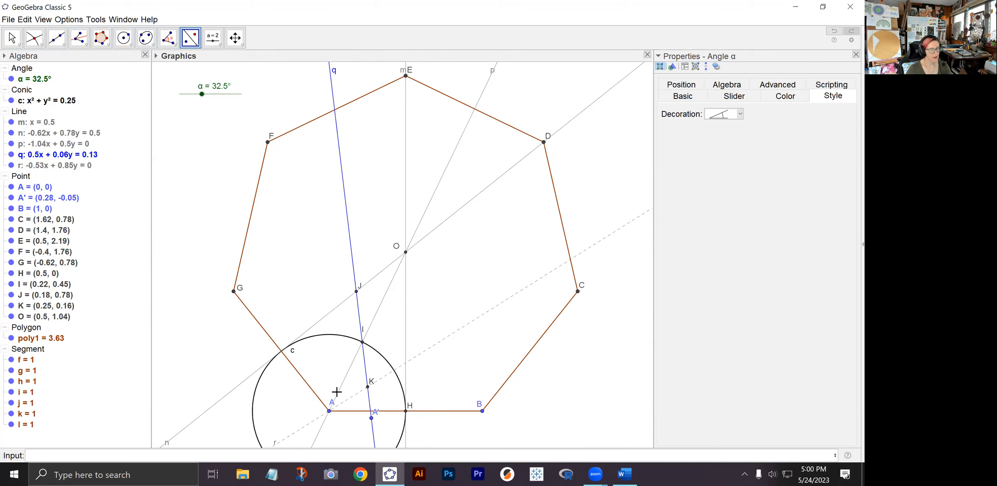
{"action": "left_click", "coordinate": [352, 251]}
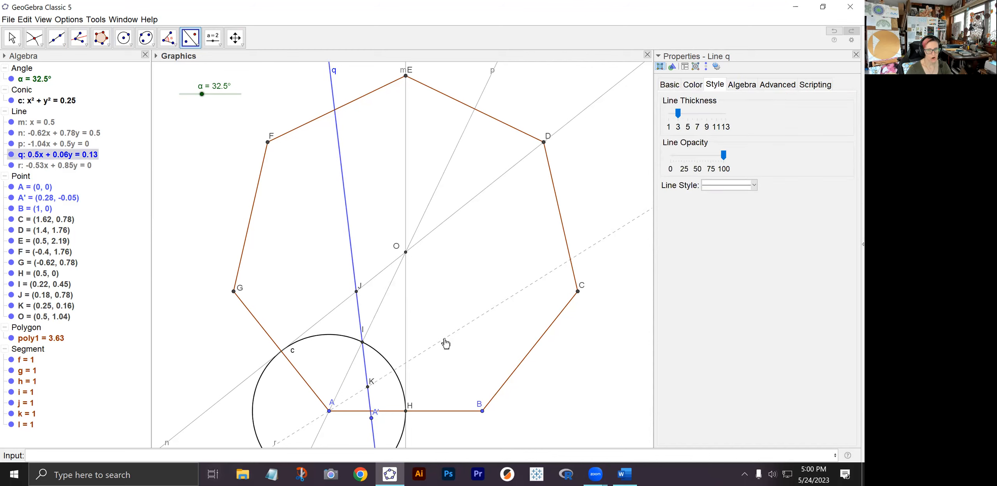
{"action": "left_click", "coordinate": [445, 343]}
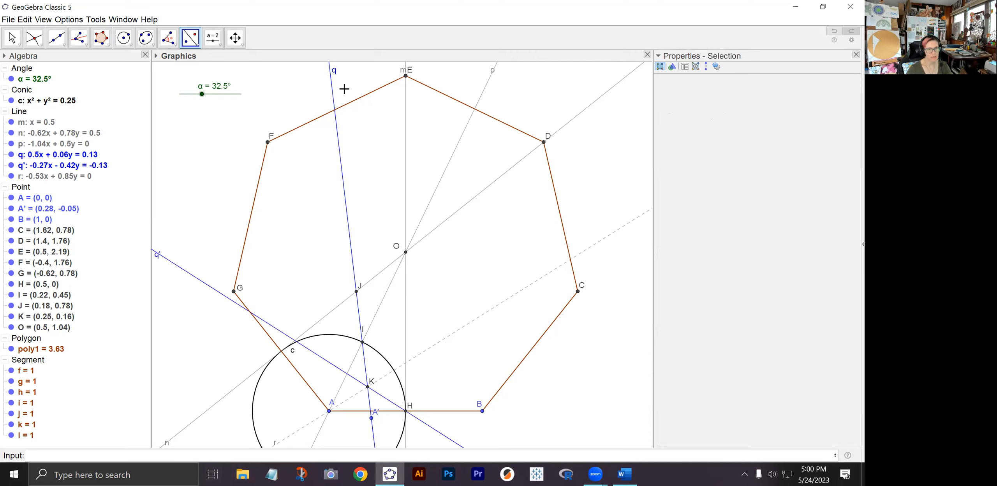
{"action": "left_click", "coordinate": [12, 37]}
{"action": "left_click_drag", "start_coordinate": [202, 94], "coordinate": [195, 113]}
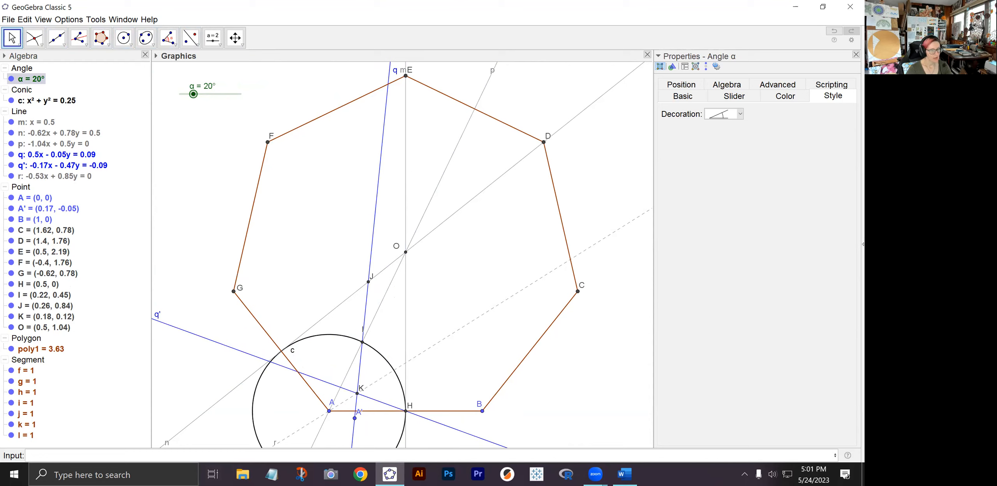
Reflect the blue line q' about the heptagon's base side AB, and set the slider α to 18.5°.
{"action": "left_click", "coordinate": [191, 38]}
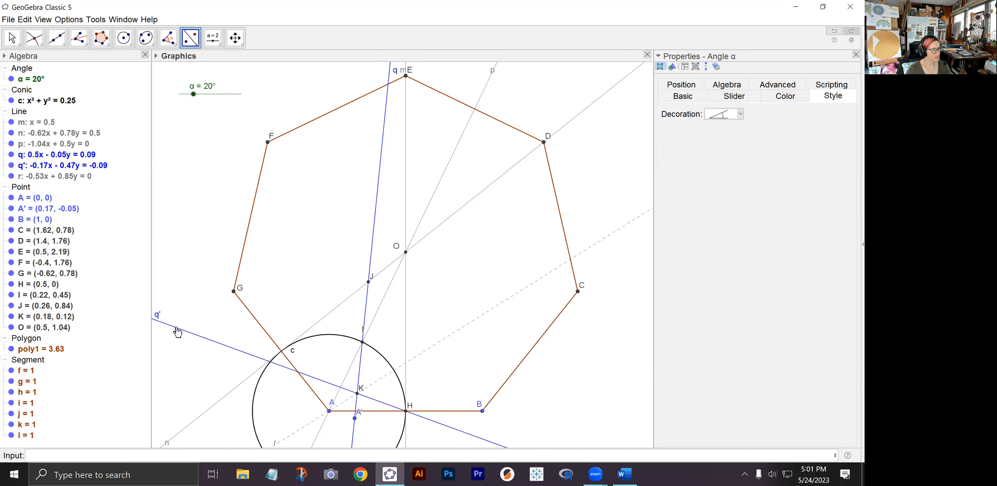
{"action": "left_click", "coordinate": [178, 332]}
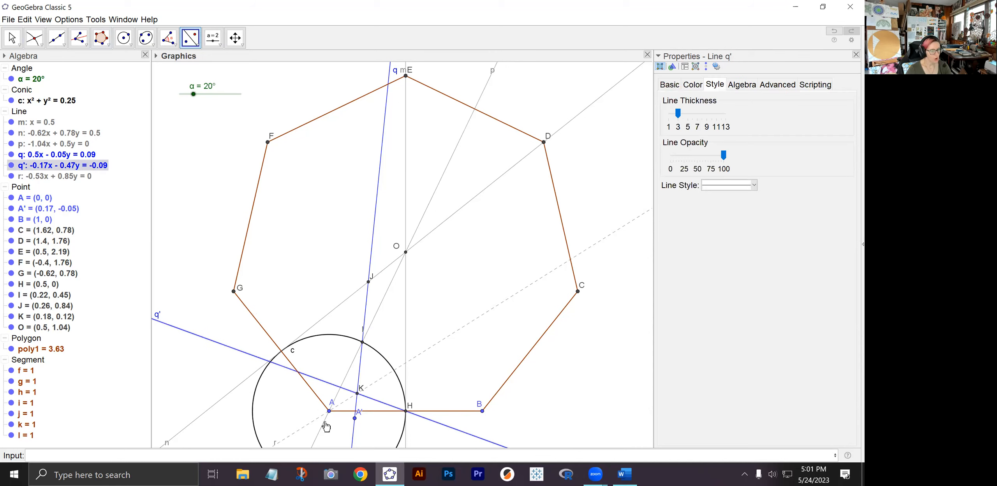
{"action": "left_click", "coordinate": [377, 412]}
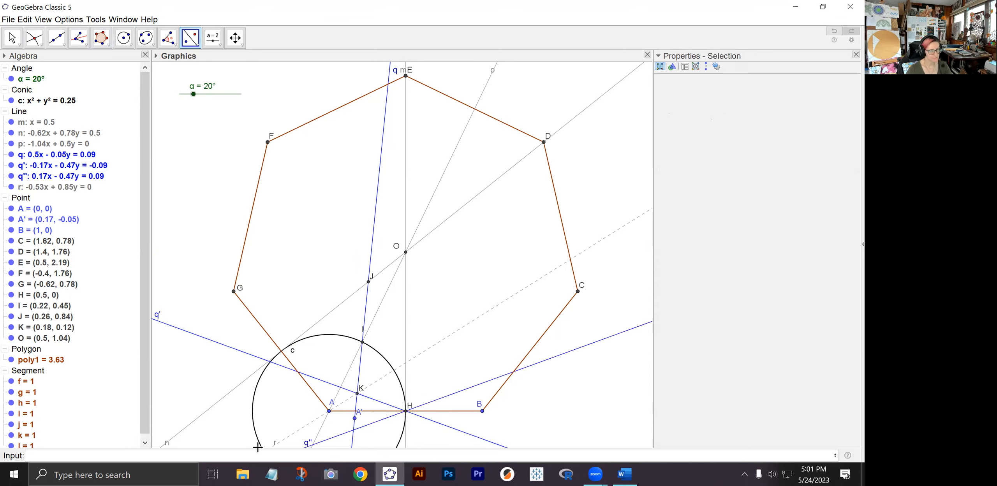
{"action": "left_click", "coordinate": [12, 37]}
{"action": "mouse_move", "coordinate": [193, 94]}
{"action": "left_mouse_down"}
{"action": "mouse_move", "coordinate": [204, 94]}
{"action": "mouse_move", "coordinate": [187, 96]}
{"action": "left_mouse_up"}
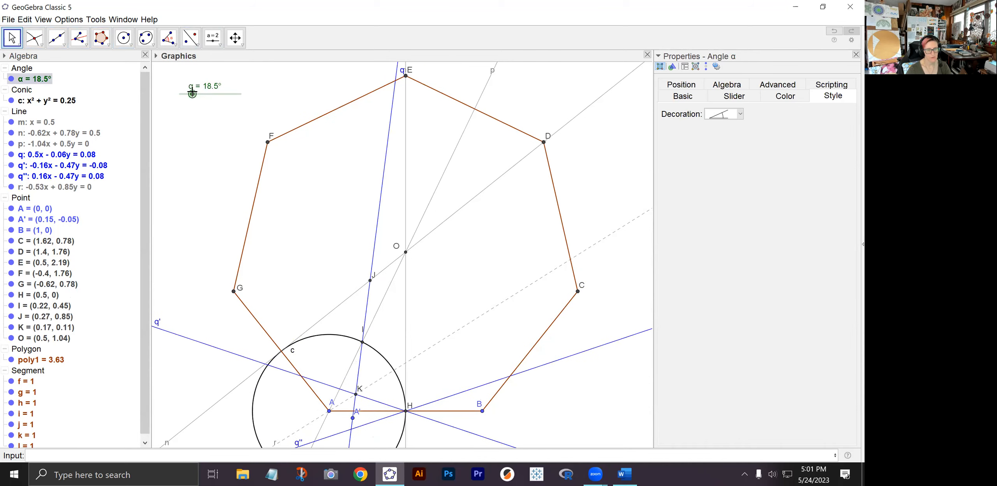
Reflect the blue line q about the grey line n, which runs through O and J.
{"action": "left_click_drag", "start_coordinate": [215, 327], "coordinate": [234, 217]}
{"action": "scroll", "coordinate": [303, 274], "scroll_direction": "up", "scroll_amount": 1}
{"action": "scroll", "coordinate": [303, 274], "scroll_direction": "up", "scroll_amount": 2}
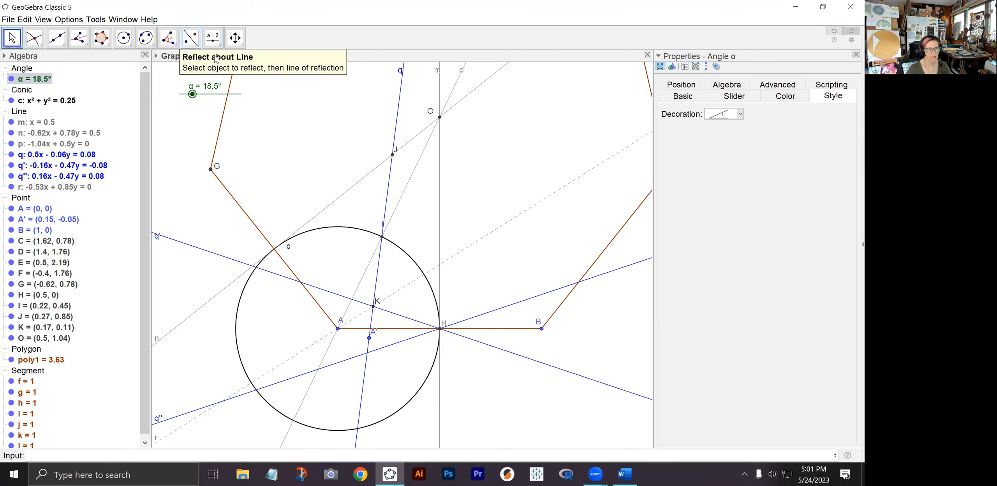
{"action": "left_click", "coordinate": [190, 38]}
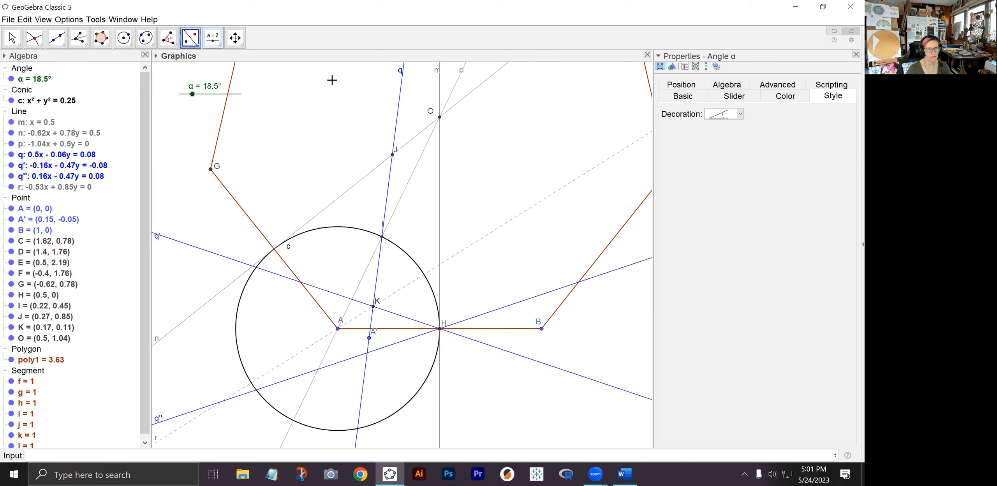
{"action": "left_click", "coordinate": [397, 119]}
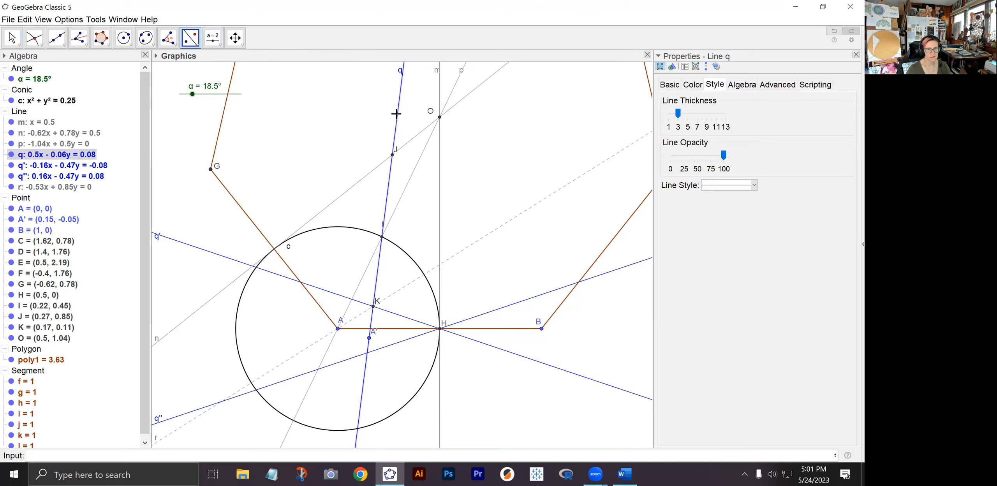
{"action": "left_click", "coordinate": [413, 138]}
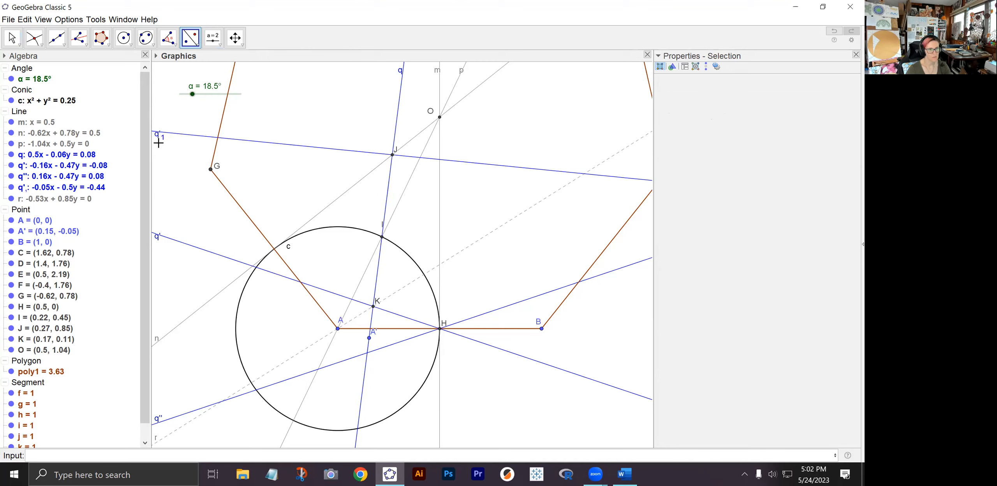
{"action": "left_click", "coordinate": [12, 38]}
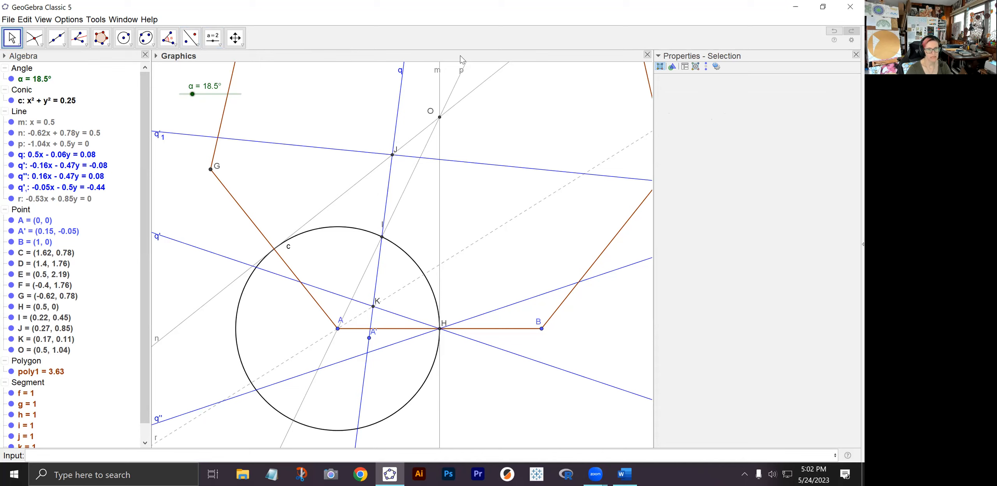
Reflect the blue line q about the grey line p, which runs through A and O.
{"action": "left_click", "coordinate": [190, 43]}
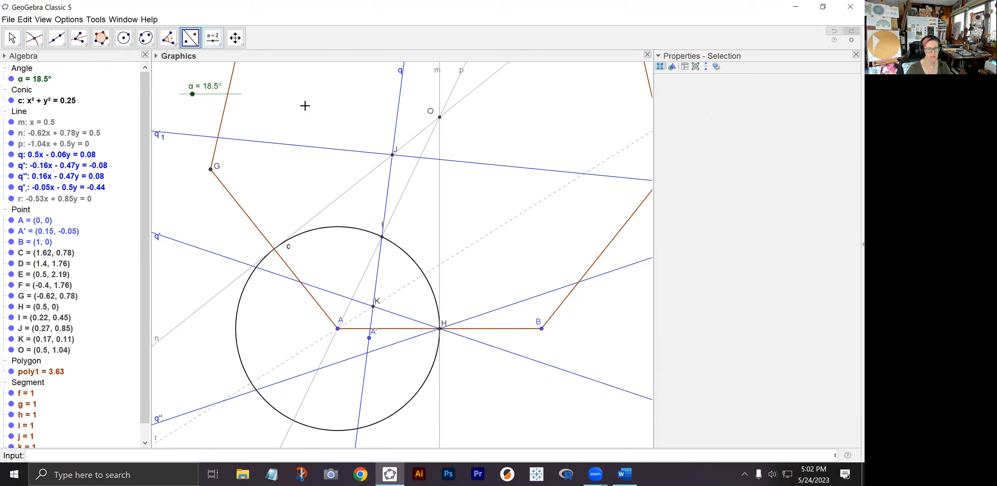
{"action": "left_click", "coordinate": [390, 183]}
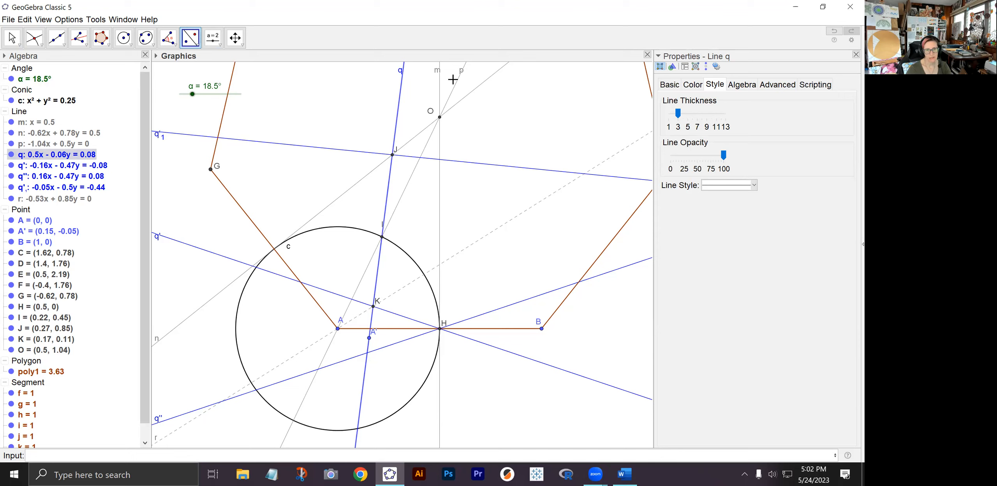
{"action": "left_click", "coordinate": [400, 198]}
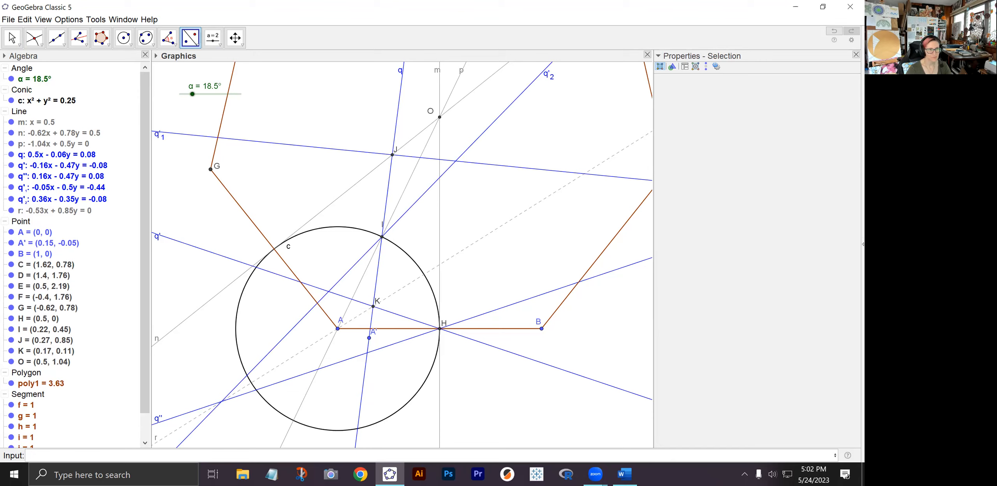
{"action": "left_click", "coordinate": [12, 38]}
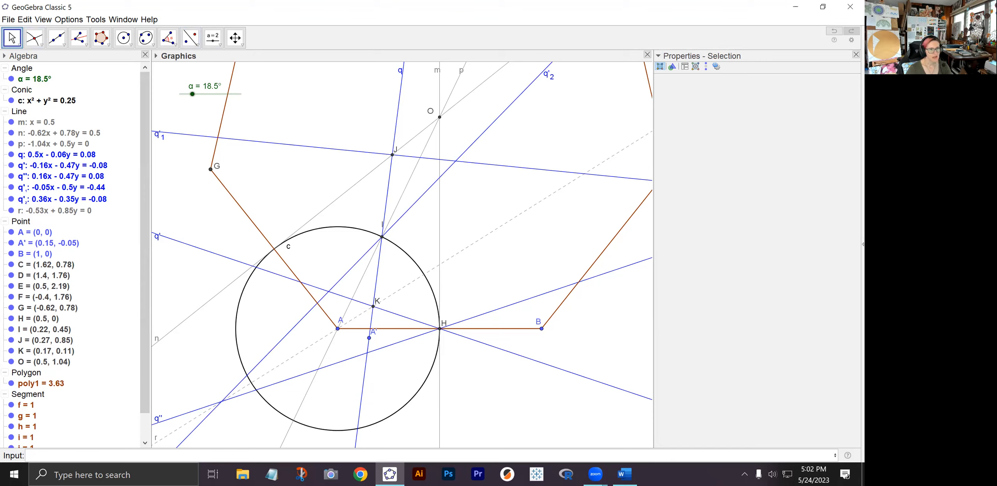
Mark the intersection of line q'₁ with line p and that of line q'₂ with the vertical line m.
{"action": "left_click", "coordinate": [35, 37]}
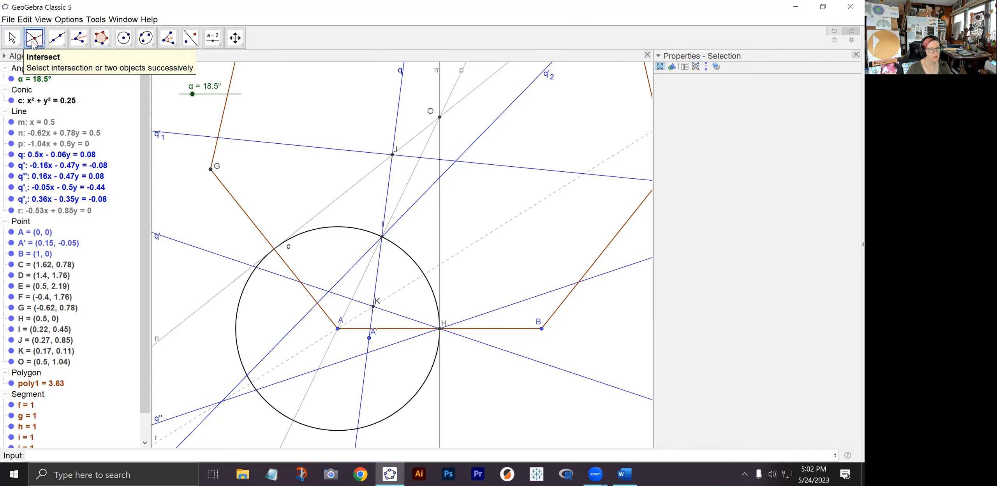
{"action": "left_click", "coordinate": [86, 45]}
{"action": "left_click", "coordinate": [130, 44]}
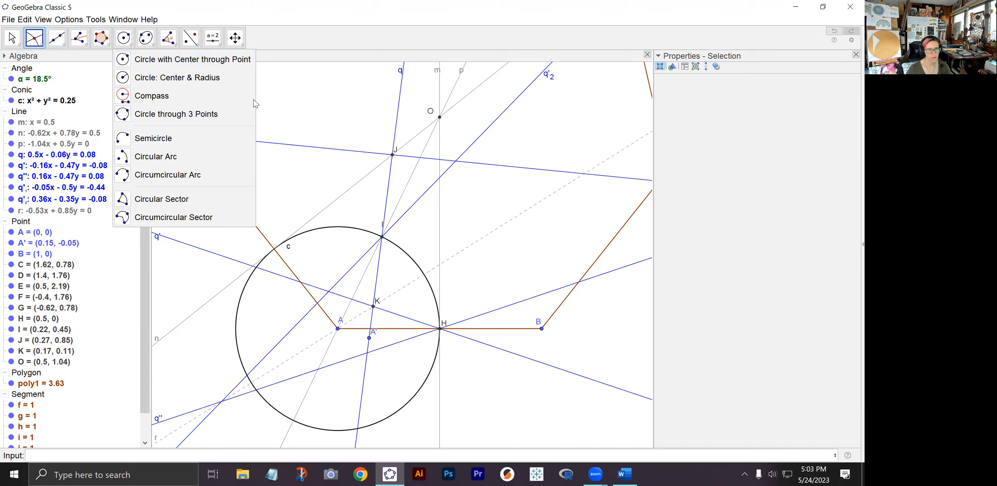
{"action": "mouse_move", "coordinate": [57, 38]}
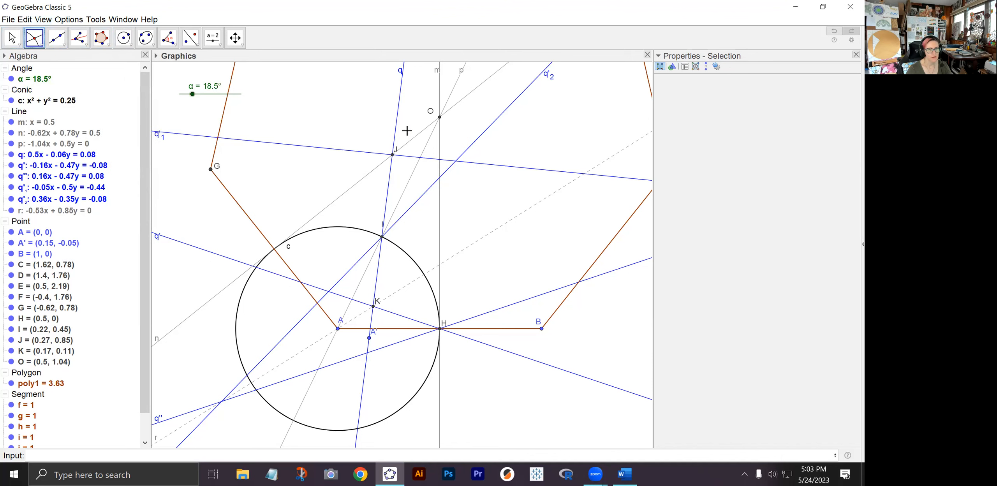
{"action": "left_click", "coordinate": [420, 158]}
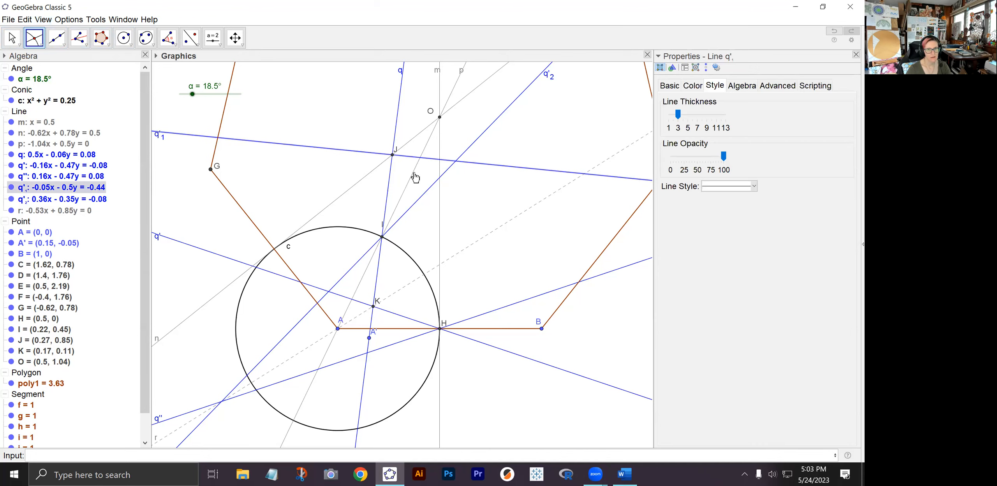
{"action": "left_click", "coordinate": [415, 167]}
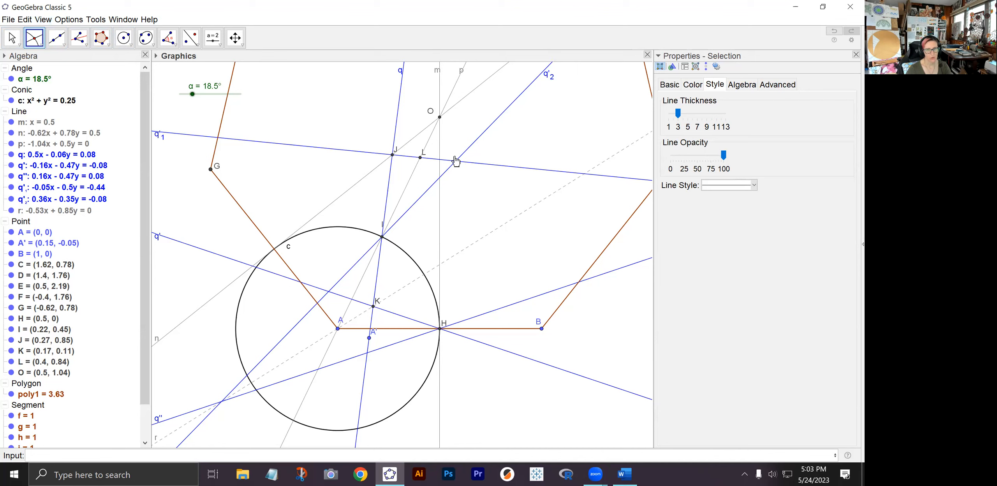
{"action": "left_click", "coordinate": [439, 179]}
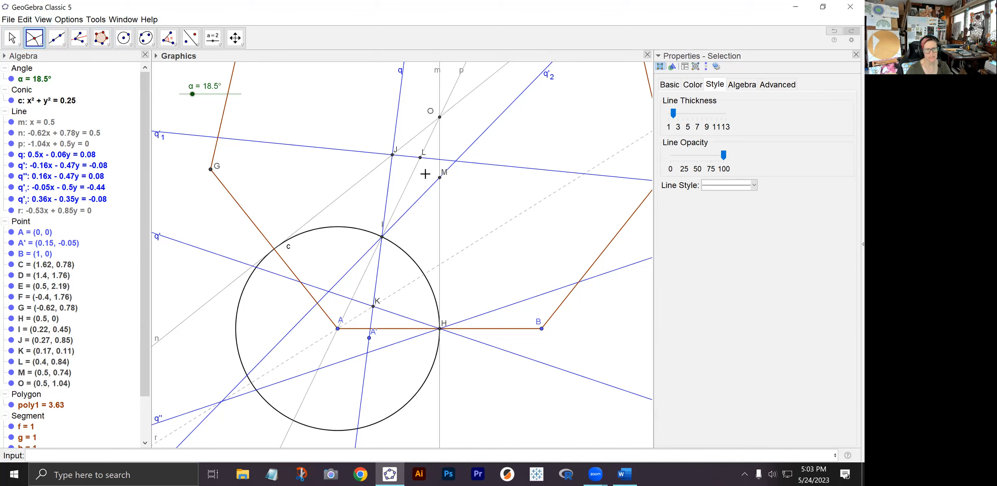
Set the slider α to 25° and mark the intersection of line q'' with line p below A.
{"action": "left_click", "coordinate": [12, 38]}
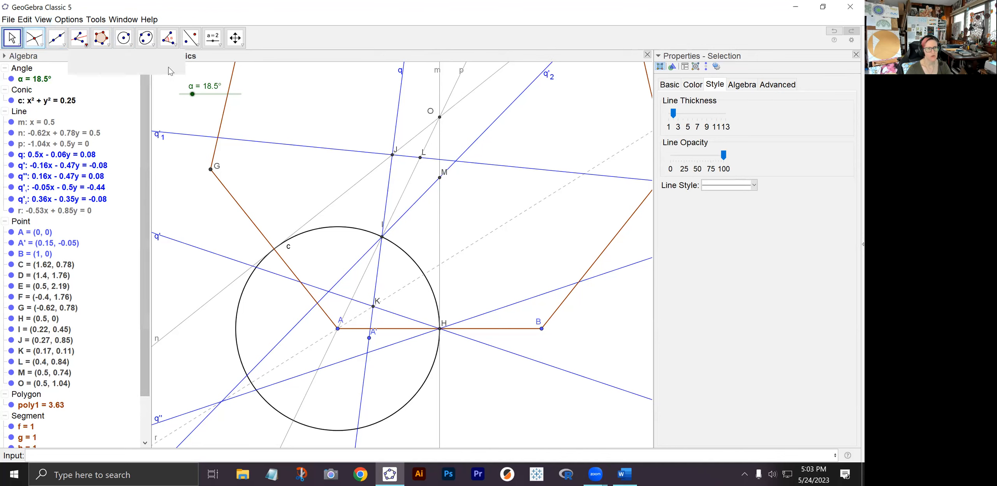
{"action": "left_click_drag", "start_coordinate": [194, 94], "coordinate": [207, 108]}
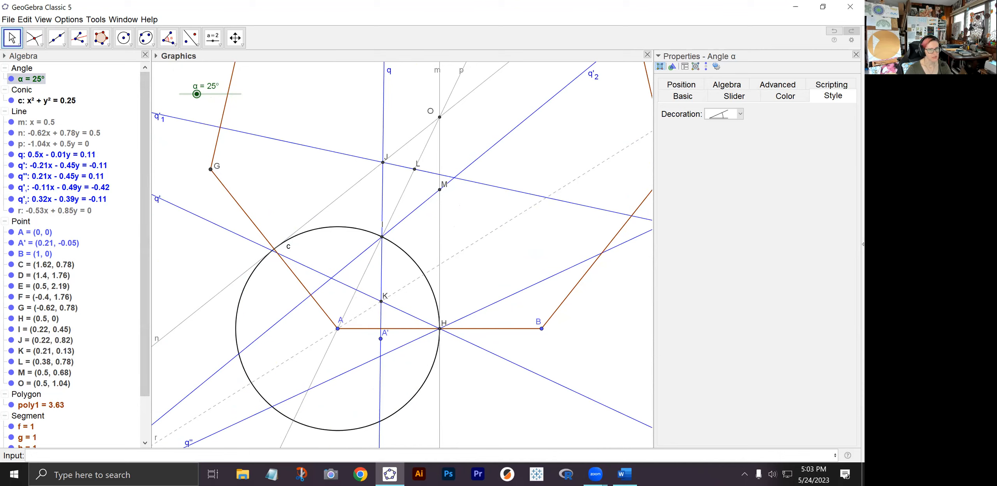
{"action": "left_click", "coordinate": [35, 38]}
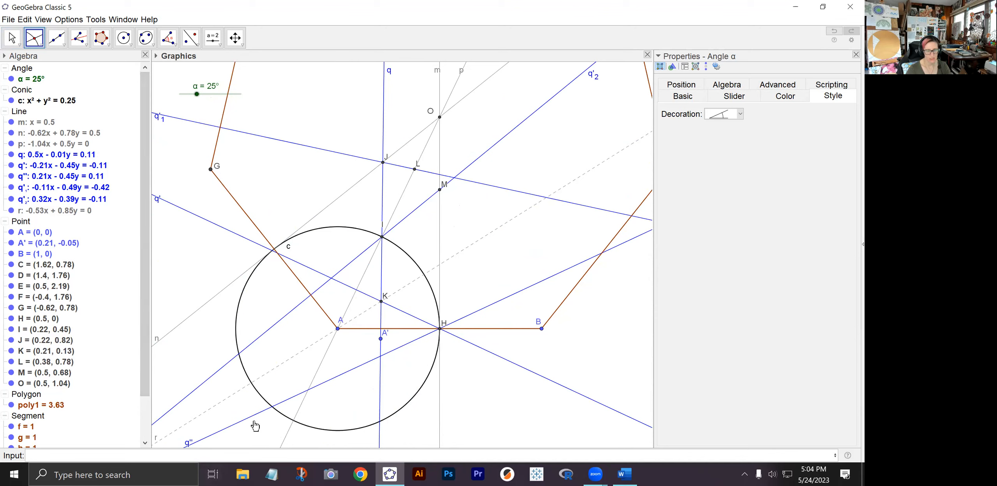
{"action": "left_click", "coordinate": [308, 389]}
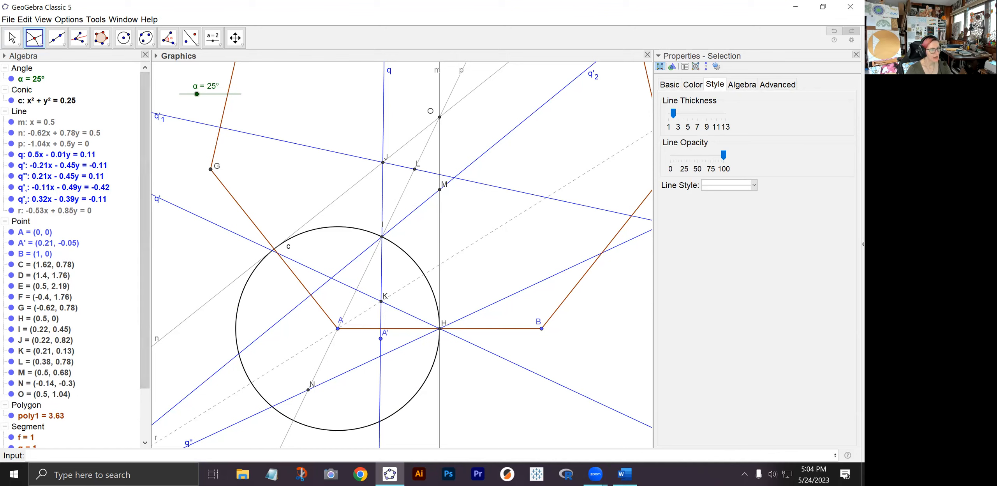
Reflect points K and H about line p, and set the slider α to 19.5°.
{"action": "left_click", "coordinate": [192, 39]}
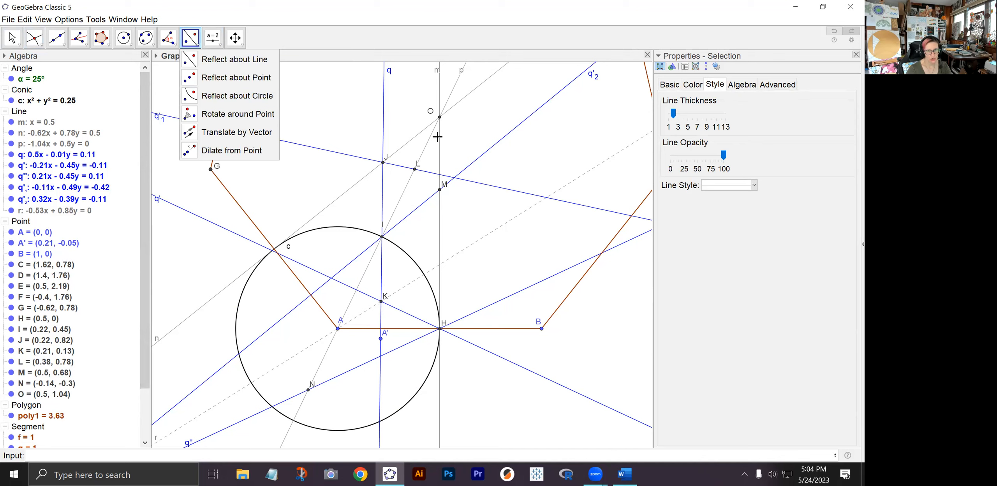
{"action": "left_click", "coordinate": [220, 45]}
{"action": "left_click", "coordinate": [381, 301]}
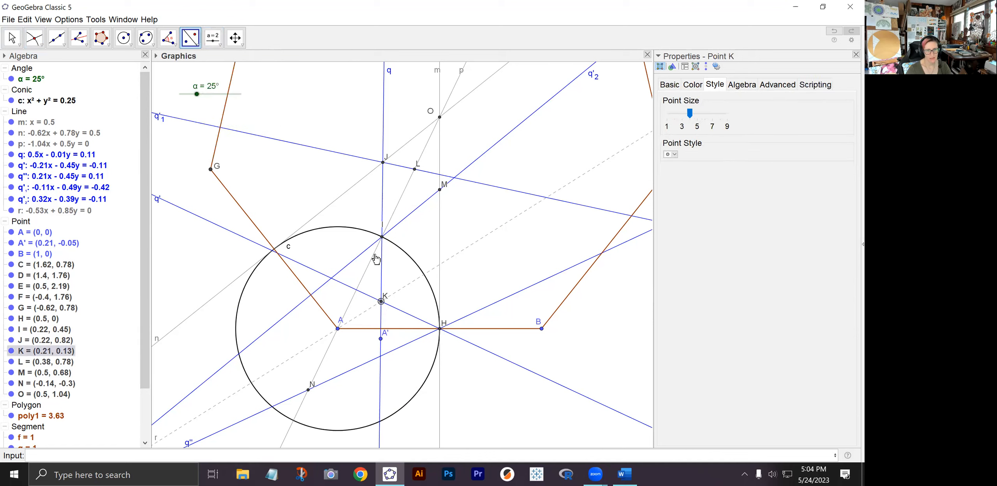
{"action": "left_click", "coordinate": [367, 272]}
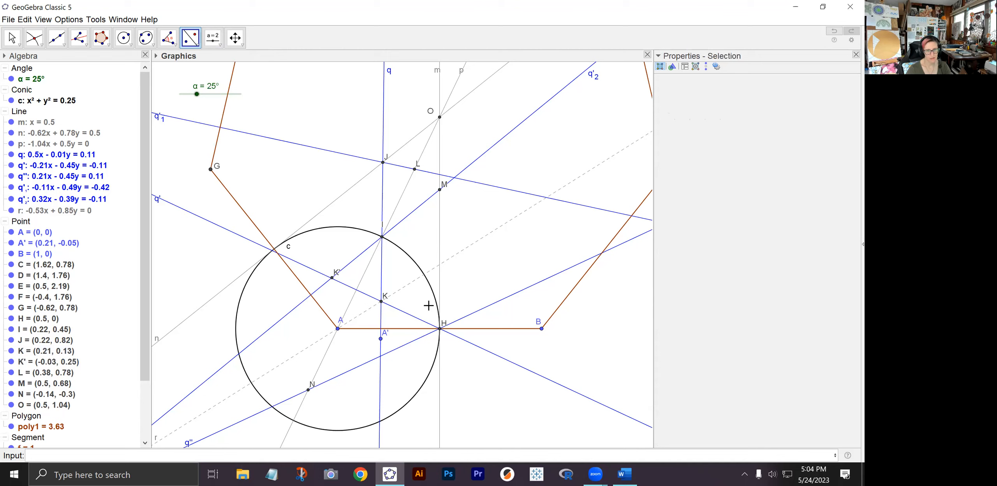
{"action": "left_click", "coordinate": [441, 329]}
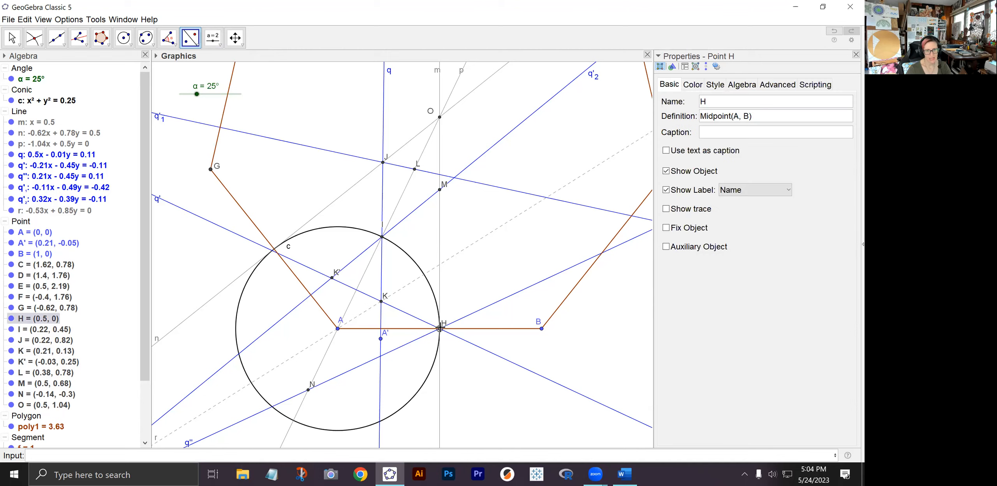
{"action": "left_click", "coordinate": [364, 274]}
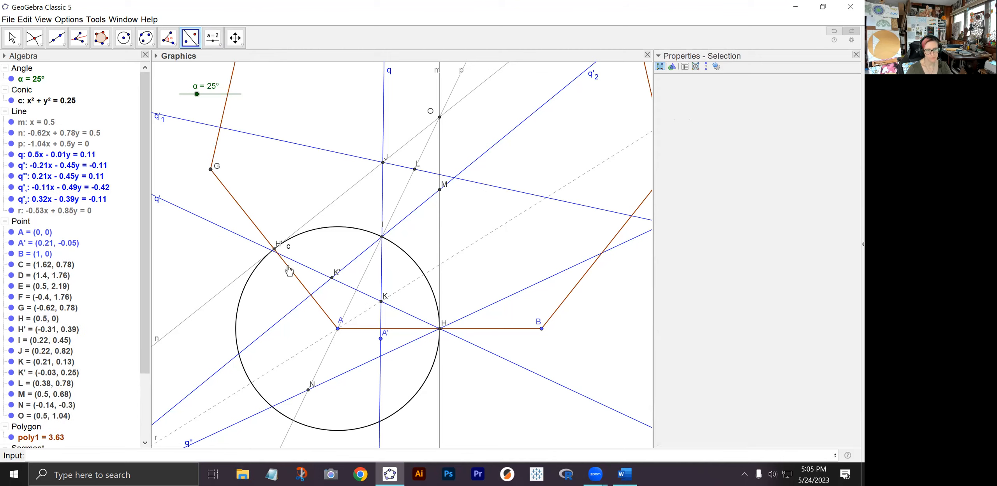
{"action": "left_click", "coordinate": [12, 38]}
{"action": "mouse_move", "coordinate": [193, 95]}
{"action": "left_mouse_down"}
{"action": "mouse_move", "coordinate": [203, 98]}
{"action": "mouse_move", "coordinate": [185, 100]}
{"action": "mouse_move", "coordinate": [194, 101]}
{"action": "left_mouse_up"}
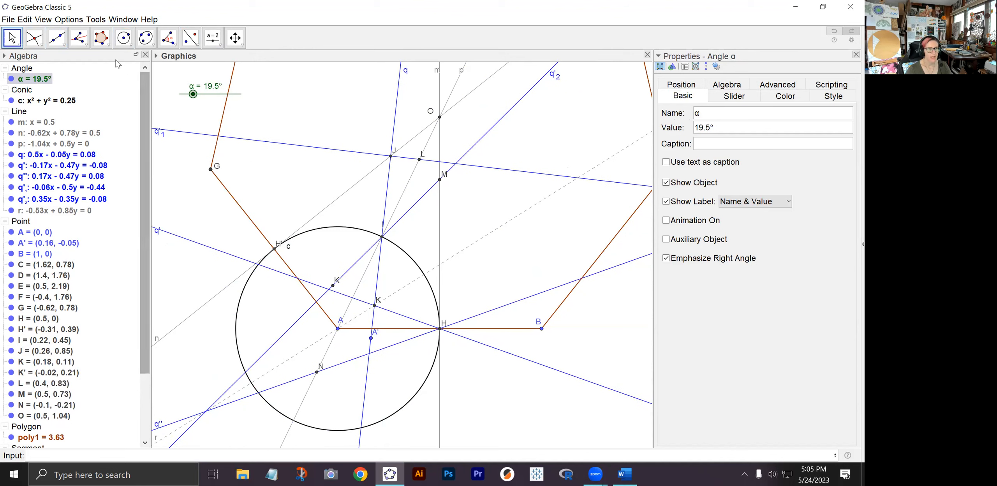
Draw a polygon through points I, K', H', N, H and K around A.
{"action": "left_click", "coordinate": [100, 43]}
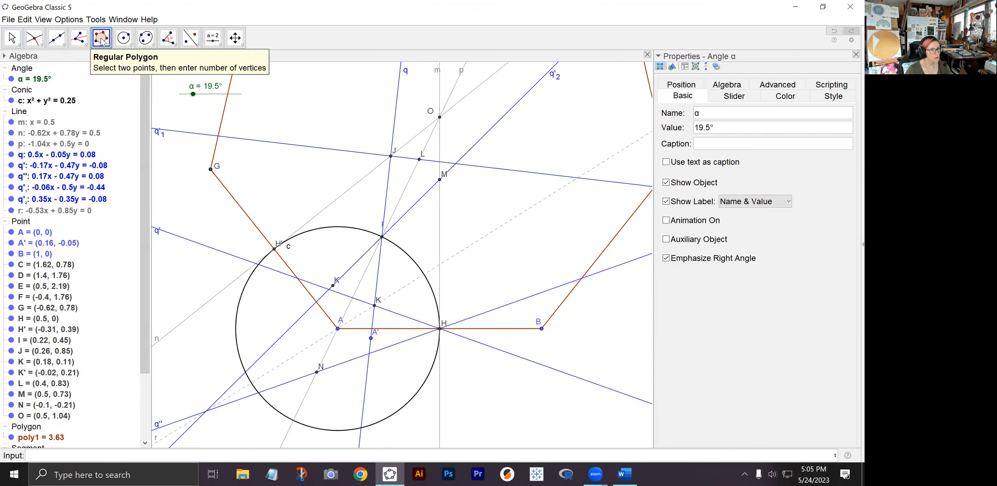
{"action": "left_click", "coordinate": [101, 43]}
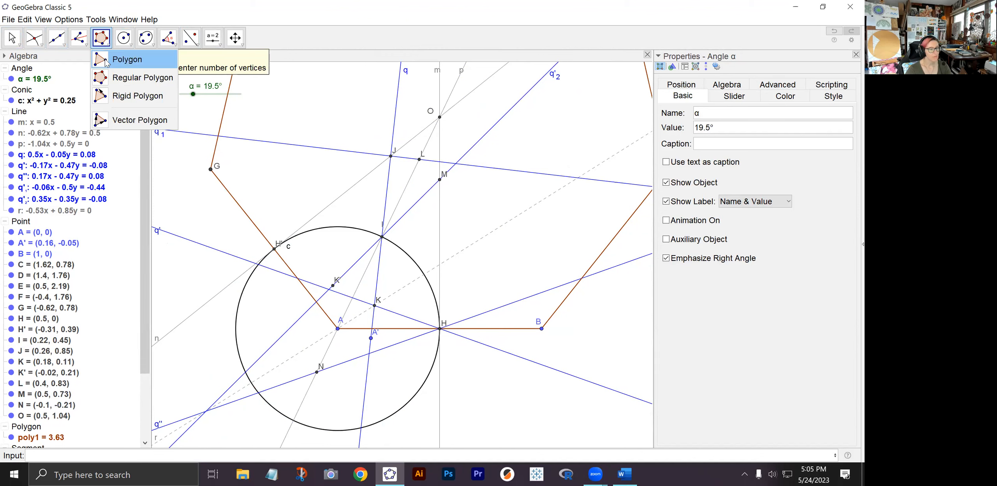
{"action": "left_click", "coordinate": [104, 60]}
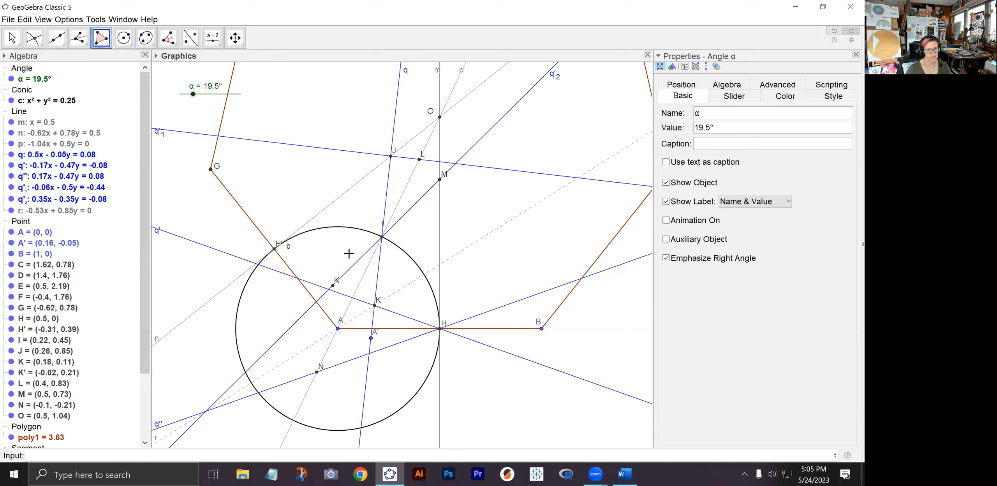
{"action": "left_click", "coordinate": [381, 236]}
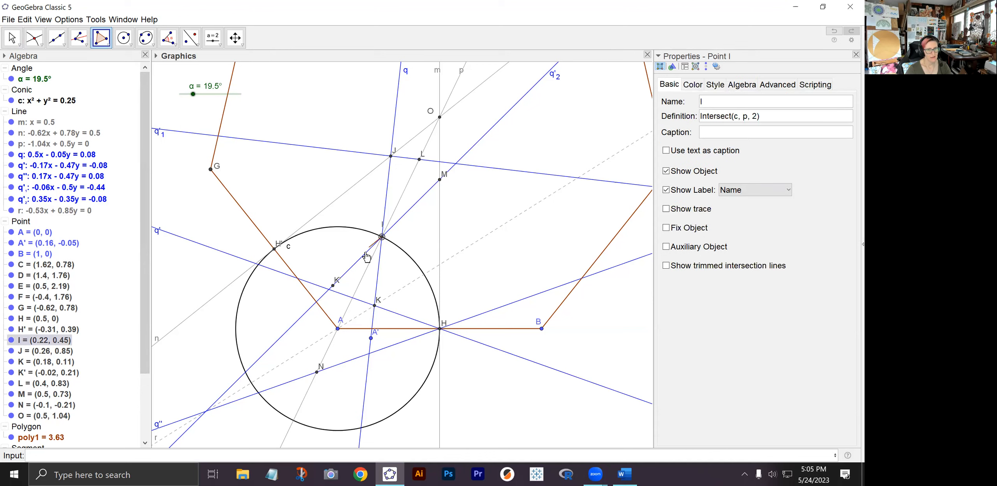
{"action": "left_click", "coordinate": [333, 286]}
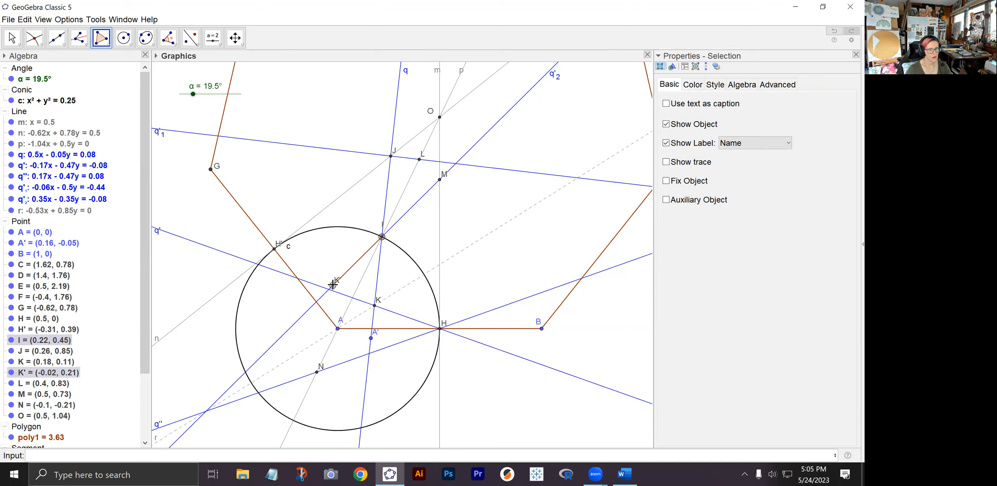
{"action": "left_click", "coordinate": [274, 251]}
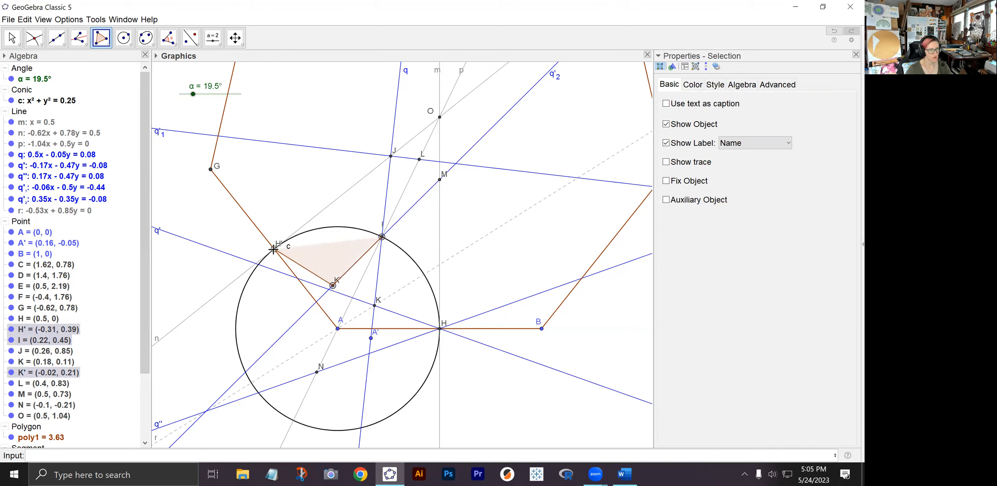
{"action": "left_click", "coordinate": [317, 372]}
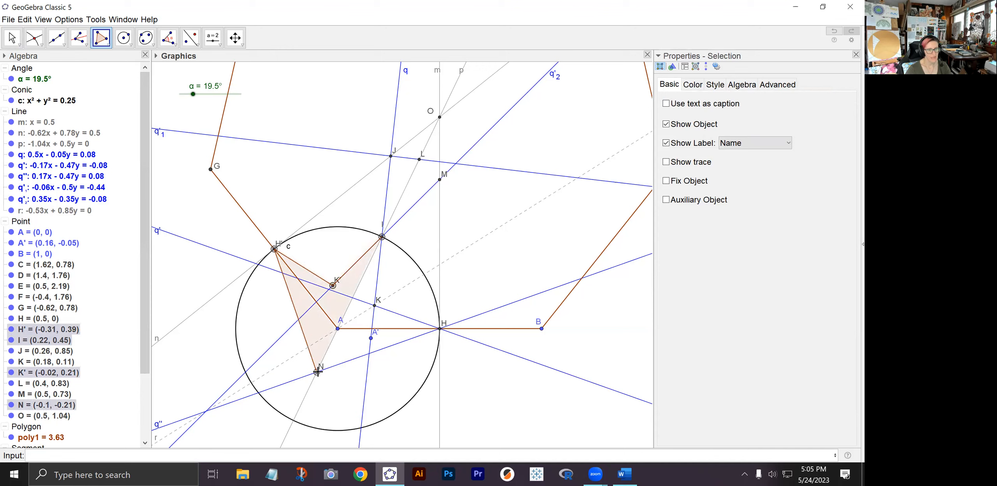
{"action": "left_click", "coordinate": [440, 329]}
{"action": "left_click", "coordinate": [374, 305]}
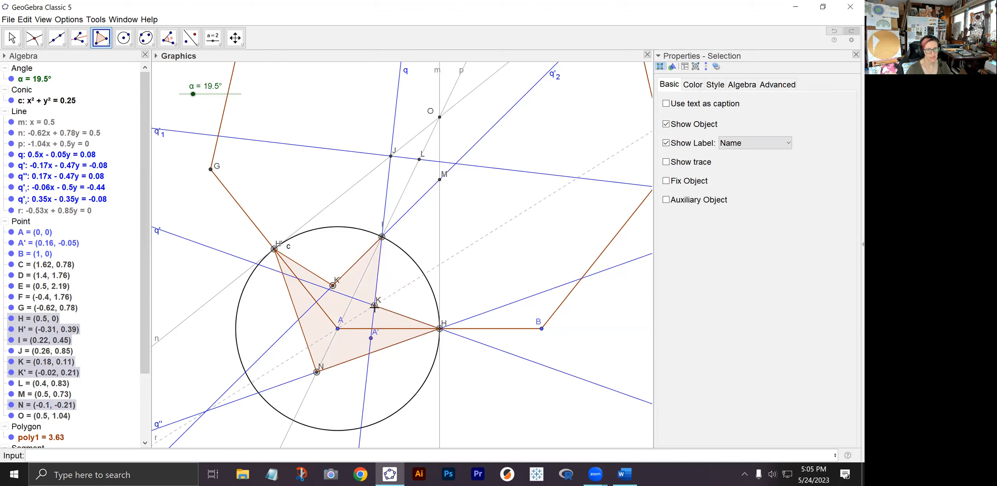
{"action": "left_click", "coordinate": [382, 237]}
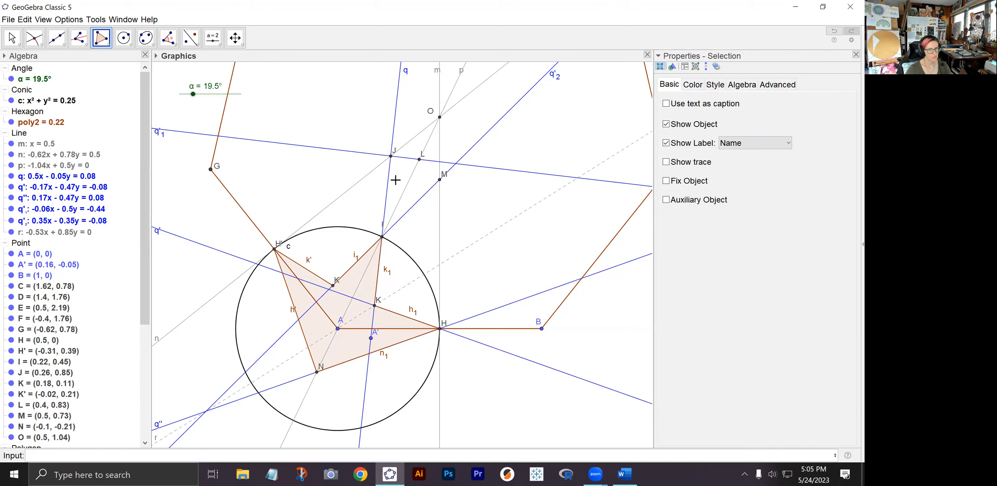
Draw a polygon through points L, J, I and M, and set the slider α to 28°.
{"action": "left_click", "coordinate": [419, 160]}
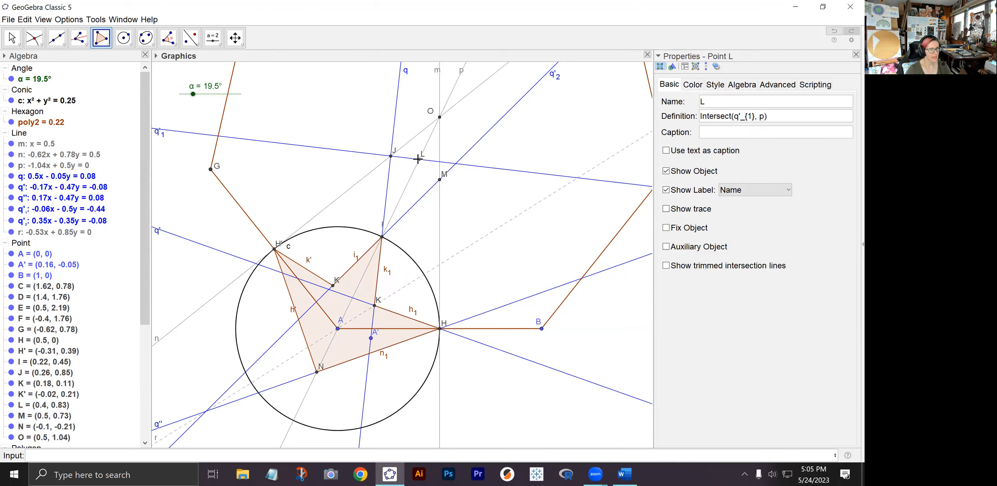
{"action": "left_click", "coordinate": [391, 156]}
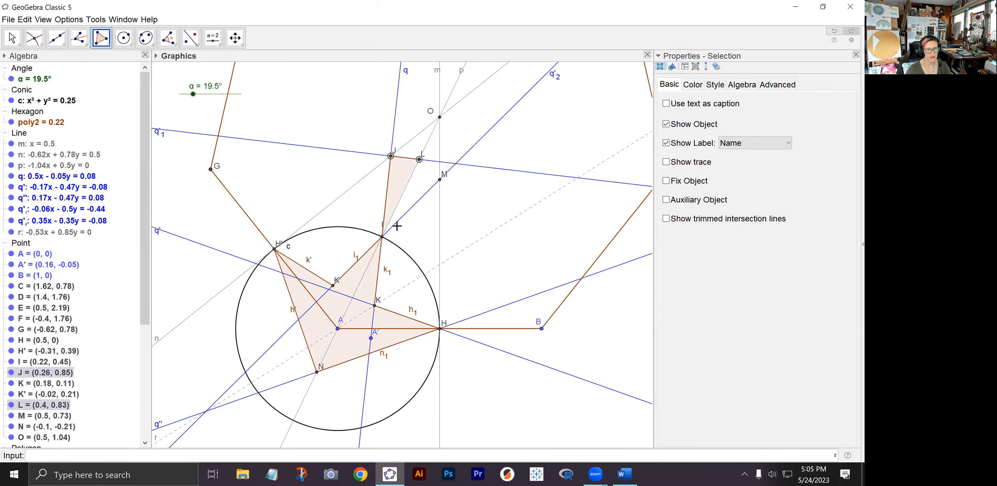
{"action": "left_click", "coordinate": [383, 237]}
{"action": "left_click", "coordinate": [440, 180]}
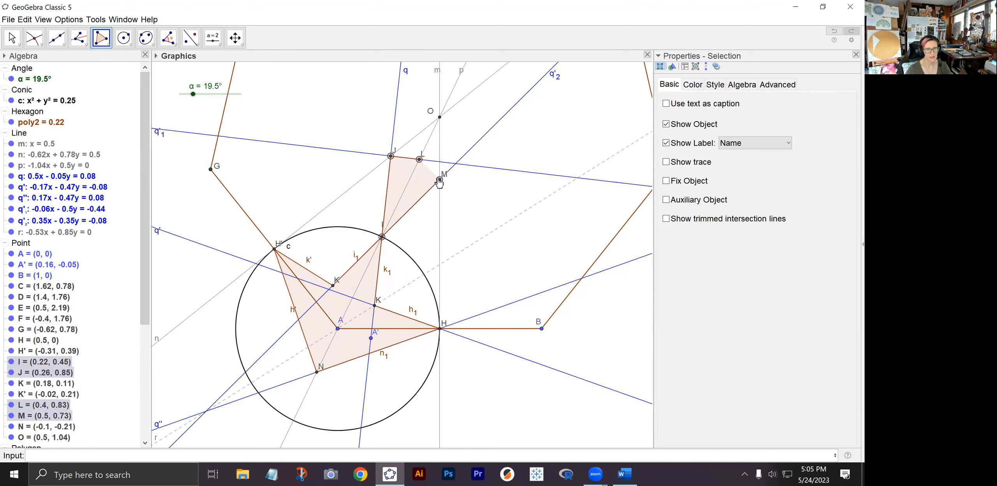
{"action": "left_click", "coordinate": [419, 160]}
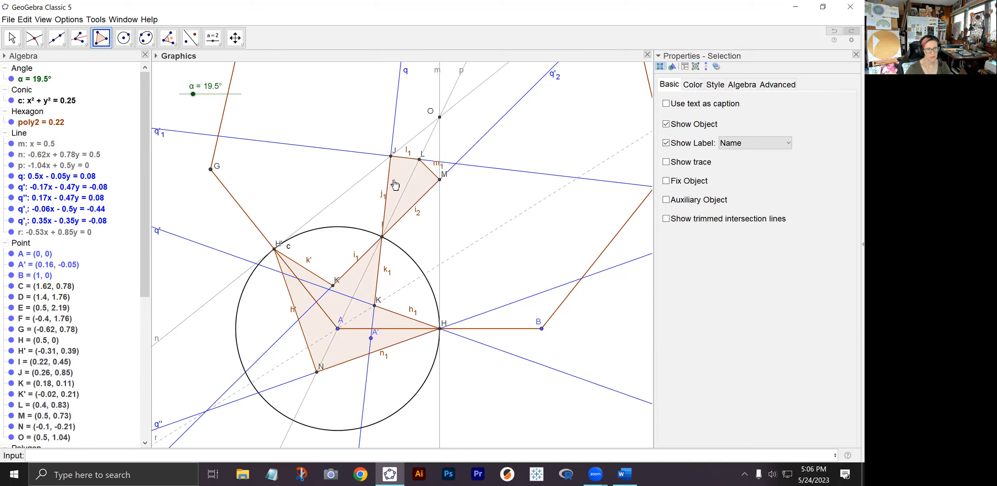
{"action": "left_click", "coordinate": [17, 40]}
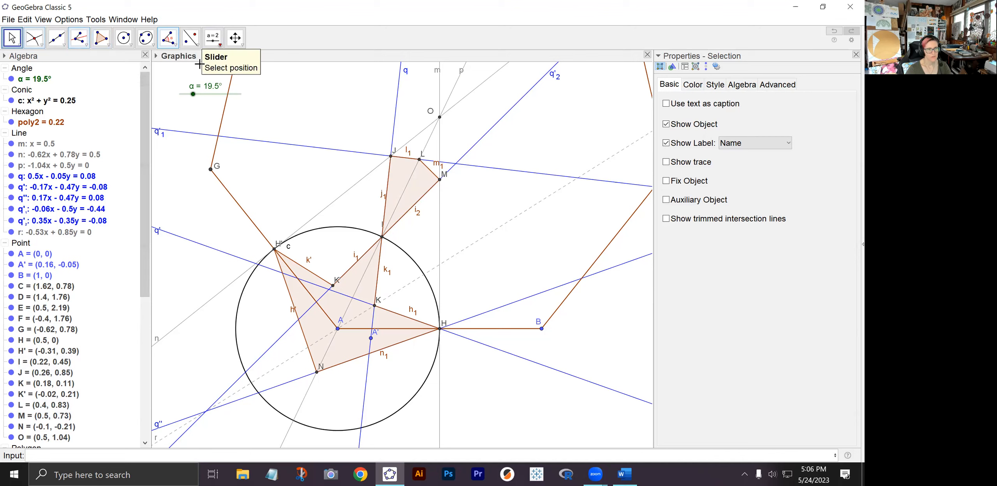
{"action": "mouse_move", "coordinate": [192, 94]}
{"action": "left_mouse_down"}
{"action": "mouse_move", "coordinate": [236, 94]}
{"action": "mouse_move", "coordinate": [180, 94]}
{"action": "mouse_move", "coordinate": [201, 98]}
{"action": "left_mouse_up"}
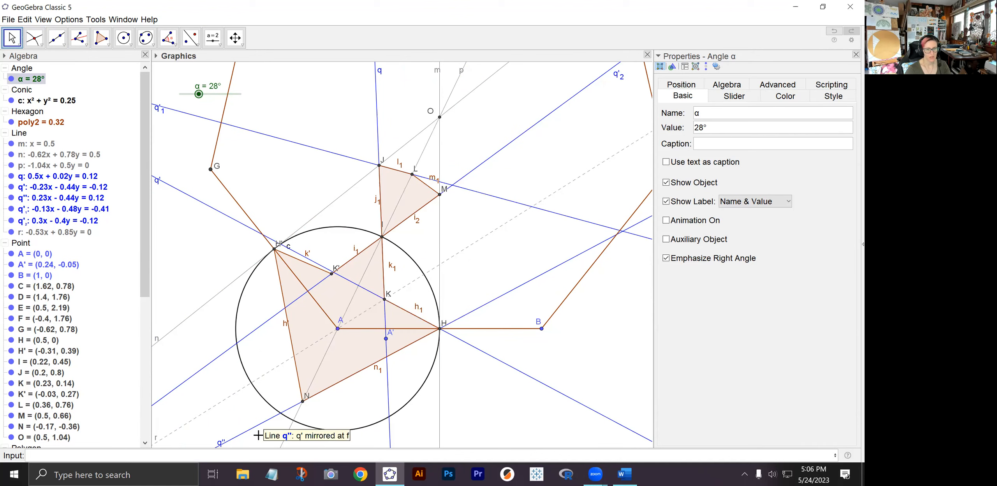
Write the command Sequence(Rotate(q1,2*pi*i/7,O),i,0,6) to repeat quadrilateral LJIM around point O.
{"action": "left_click", "coordinate": [249, 454]}
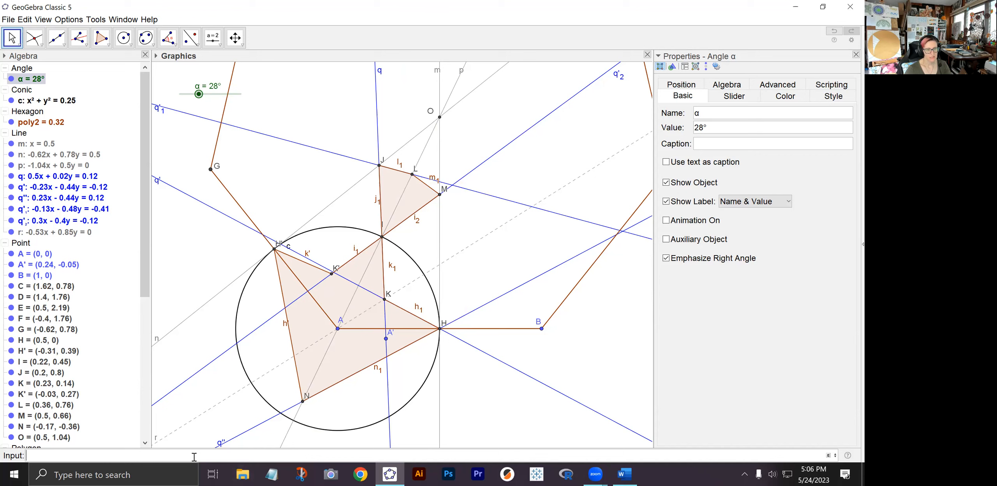
{"action": "type", "text": "Sequence"}
{"action": "key", "text": "Escape"}
{"action": "type", "text": "("}
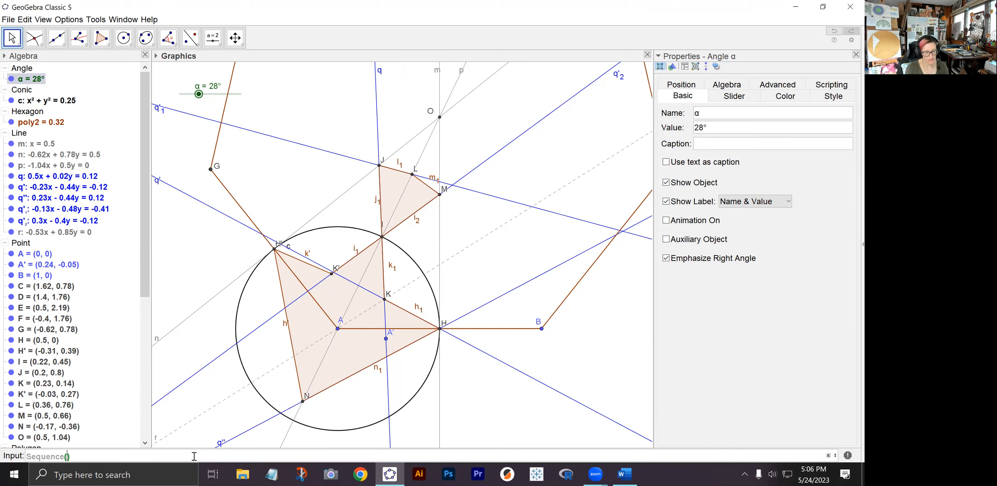
{"action": "type", "text": "Rotate"}
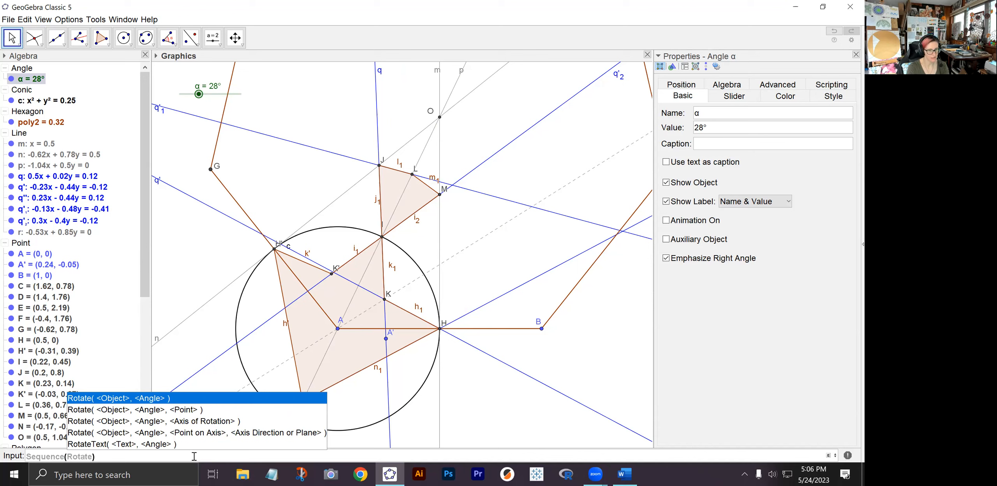
{"action": "type", "text": "("}
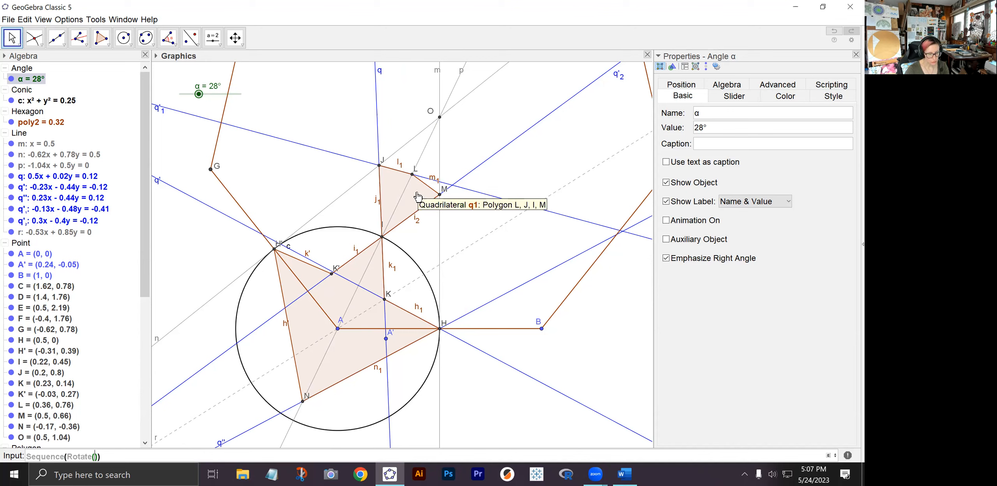
{"action": "type", "text": "q1"}
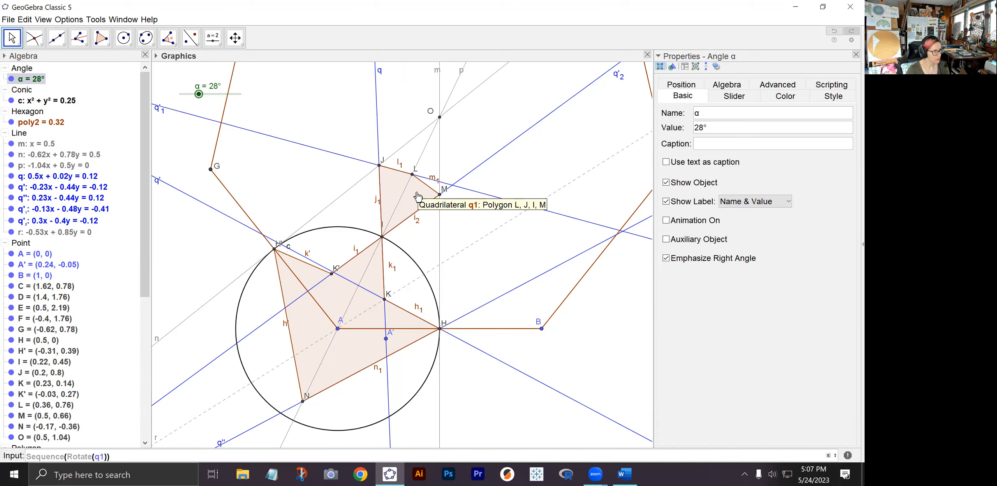
{"action": "type", "text": ","}
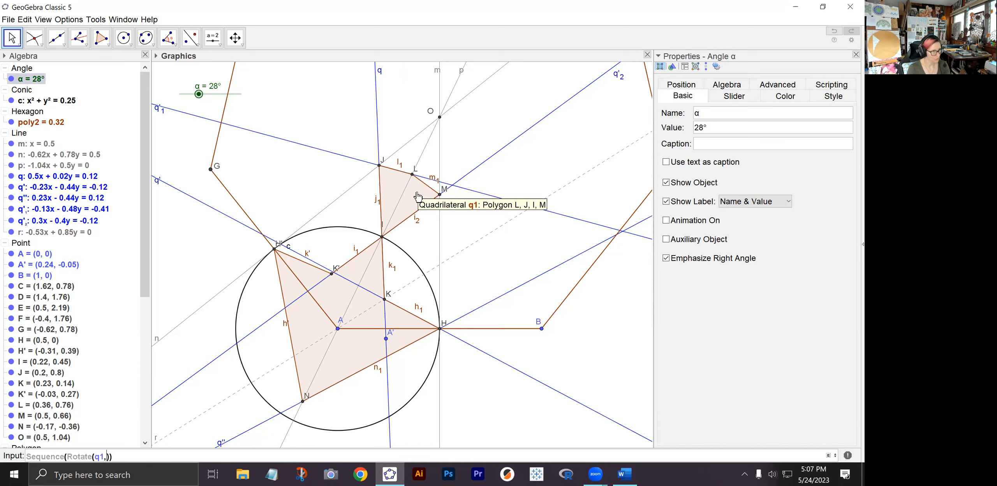
{"action": "type", "text": "2"}
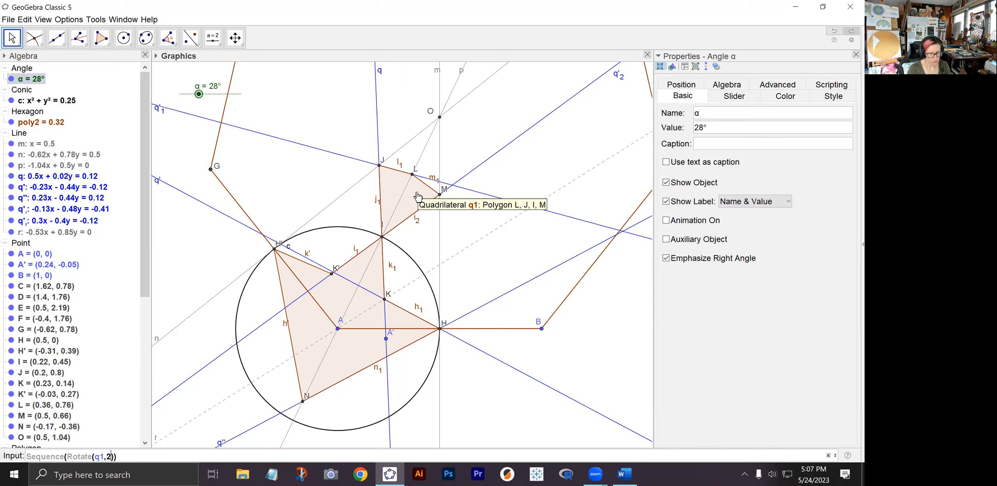
{"action": "type", "text": "*pi*"}
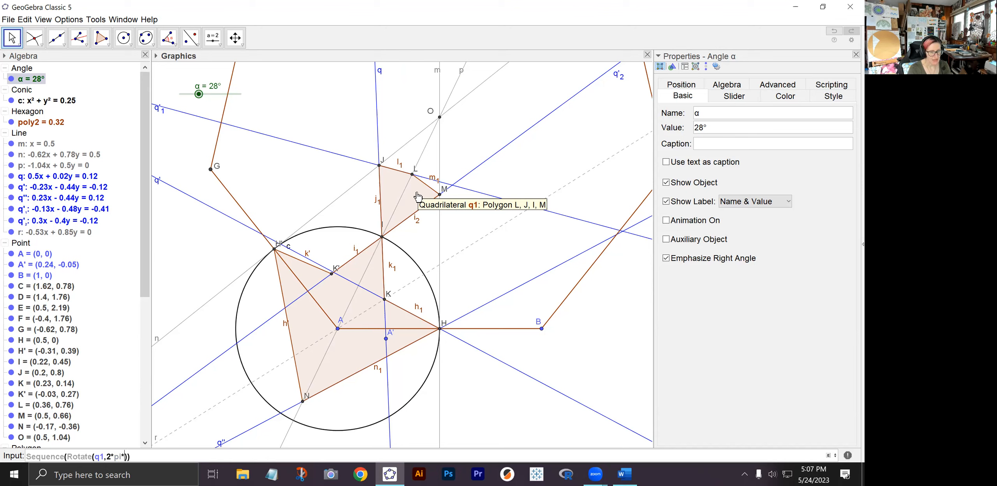
{"action": "type", "text": "i"}
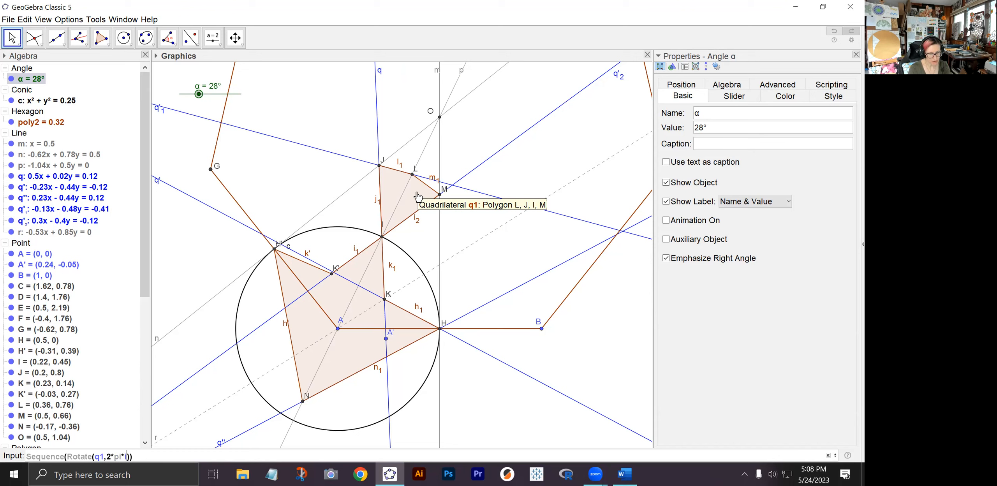
{"action": "type", "text": "/7"}
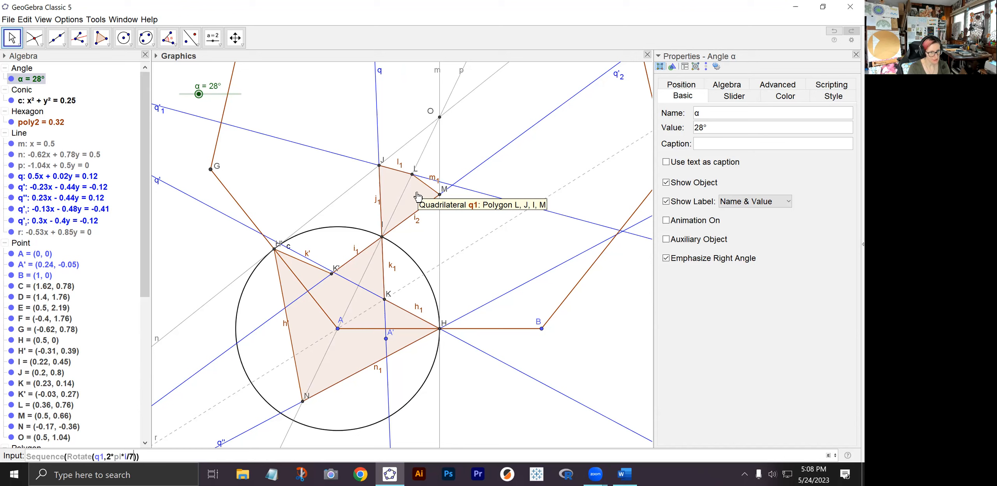
{"action": "type", "text": ","}
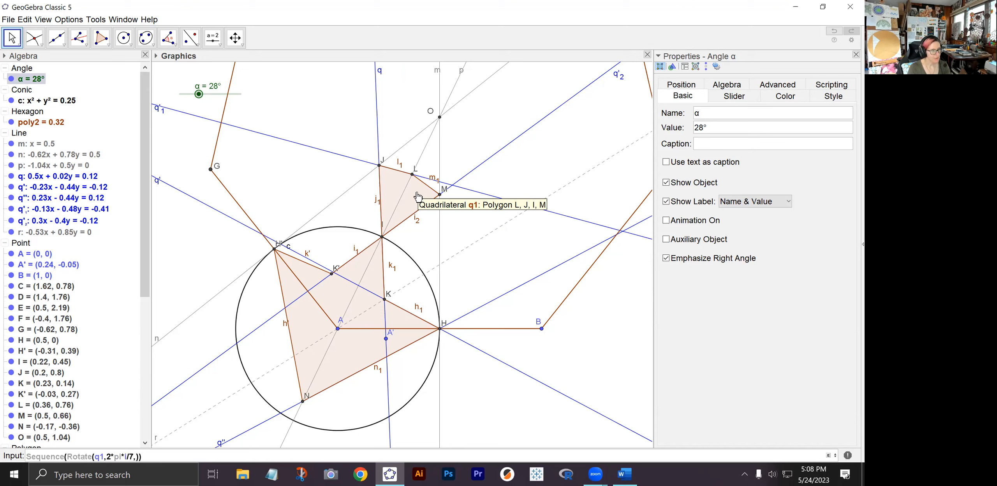
{"action": "type", "text": "O)"}
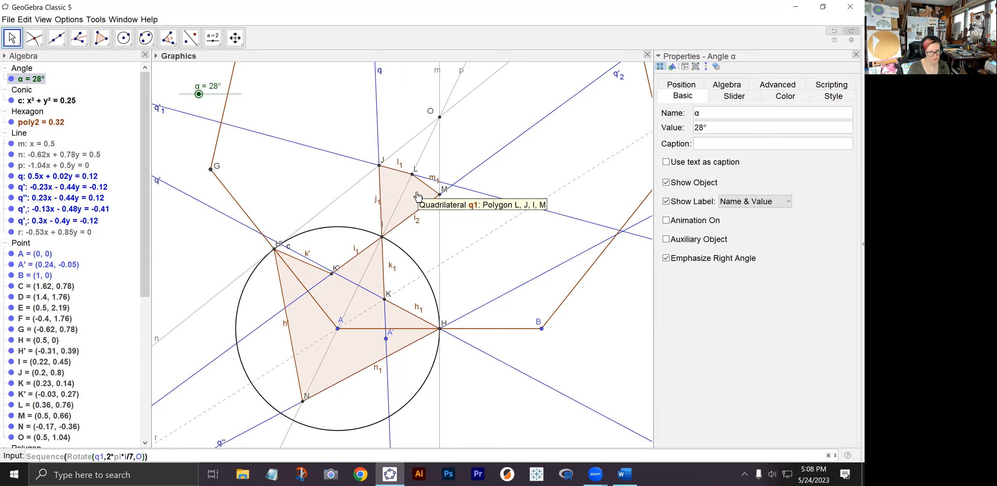
{"action": "type", "text": ","}
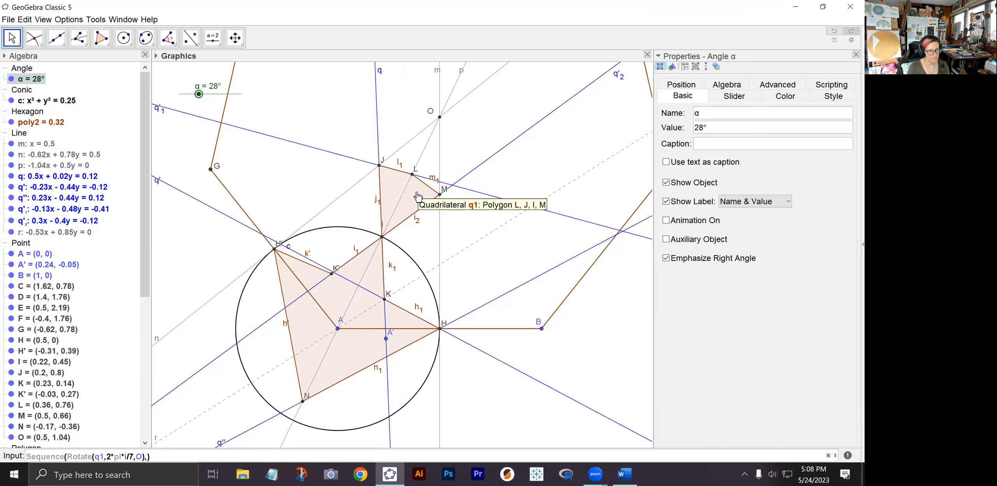
{"action": "type", "text": "i,"}
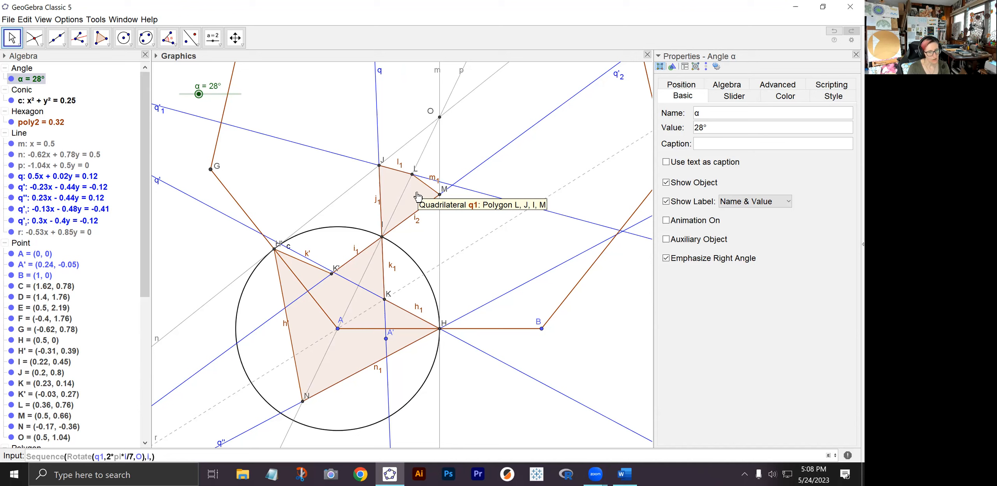
{"action": "type", "text": "0,6"}
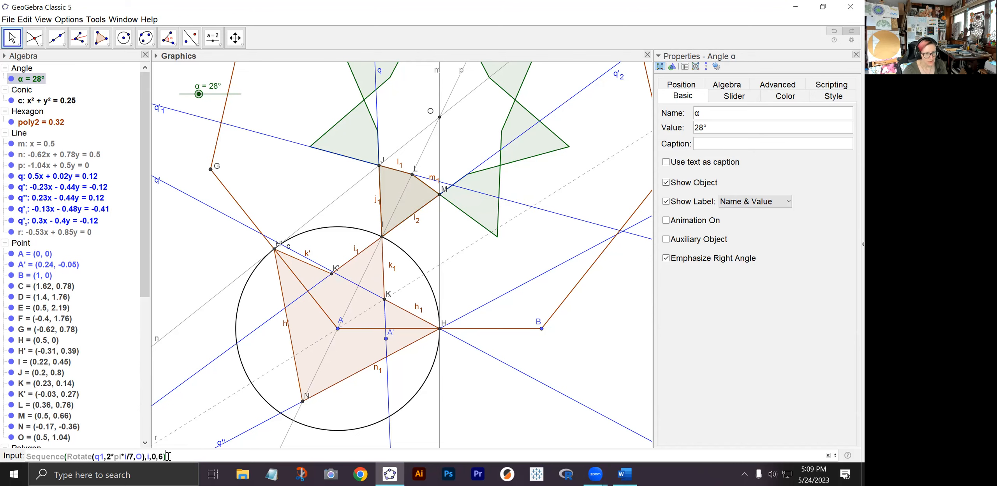
Copy the whole Sequence command for reuse and run it to create the rotated copies of quadrilateral q1.
{"action": "triple_click", "coordinate": [58, 461]}
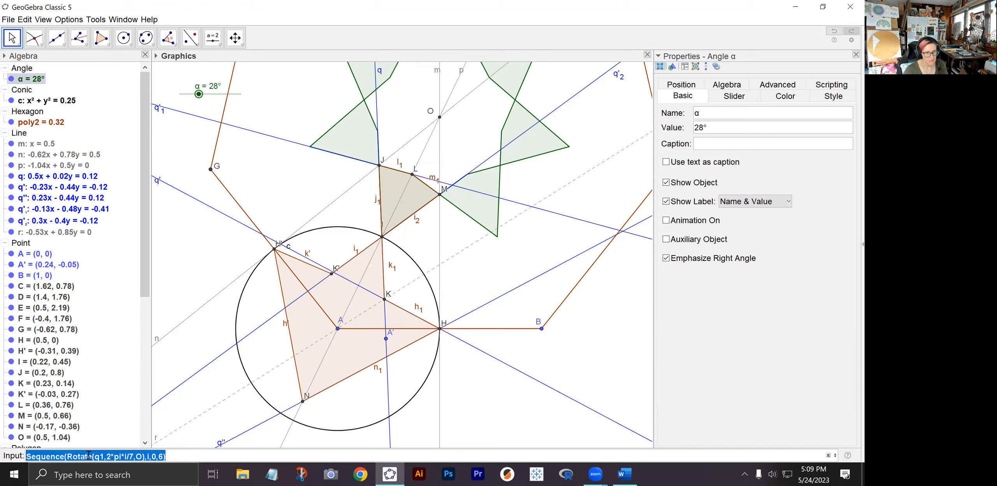
{"action": "key", "text": "ctrl+c"}
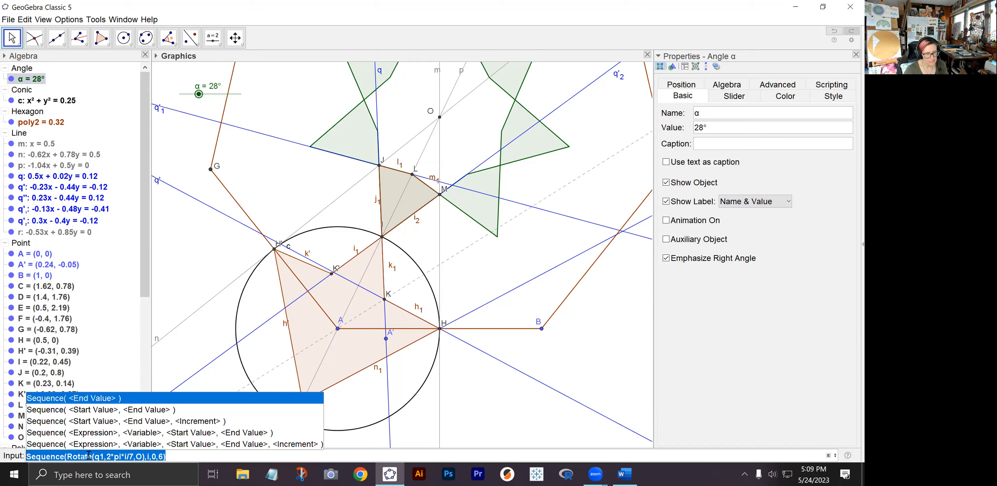
{"action": "left_click", "coordinate": [177, 458]}
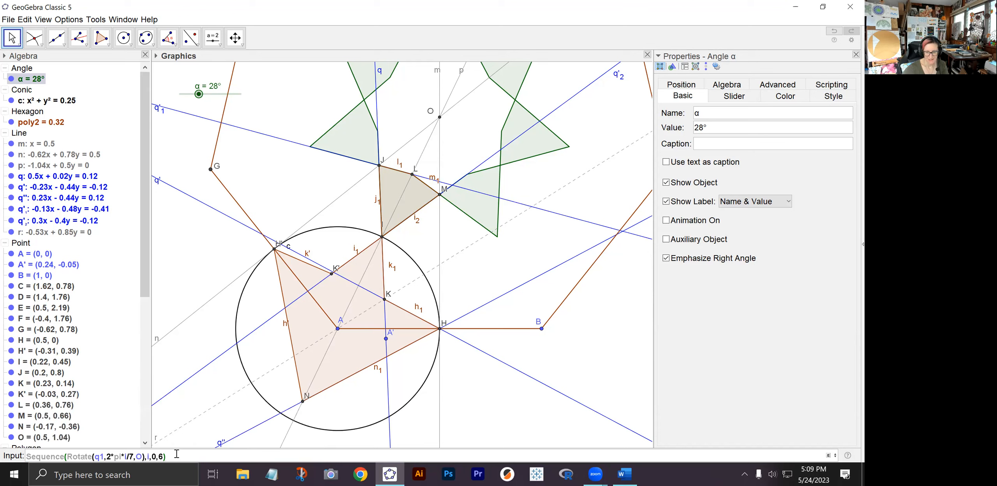
{"action": "key", "text": "Return"}
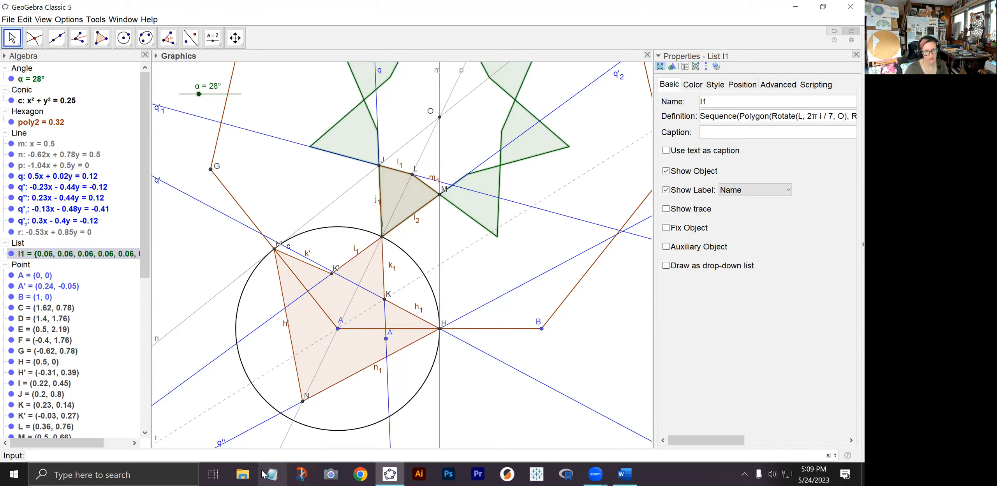
{"action": "left_click", "coordinate": [182, 455]}
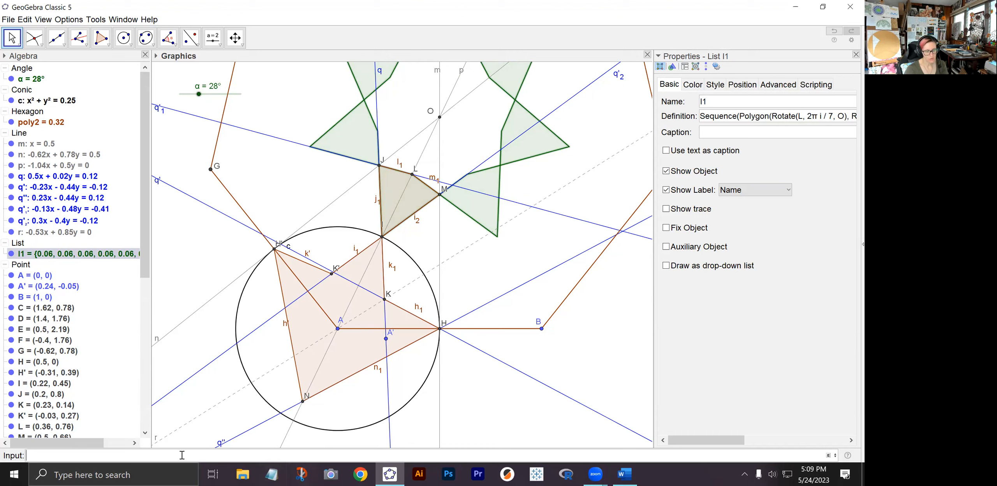
Run Sequence(Rotate(poly2,2*pi*i/7,O),i,0,6), reusing the copied command, to repeat hexagon poly2 around point O.
{"action": "key", "text": "ctrl+v"}
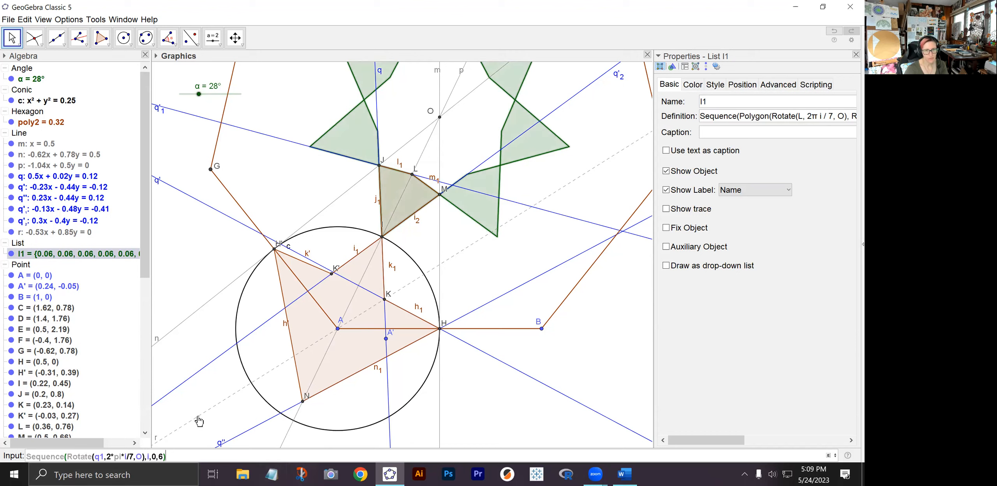
{"action": "double_click", "coordinate": [98, 456]}
{"action": "left_click_drag", "start_coordinate": [101, 457], "coordinate": [103, 457]}
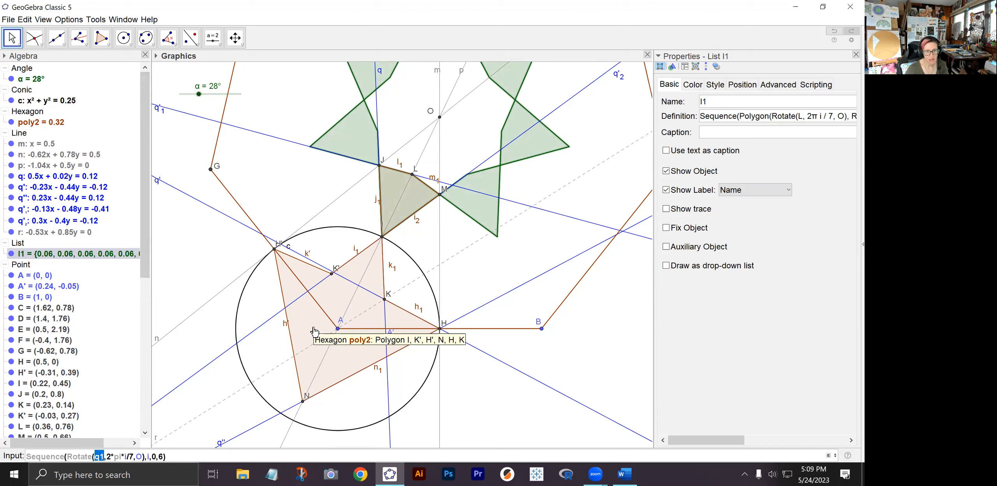
{"action": "type", "text": "poly2"}
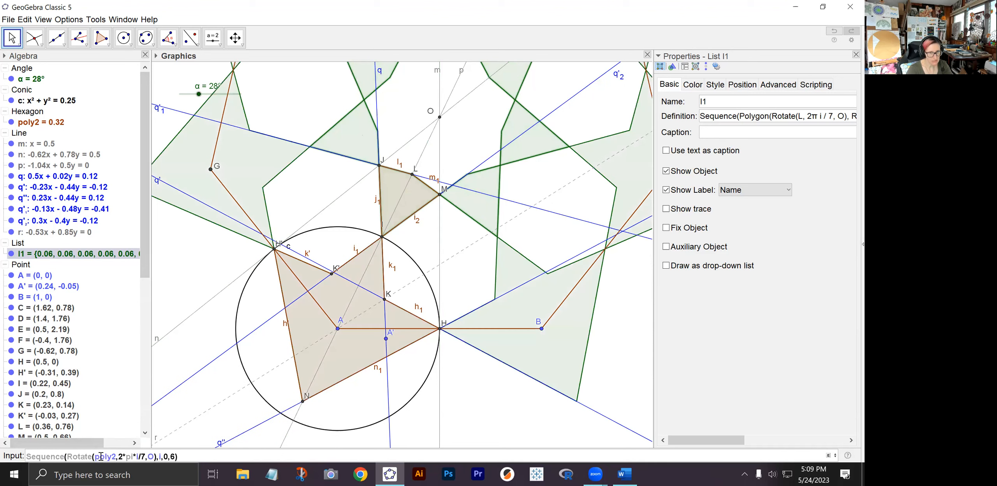
{"action": "key", "text": "Return"}
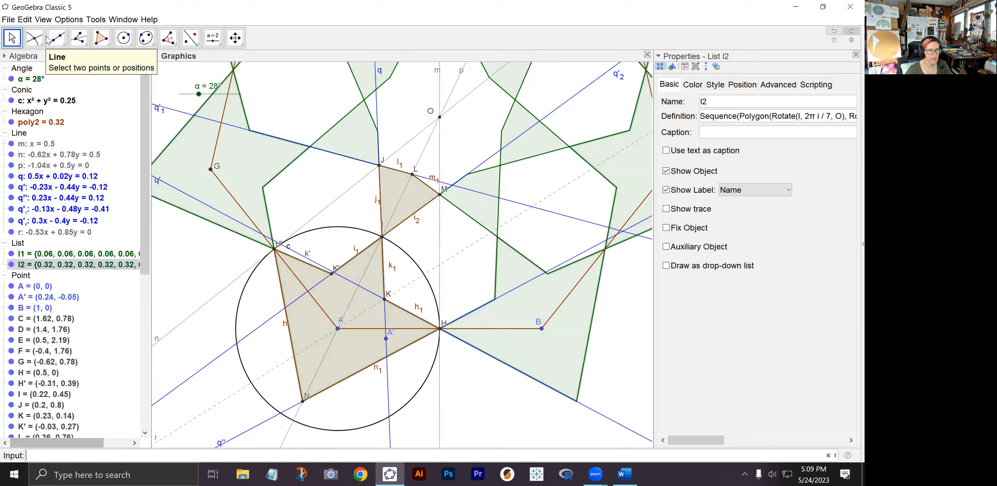
Test the full pattern at different angles with slider α and set it to 24.5°.
{"action": "scroll", "coordinate": [439, 144], "scroll_direction": "down", "scroll_amount": 3}
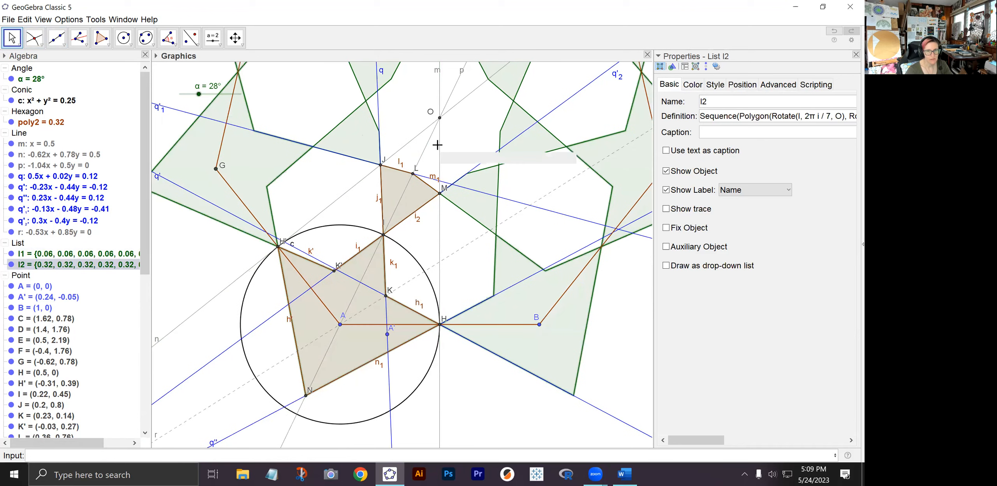
{"action": "scroll", "coordinate": [382, 149], "scroll_direction": "down", "scroll_amount": 2}
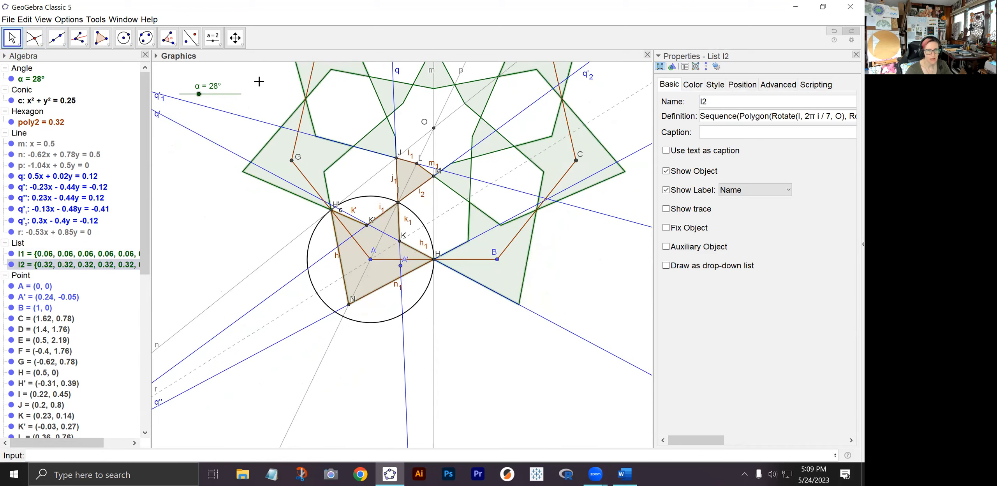
{"action": "left_click_drag", "start_coordinate": [269, 94], "coordinate": [252, 226]}
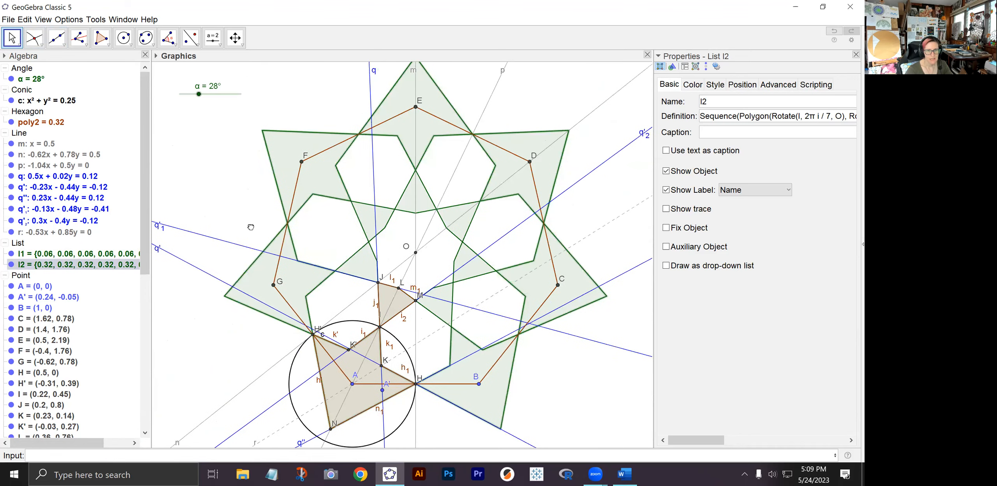
{"action": "mouse_move", "coordinate": [199, 94]}
{"action": "left_mouse_down"}
{"action": "mouse_move", "coordinate": [258, 100]}
{"action": "mouse_move", "coordinate": [175, 99]}
{"action": "mouse_move", "coordinate": [208, 98]}
{"action": "left_mouse_up"}
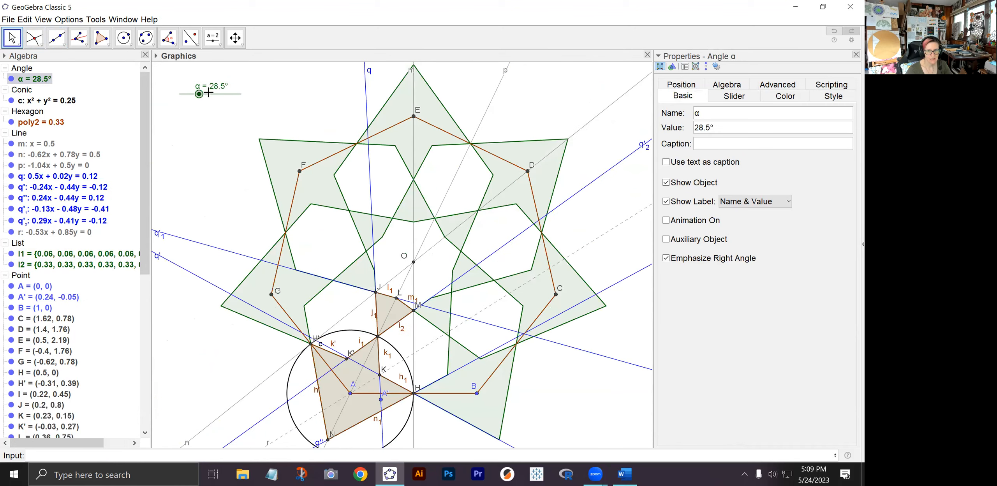
{"action": "left_click", "coordinate": [226, 96]}
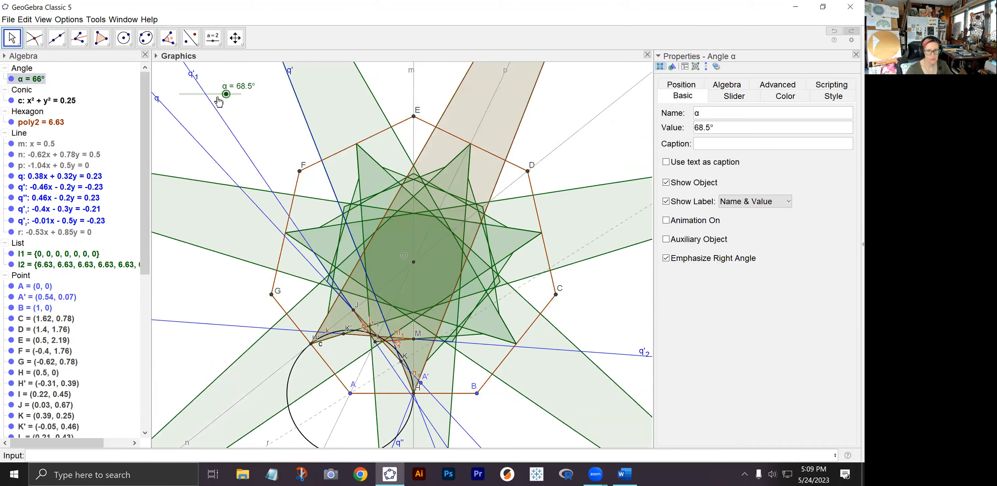
{"action": "left_click", "coordinate": [196, 95]}
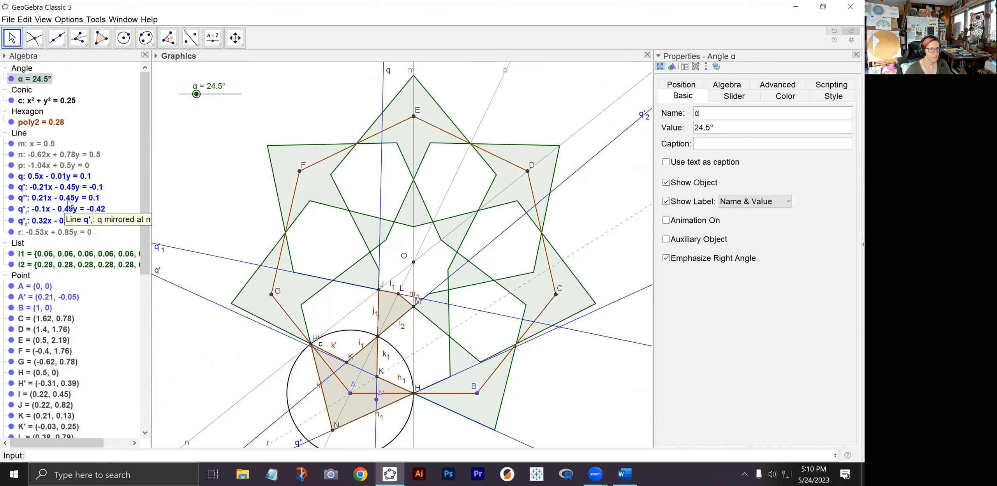
Hide all the construction lines as a group, from m to r.
{"action": "left_click", "coordinate": [4, 57]}
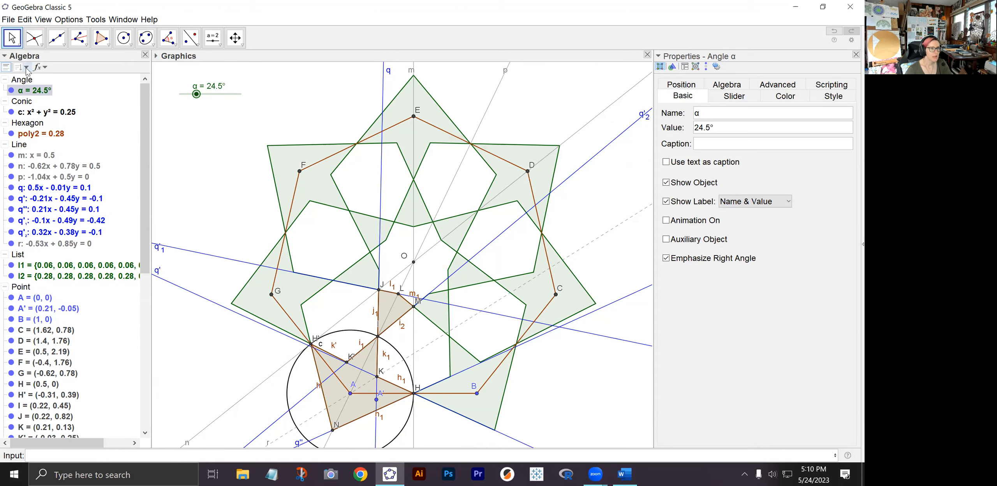
{"action": "left_click", "coordinate": [26, 71]}
{"action": "left_click", "coordinate": [31, 105]}
{"action": "left_click", "coordinate": [20, 145]}
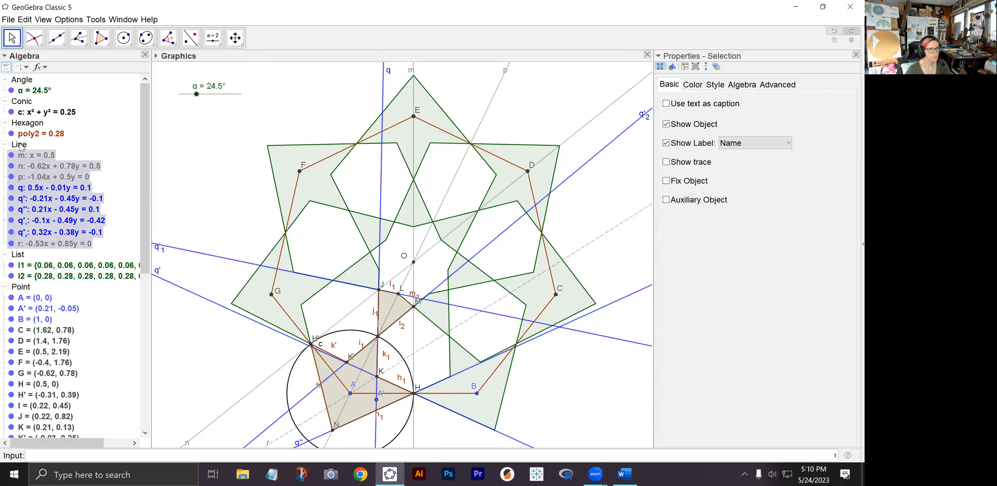
{"action": "right_click", "coordinate": [16, 136]}
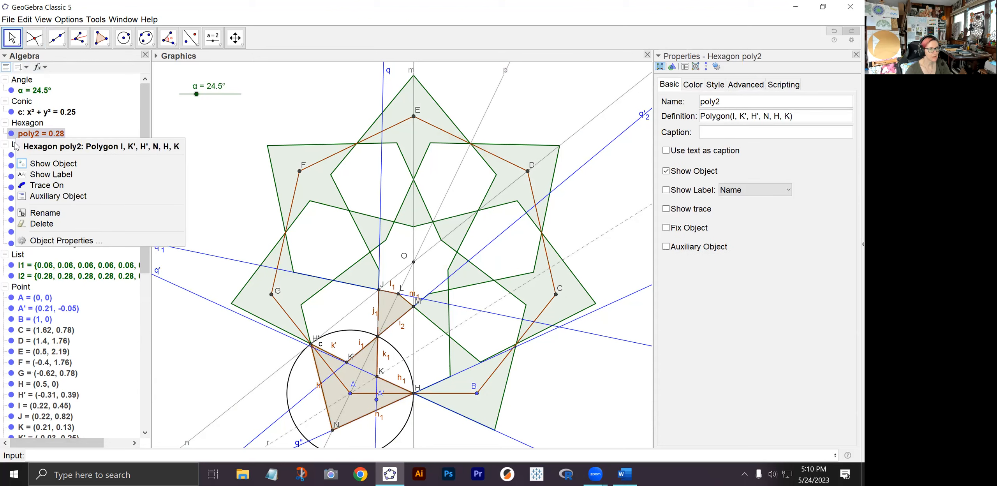
{"action": "left_click", "coordinate": [14, 148]}
{"action": "right_click", "coordinate": [18, 149]}
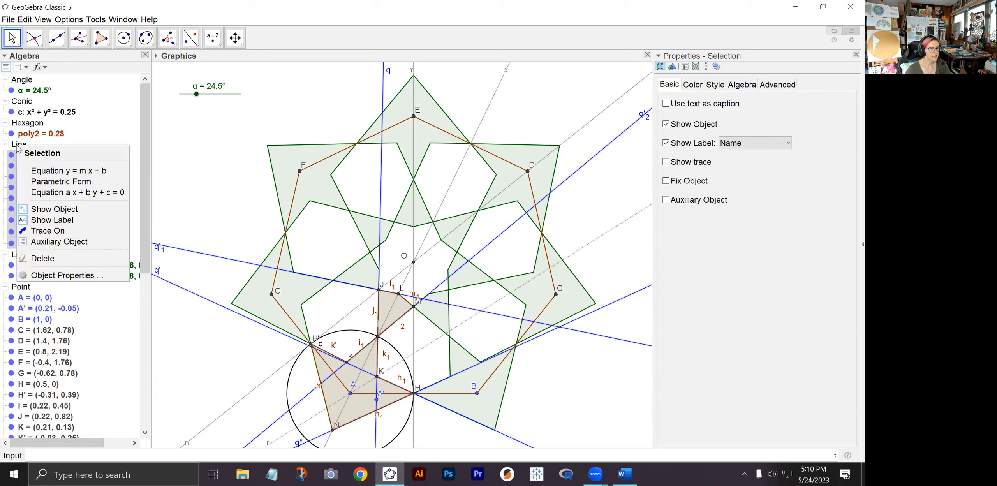
{"action": "left_click", "coordinate": [51, 213]}
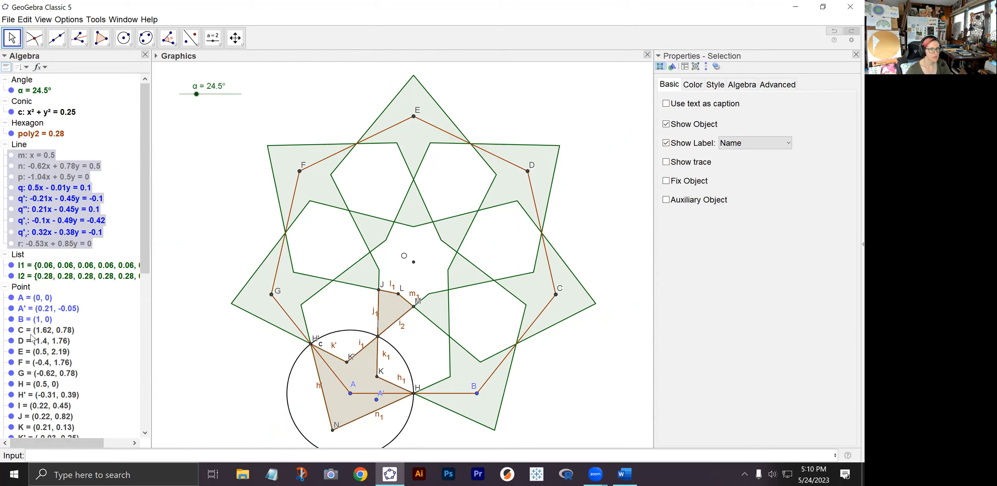
Hide all the points as a group and collapse the list of points.
{"action": "left_click", "coordinate": [23, 289]}
{"action": "right_click", "coordinate": [22, 288]}
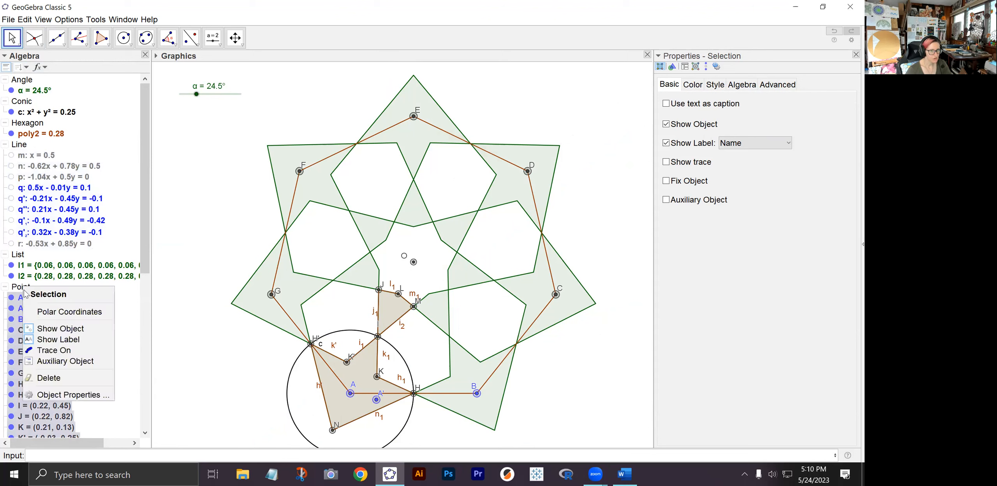
{"action": "left_click", "coordinate": [52, 329]}
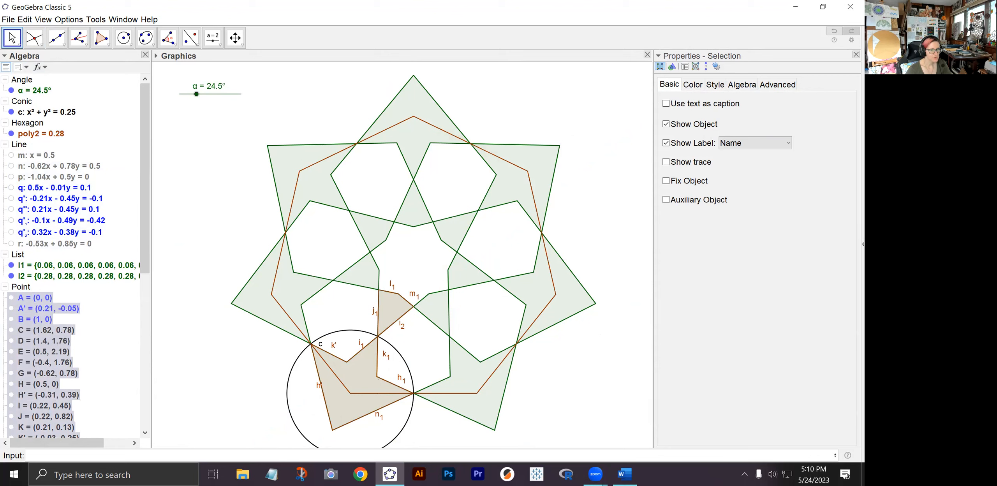
{"action": "left_click", "coordinate": [8, 288]}
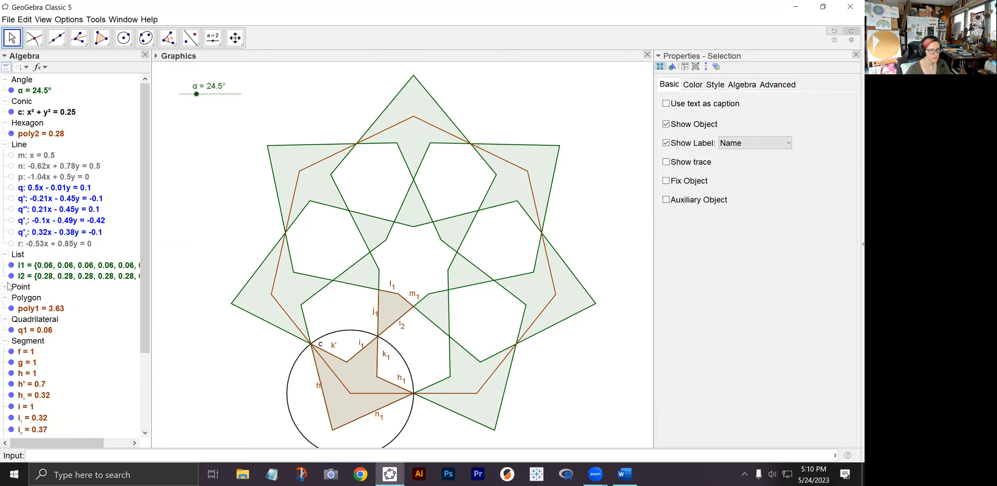
Hide quadrilateral q1, heptagon poly1, hexagon poly2 and circle c so only the repeated polygons are displayed.
{"action": "left_click", "coordinate": [11, 331]}
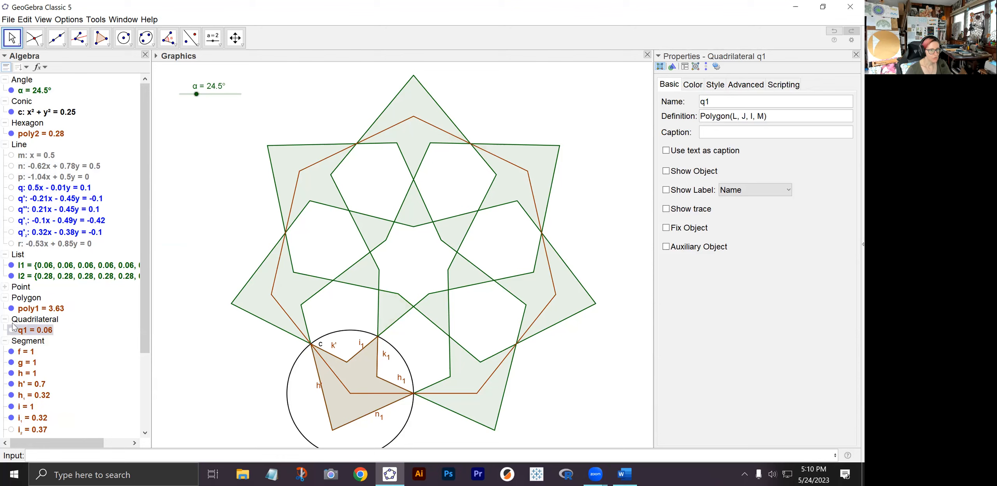
{"action": "left_click", "coordinate": [11, 309]}
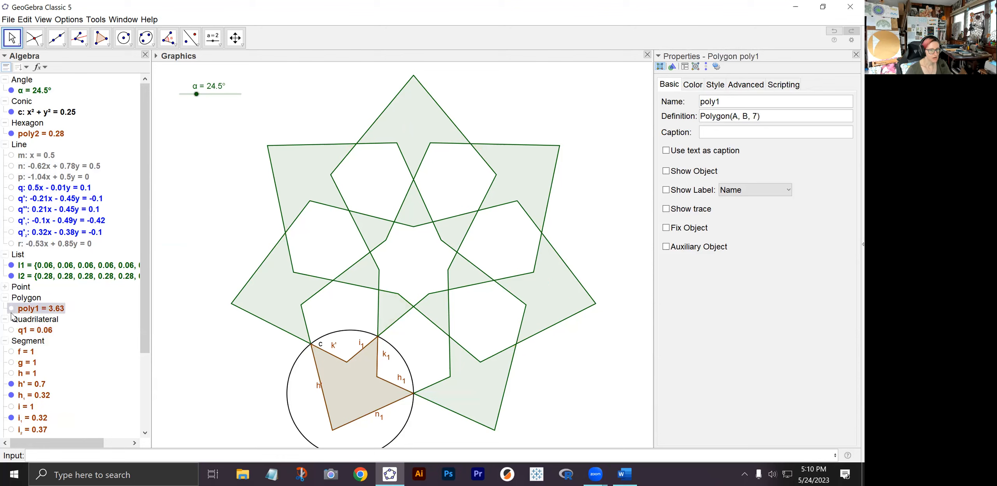
{"action": "left_click", "coordinate": [11, 134]}
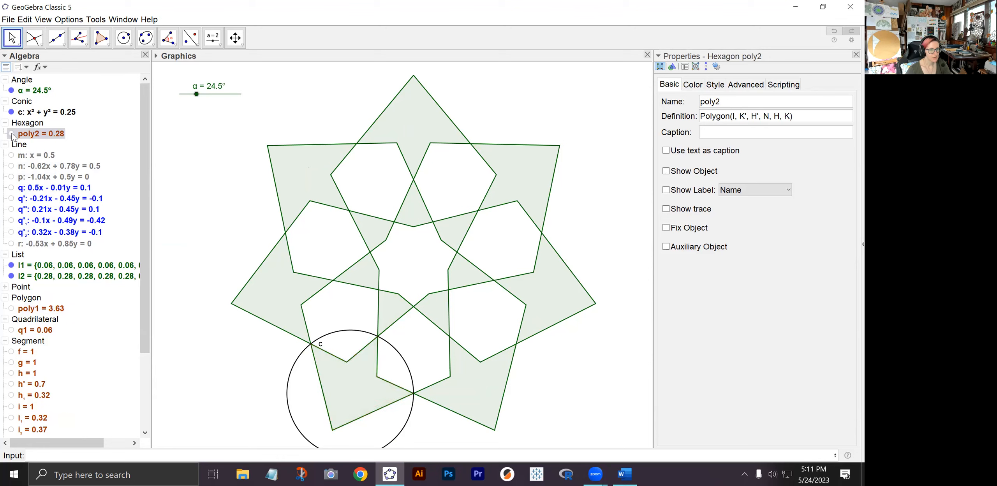
{"action": "left_click", "coordinate": [11, 113]}
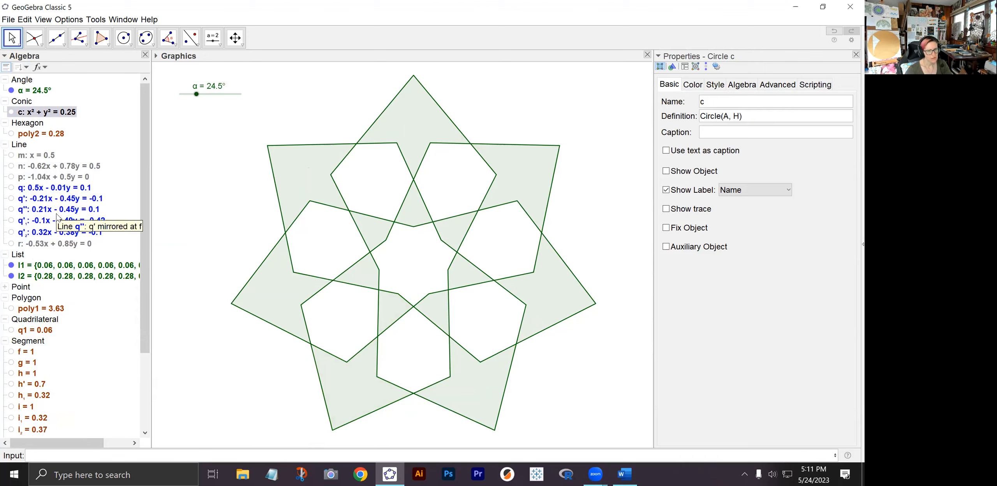
Save the construction to the Desktop as a GeoGebra file named 7foldRosette.
{"action": "left_click", "coordinate": [8, 22]}
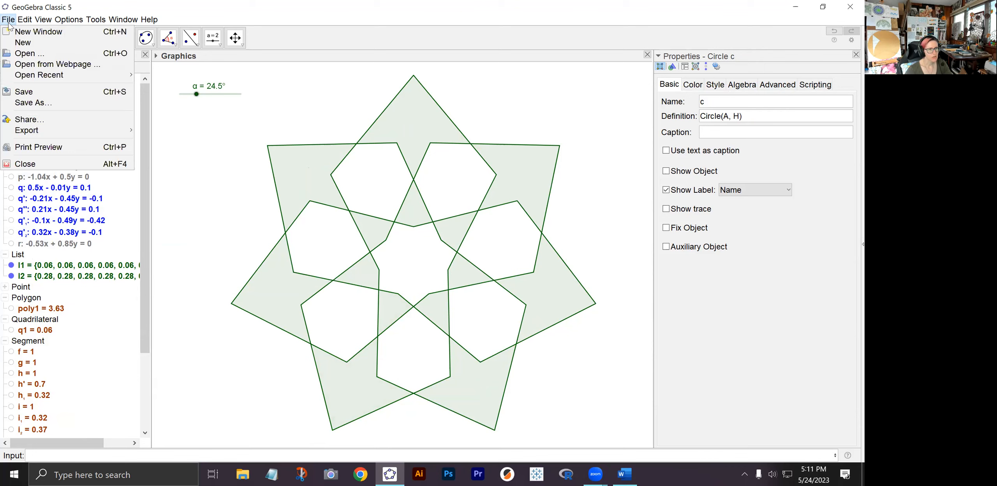
{"action": "left_click", "coordinate": [32, 105]}
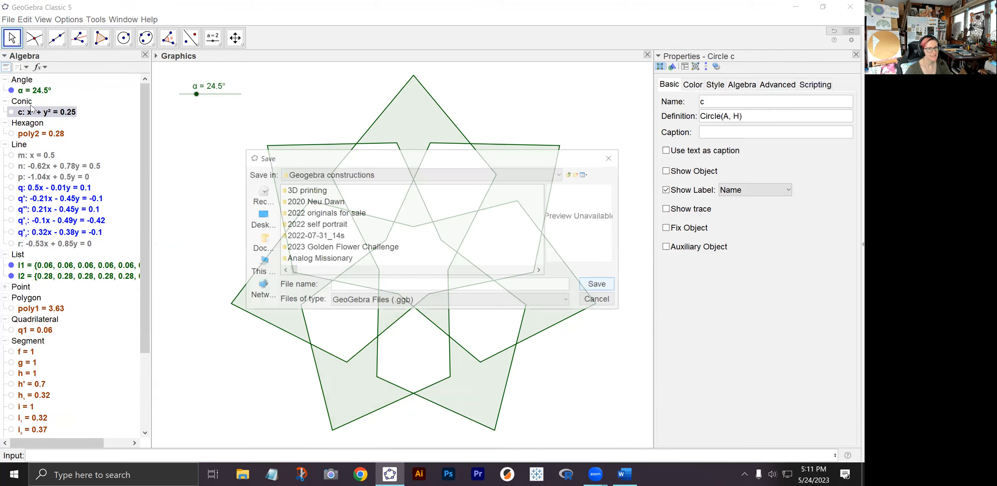
{"action": "left_click", "coordinate": [261, 218]}
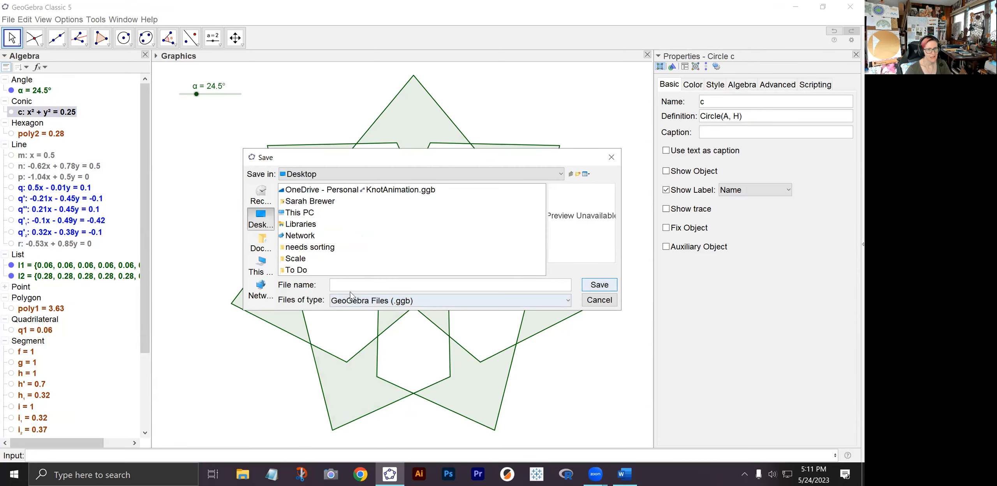
{"action": "type", "text": "7foldRoset"}
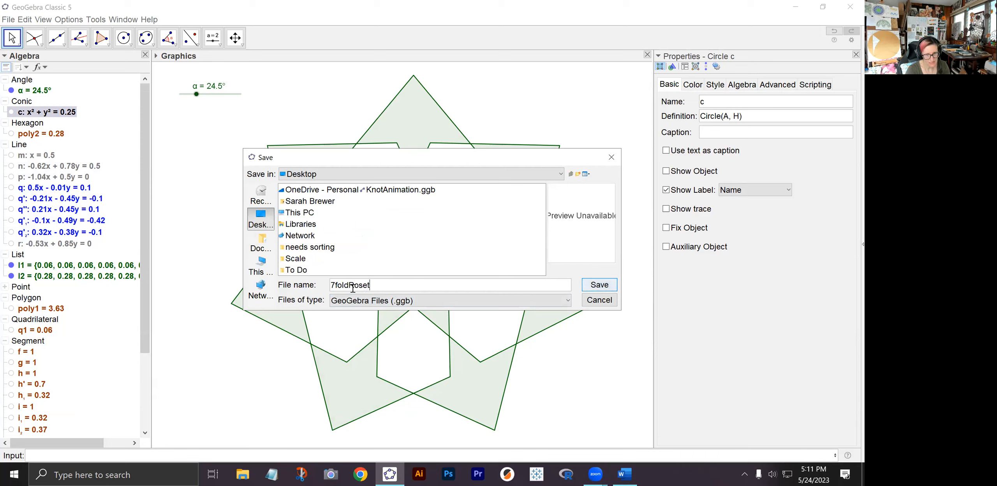
{"action": "type", "text": "te"}
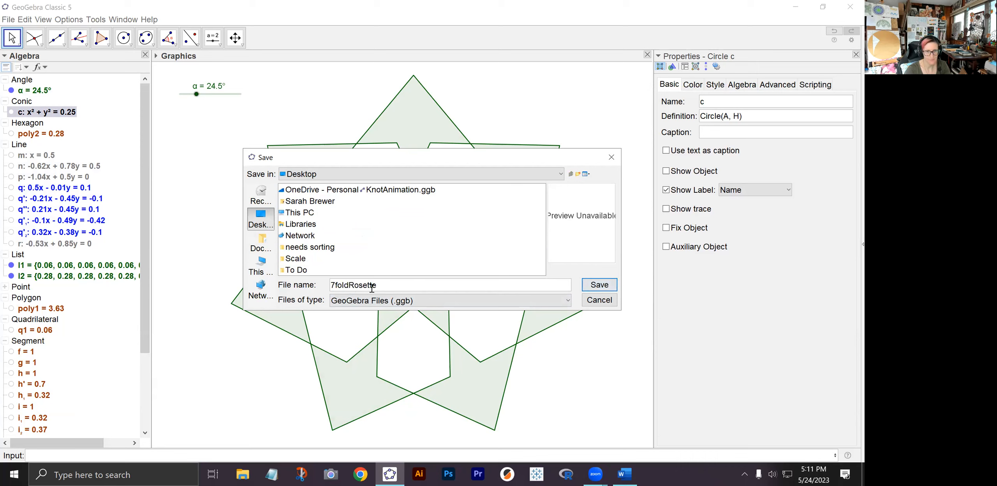
{"action": "left_click", "coordinate": [589, 289]}
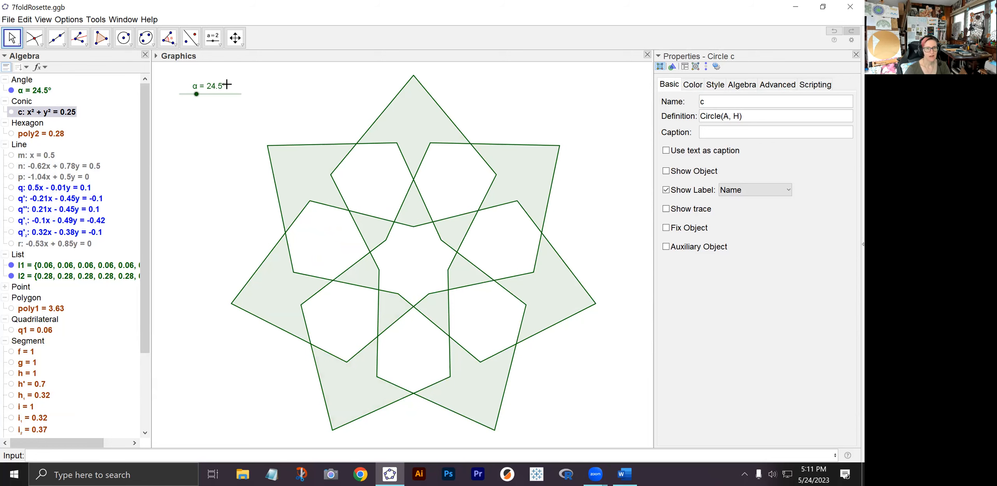
Move slider α to a small angle and animate it, with its interval and animation settings shown.
{"action": "mouse_move", "coordinate": [196, 94]}
{"action": "left_mouse_down"}
{"action": "mouse_move", "coordinate": [186, 94]}
{"action": "mouse_move", "coordinate": [241, 96]}
{"action": "mouse_move", "coordinate": [185, 97]}
{"action": "left_mouse_up"}
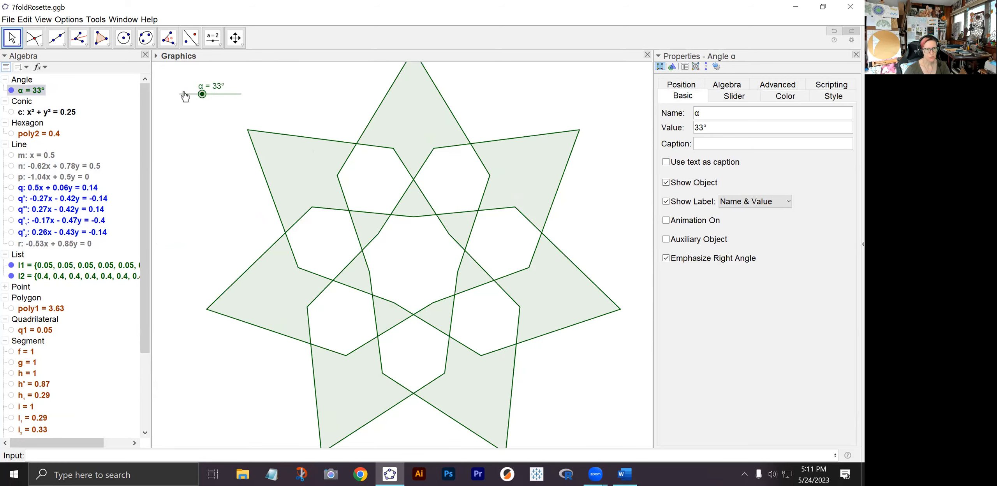
{"action": "right_click", "coordinate": [186, 95]}
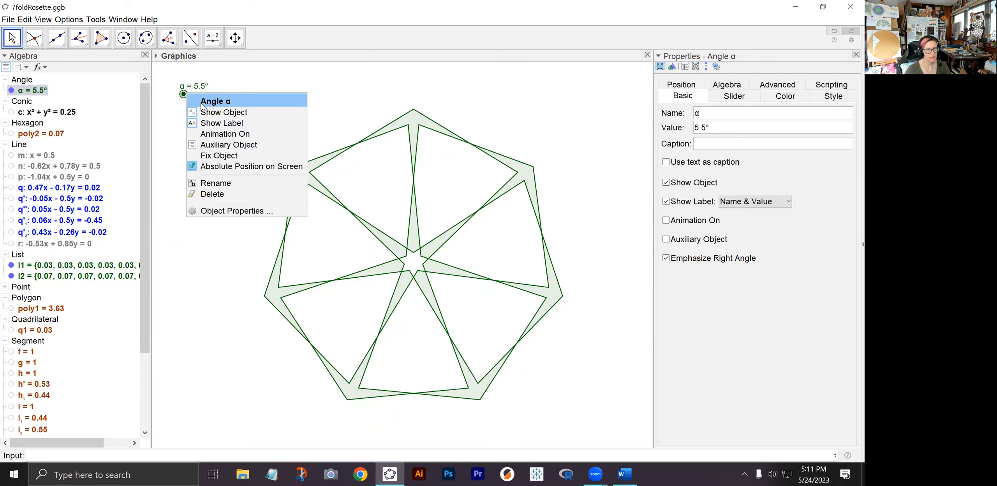
{"action": "left_click", "coordinate": [215, 134]}
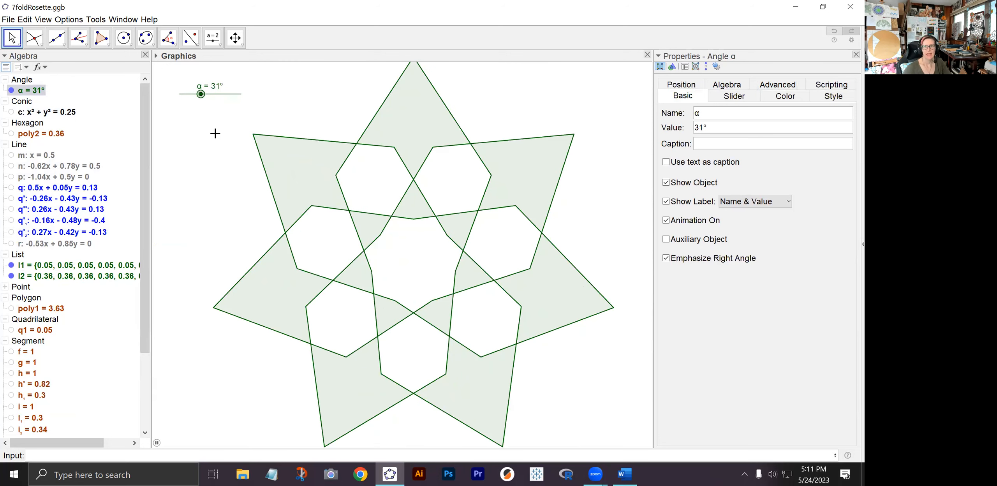
{"action": "left_click", "coordinate": [729, 101]}
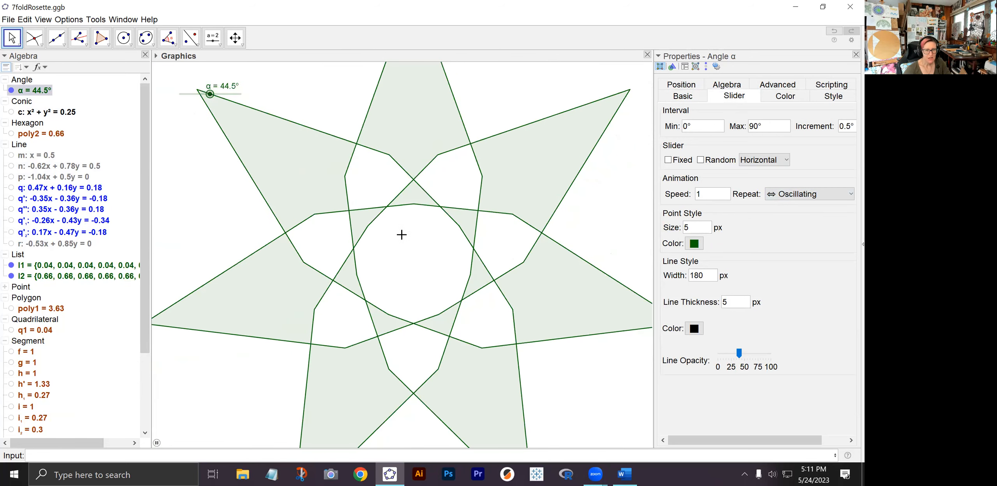
Turn off the animation of slider α and set the angle to 28.5°.
{"action": "left_click_drag", "start_coordinate": [202, 94], "coordinate": [202, 96]}
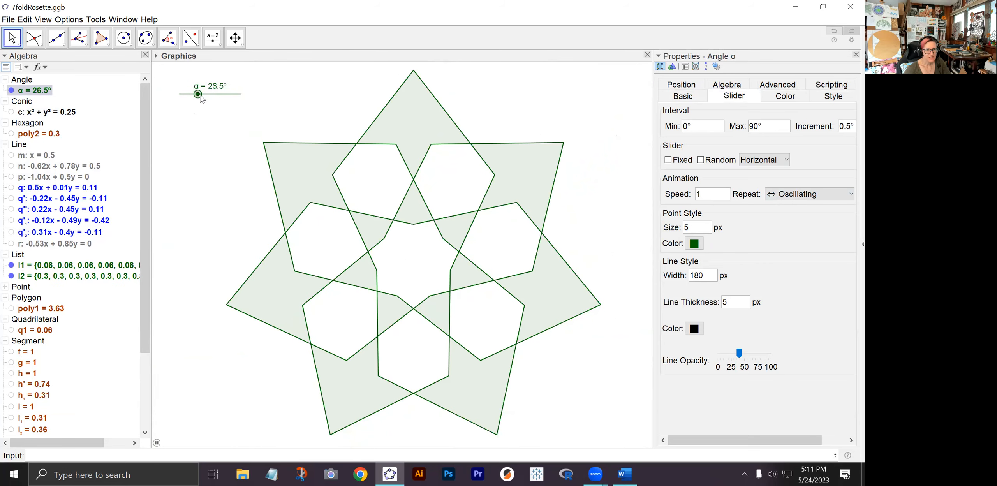
{"action": "right_click", "coordinate": [201, 95]}
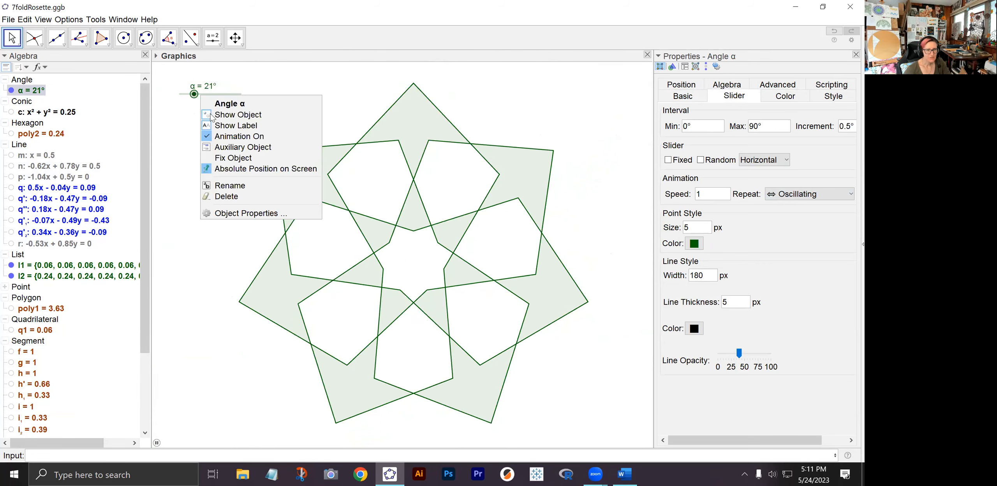
{"action": "left_click", "coordinate": [226, 137]}
{"action": "left_click_drag", "start_coordinate": [182, 95], "coordinate": [200, 96]}
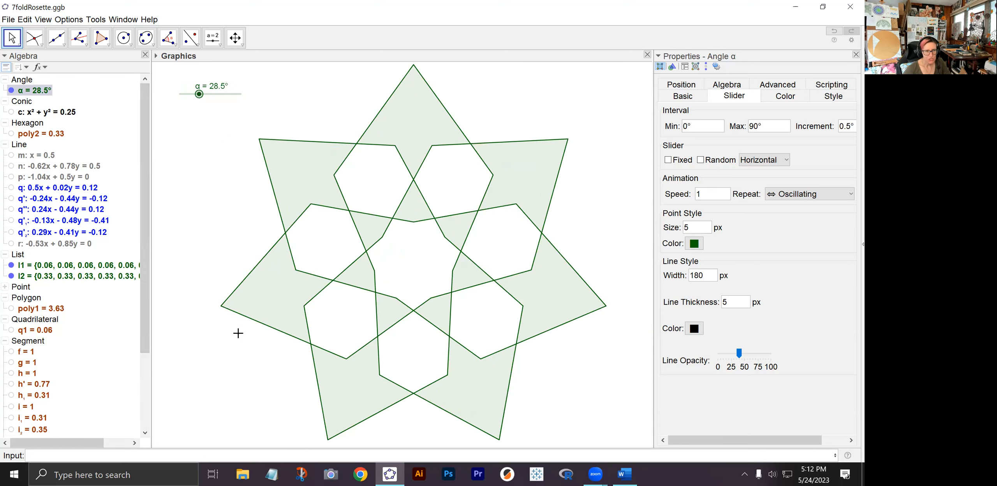
Insert the tea-stained paper image teastainedpaper.jpg from the Art folder into the construction.
{"action": "left_click", "coordinate": [22, 21]}
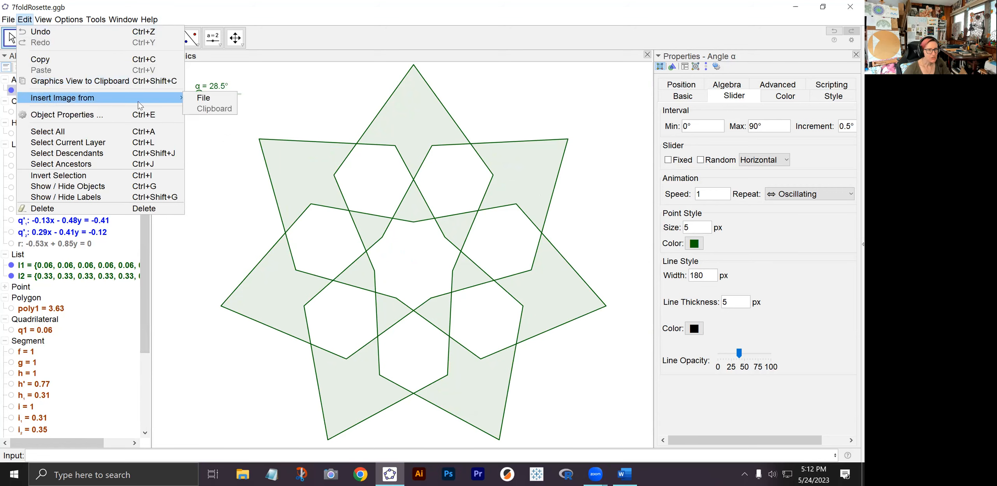
{"action": "left_click", "coordinate": [193, 94]}
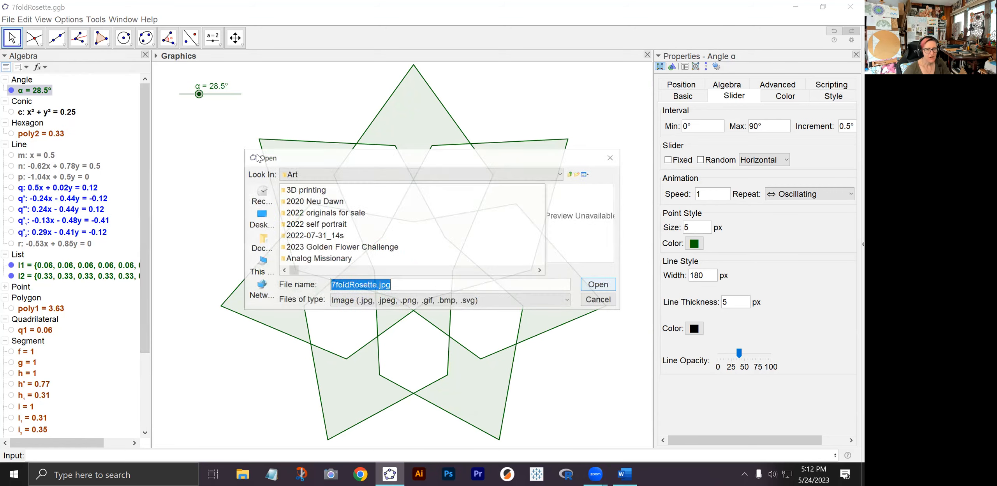
{"action": "scroll", "coordinate": [351, 230], "scroll_direction": "down", "scroll_amount": 5}
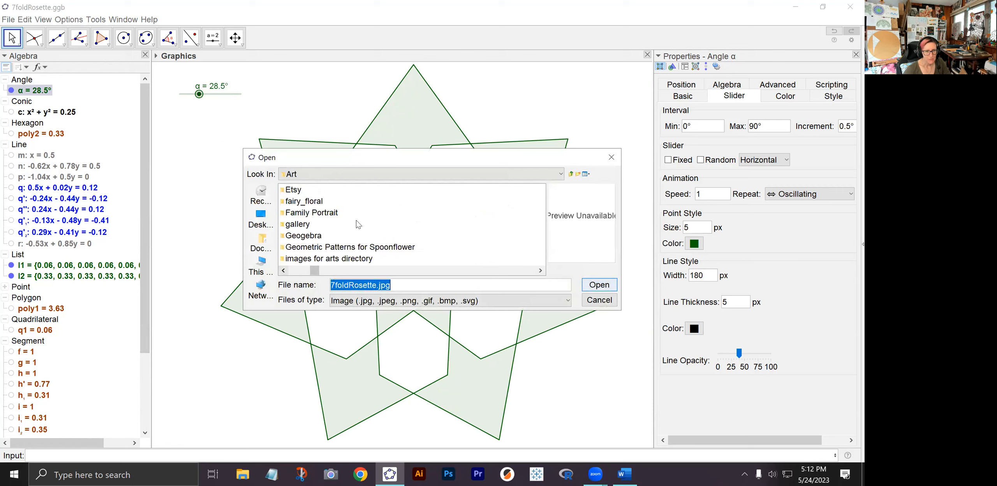
{"action": "scroll", "coordinate": [358, 223], "scroll_direction": "down", "scroll_amount": 5}
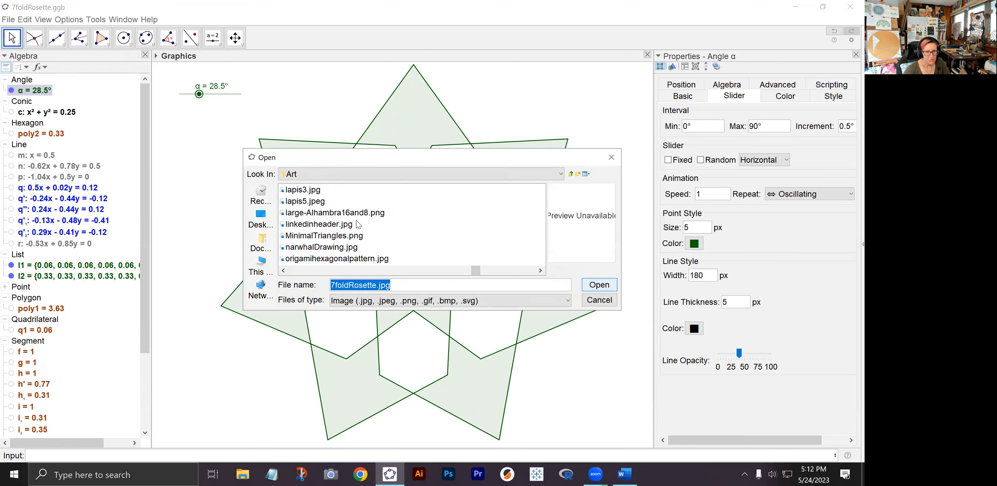
{"action": "scroll", "coordinate": [355, 225], "scroll_direction": "down", "scroll_amount": 4}
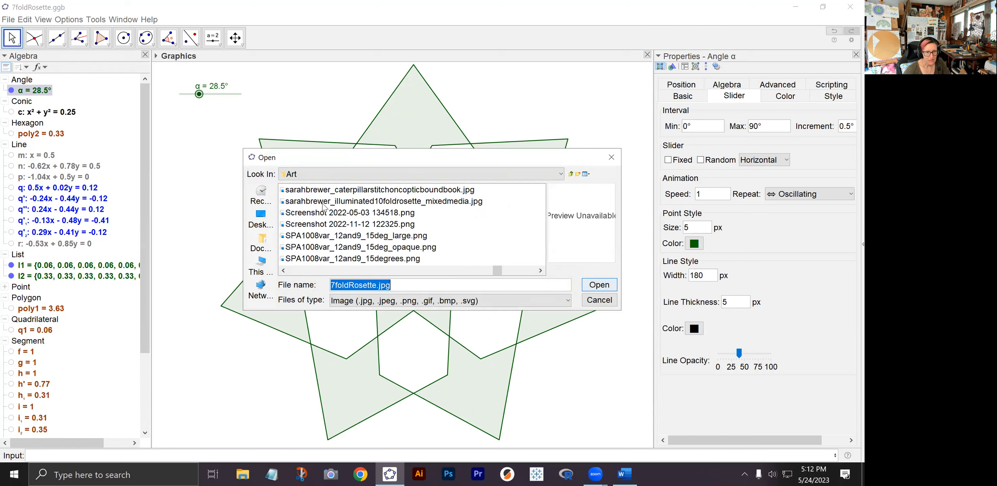
{"action": "scroll", "coordinate": [302, 227], "scroll_direction": "down", "scroll_amount": 3}
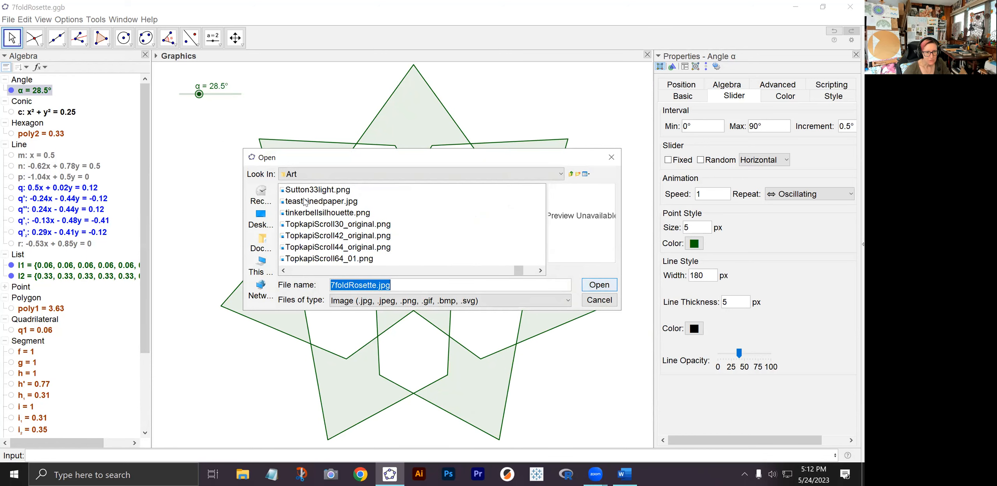
{"action": "left_click", "coordinate": [306, 201]}
{"action": "left_click", "coordinate": [600, 285]}
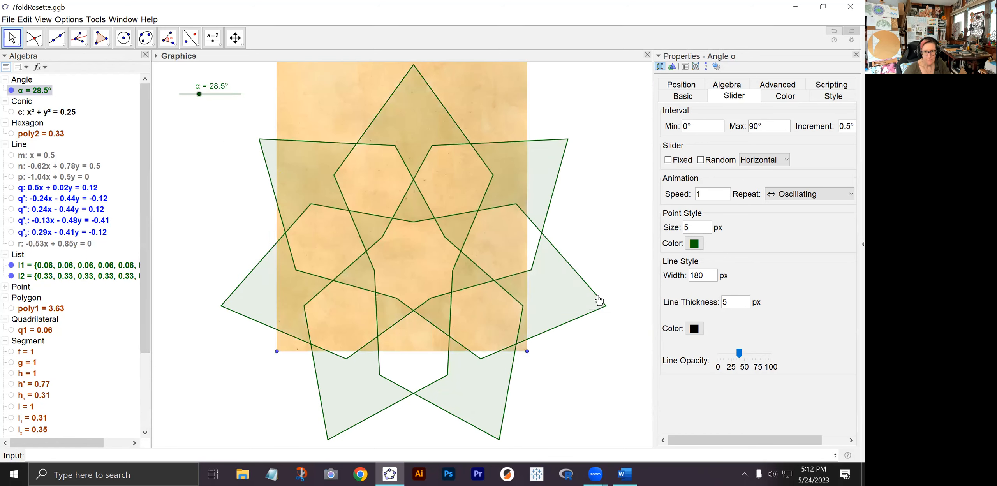
Enlarge the paper image by its two lower corner points and shift it down so it fills the Graphics view behind the rosette.
{"action": "left_click", "coordinate": [276, 351]}
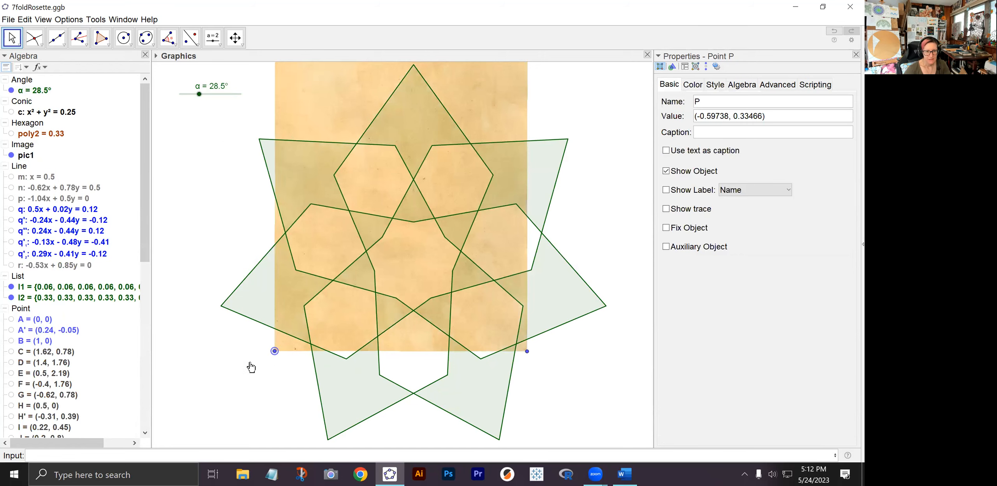
{"action": "left_click_drag", "start_coordinate": [276, 351], "coordinate": [236, 367]}
{"action": "left_click_drag", "start_coordinate": [117, 403], "coordinate": [58, 354]}
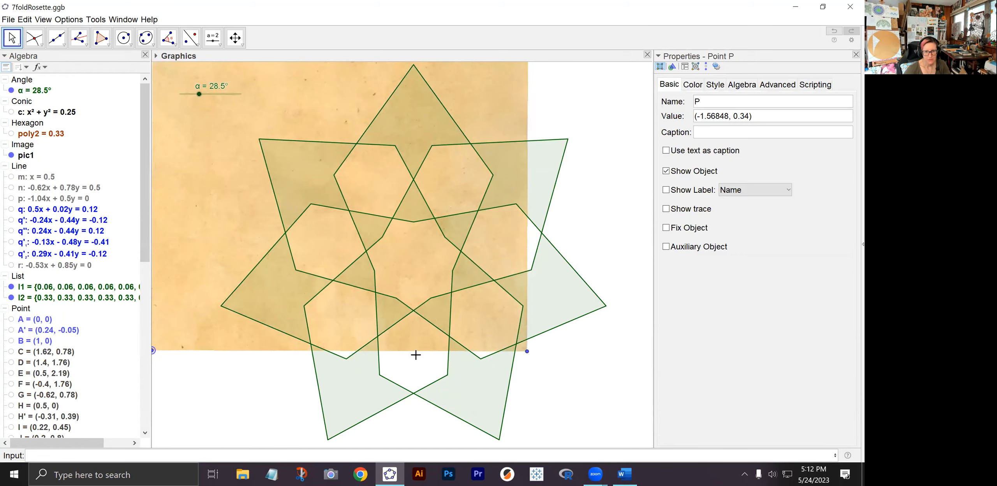
{"action": "left_click_drag", "start_coordinate": [528, 352], "coordinate": [651, 345]}
{"action": "left_click_drag", "start_coordinate": [530, 94], "coordinate": [529, 214]}
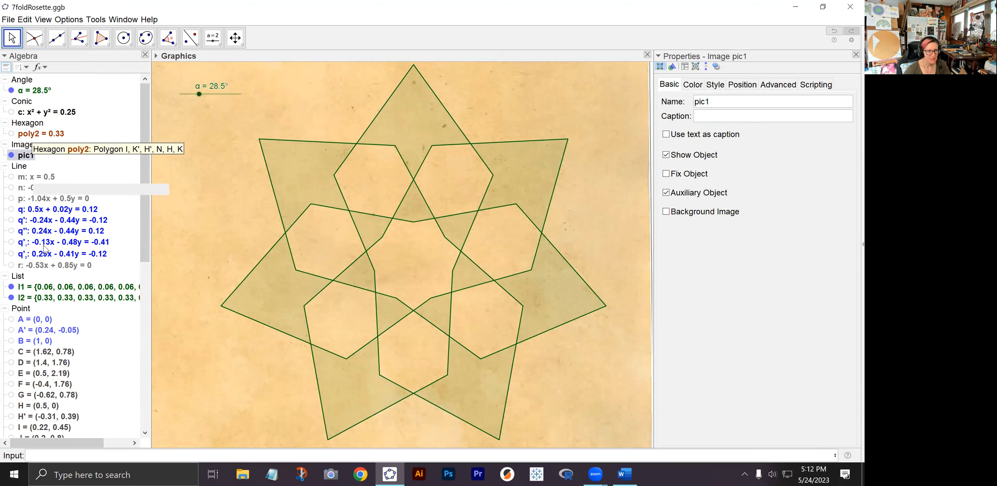
Raise the fill opacity of the polygon lists l1 and l2 together to about 50.
{"action": "left_click", "coordinate": [32, 288]}
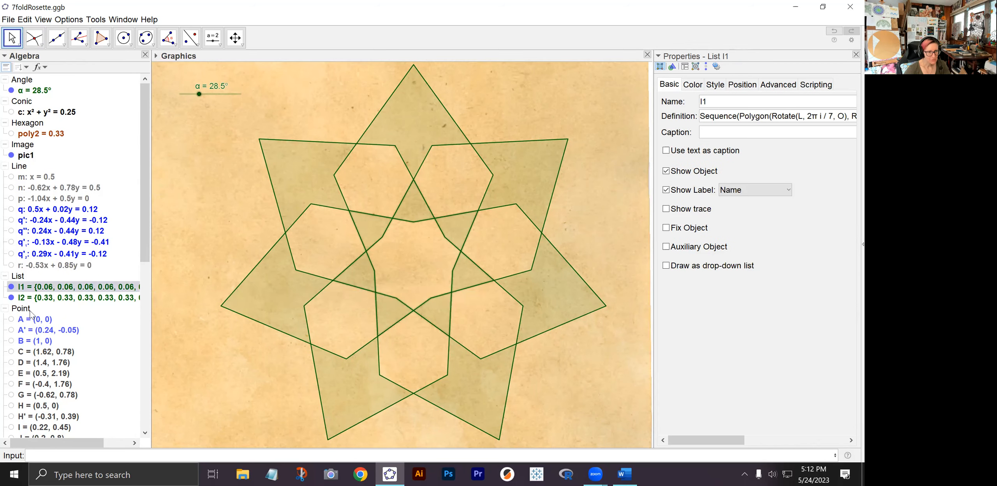
{"action": "left_click", "coordinate": [32, 300], "text": "ctrl"}
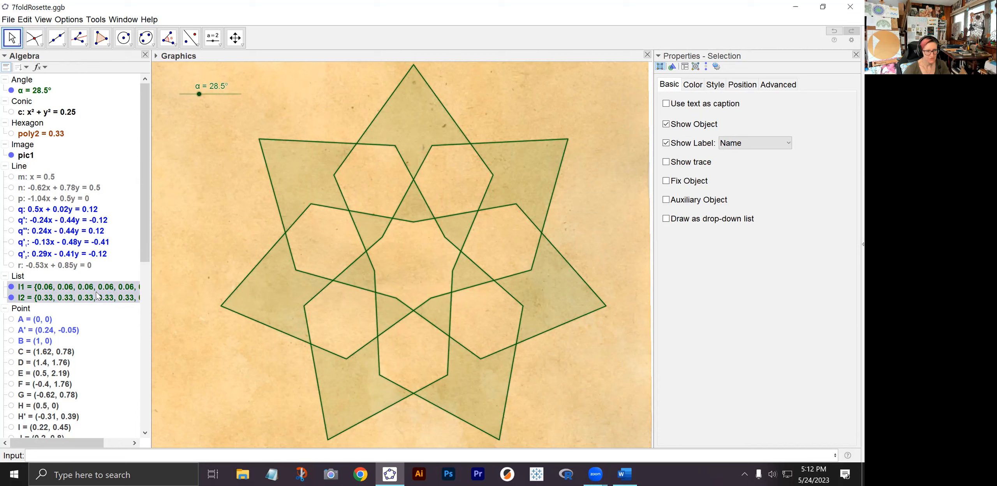
{"action": "left_click", "coordinate": [690, 89]}
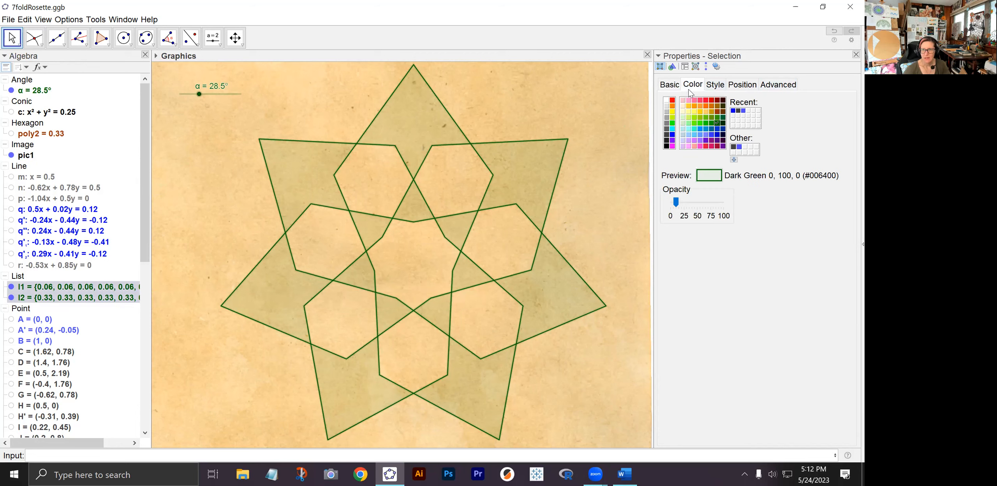
{"action": "left_click_drag", "start_coordinate": [677, 202], "coordinate": [694, 210]}
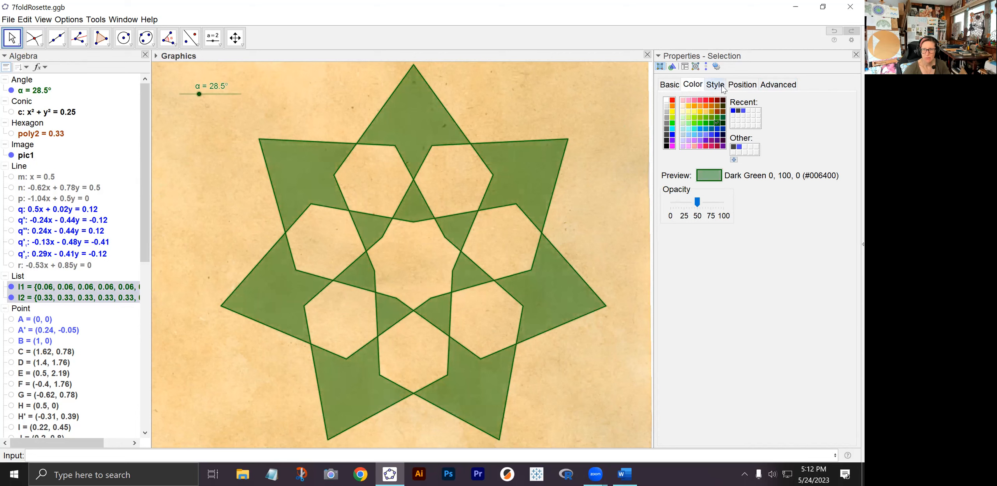
Place the polygon lists l1 and l2 on layer 1, above the paper image.
{"action": "left_click", "coordinate": [770, 86]}
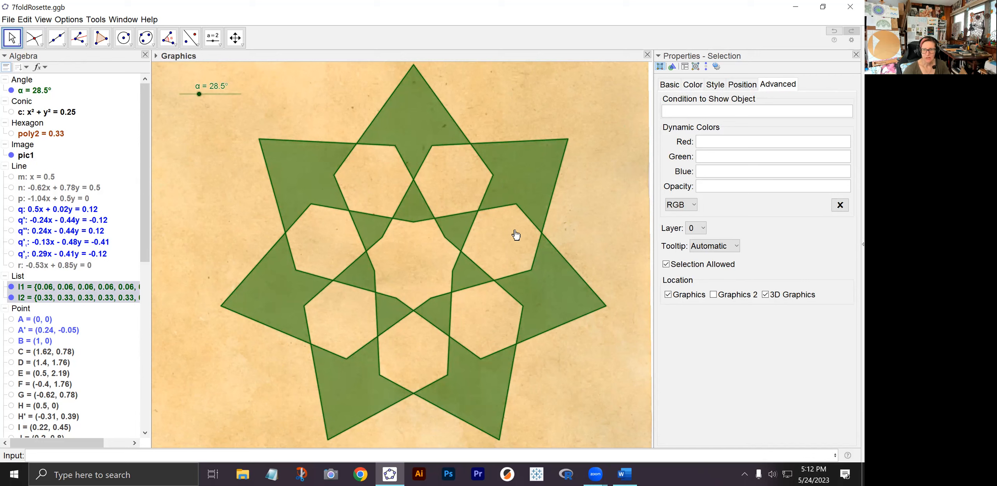
{"action": "left_click", "coordinate": [703, 229]}
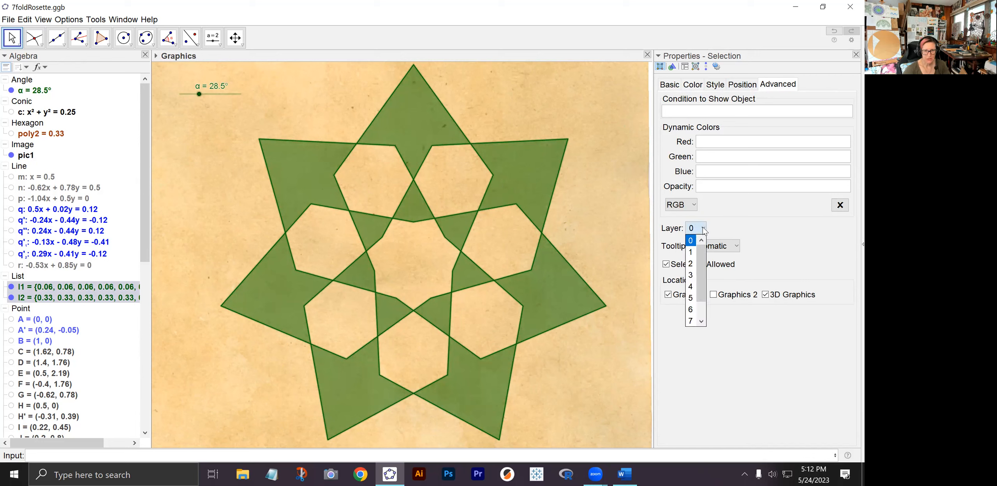
{"action": "left_click", "coordinate": [691, 252]}
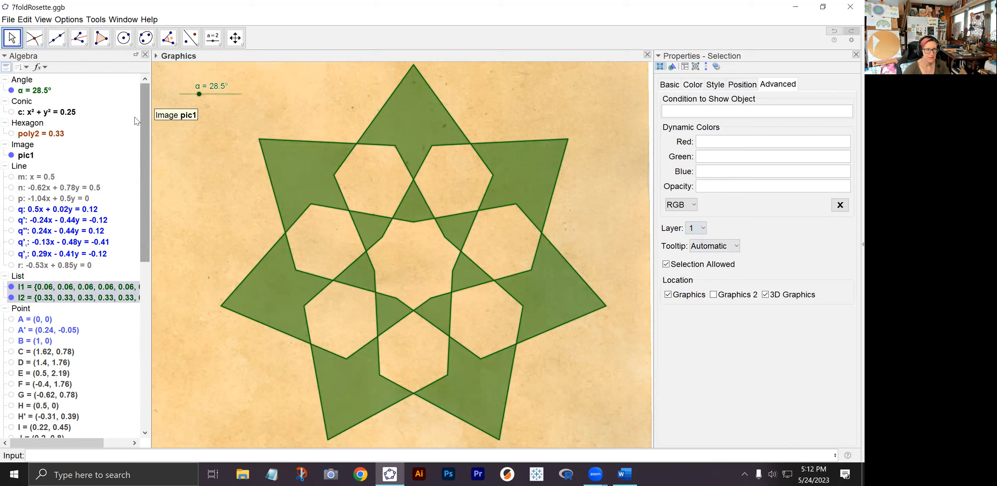
Place the angle slider α on layer 1 as well.
{"action": "left_click", "coordinate": [33, 91]}
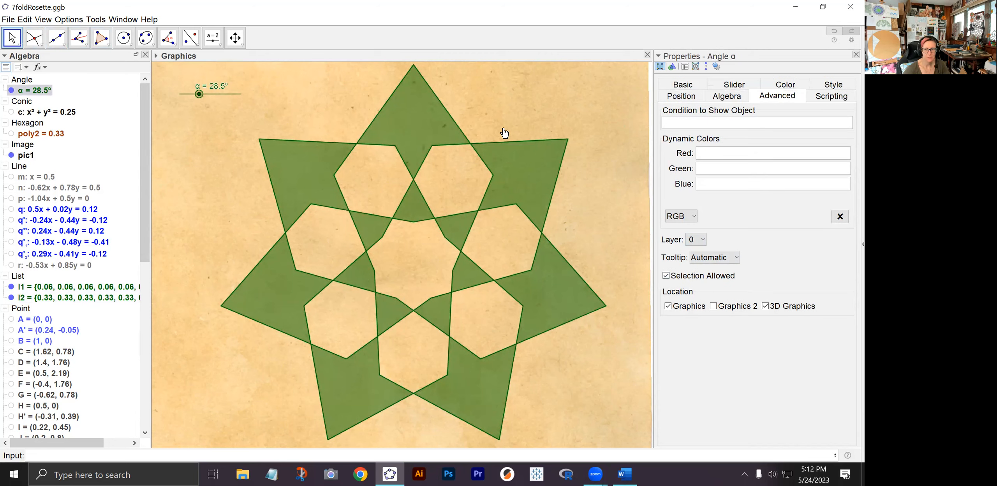
{"action": "left_click", "coordinate": [695, 244]}
{"action": "left_click", "coordinate": [694, 265]}
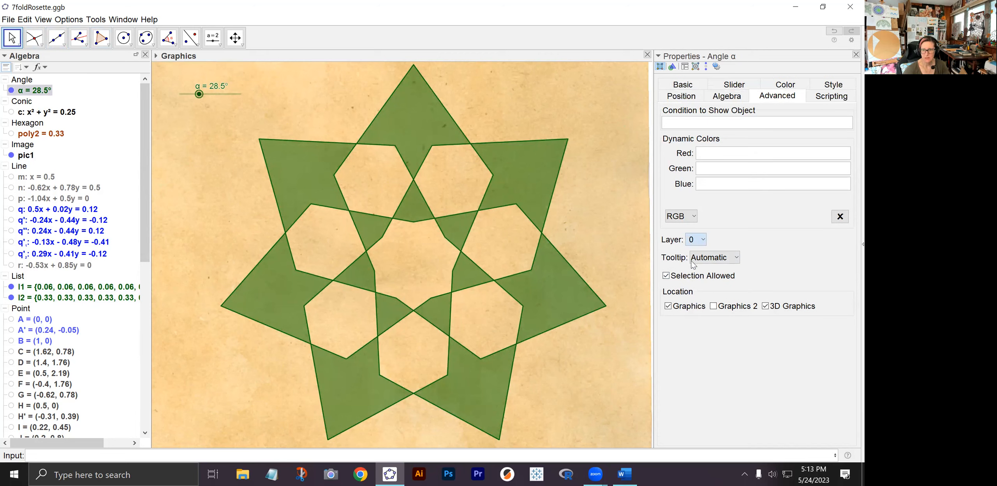
Try larger angles on slider α, including 43.5°, and settle on 23.5°.
{"action": "left_click_drag", "start_coordinate": [199, 95], "coordinate": [239, 94]}
{"action": "left_click", "coordinate": [210, 96]}
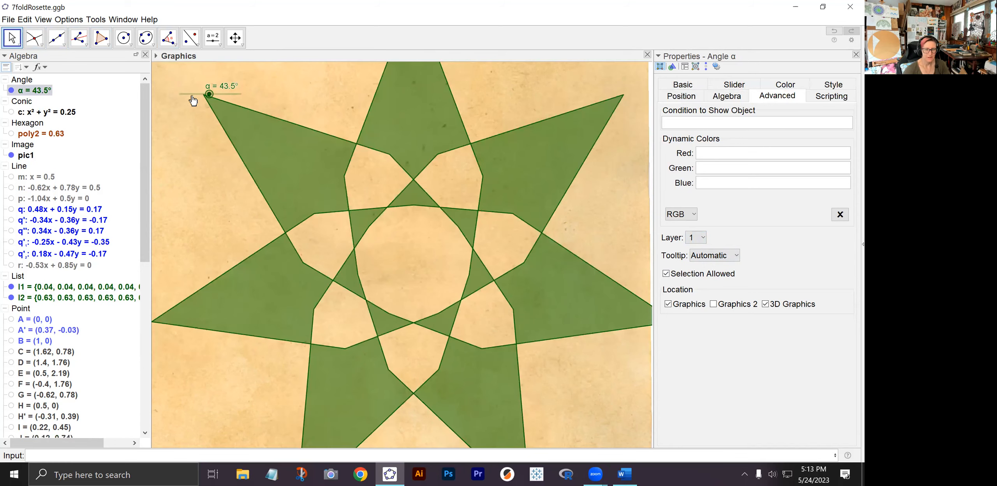
{"action": "left_click", "coordinate": [195, 96]}
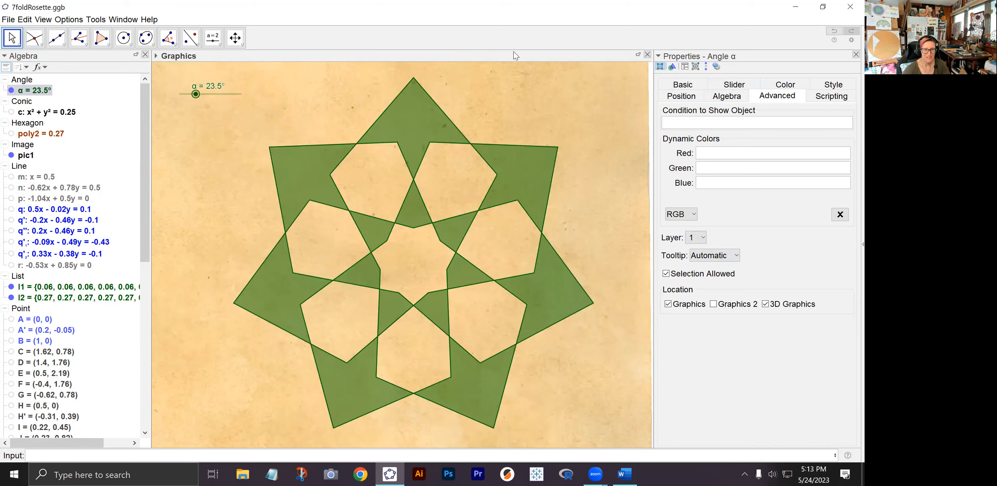